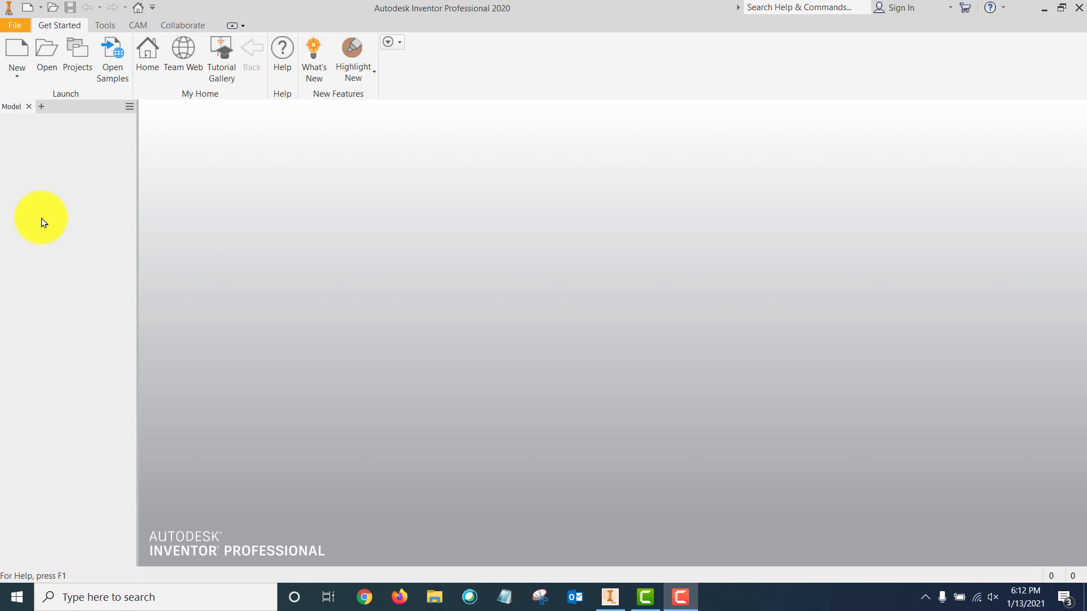
Step: Create a new part, Part8, from the English Standard (in).ipt template
click(20, 69)
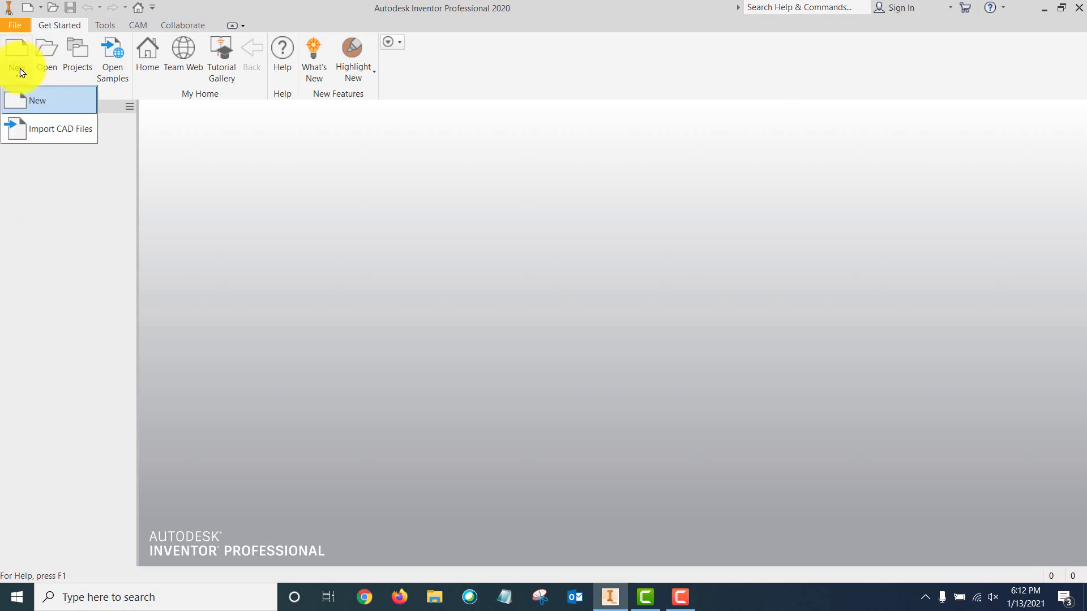
click(26, 97)
click(383, 208)
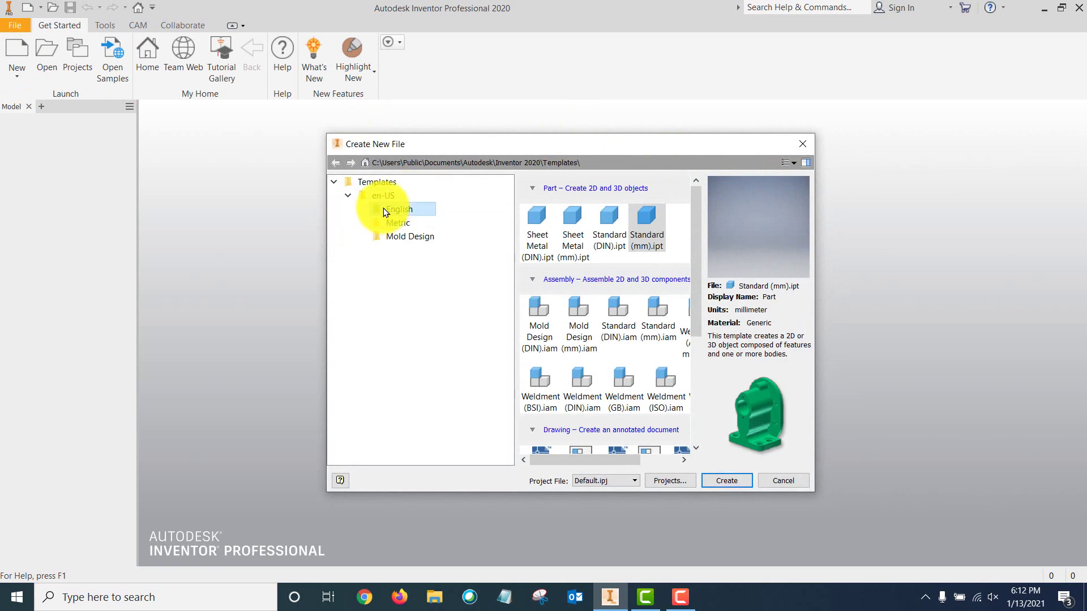
click(564, 218)
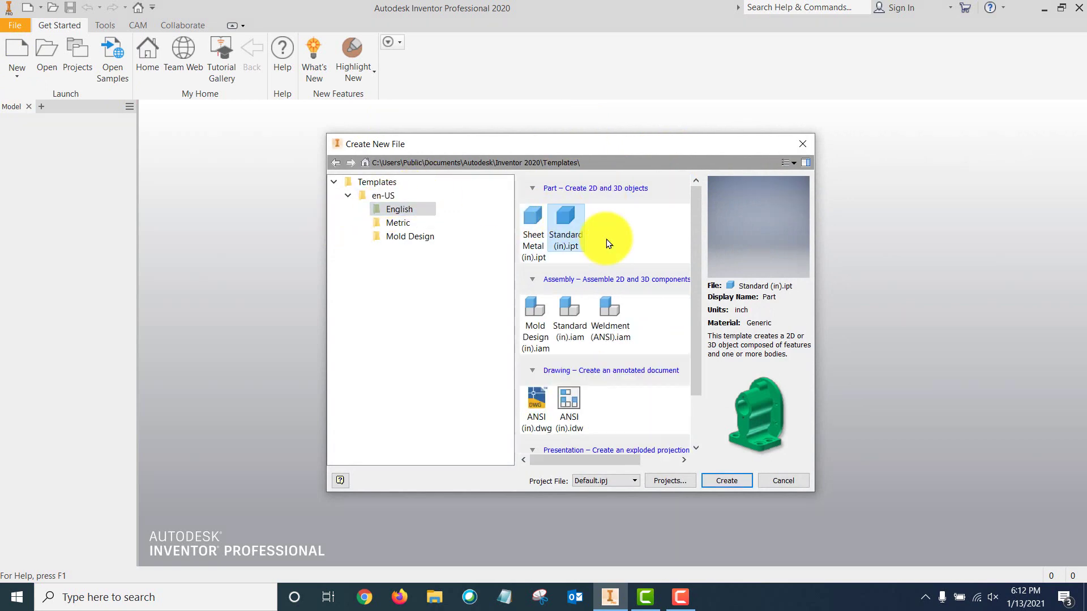
click(727, 481)
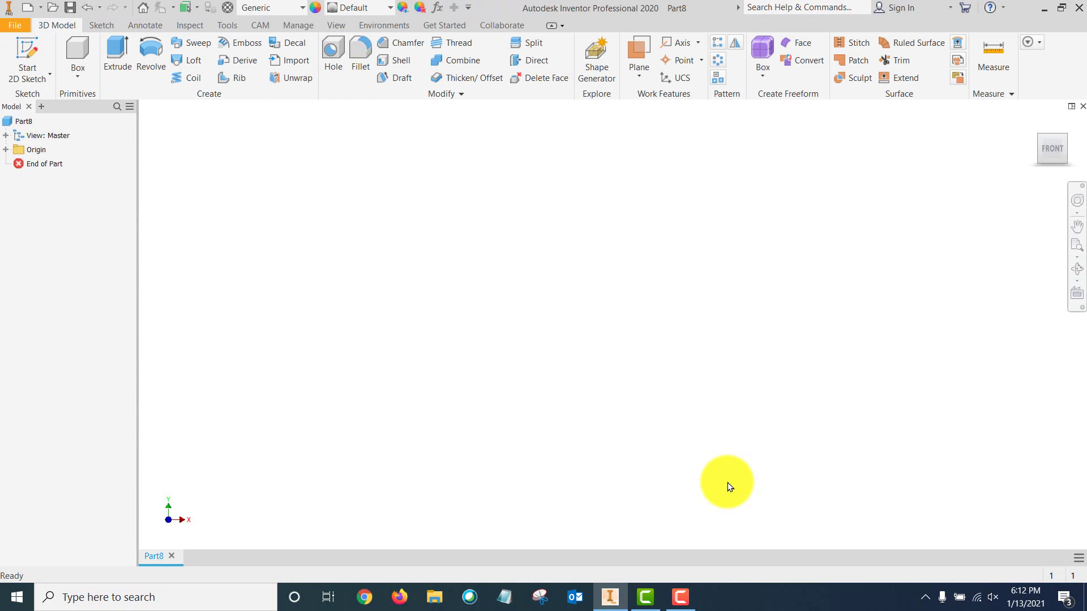
Step: Expand the part's Origin features and turn on visibility of the X and Y axes
click(6, 150)
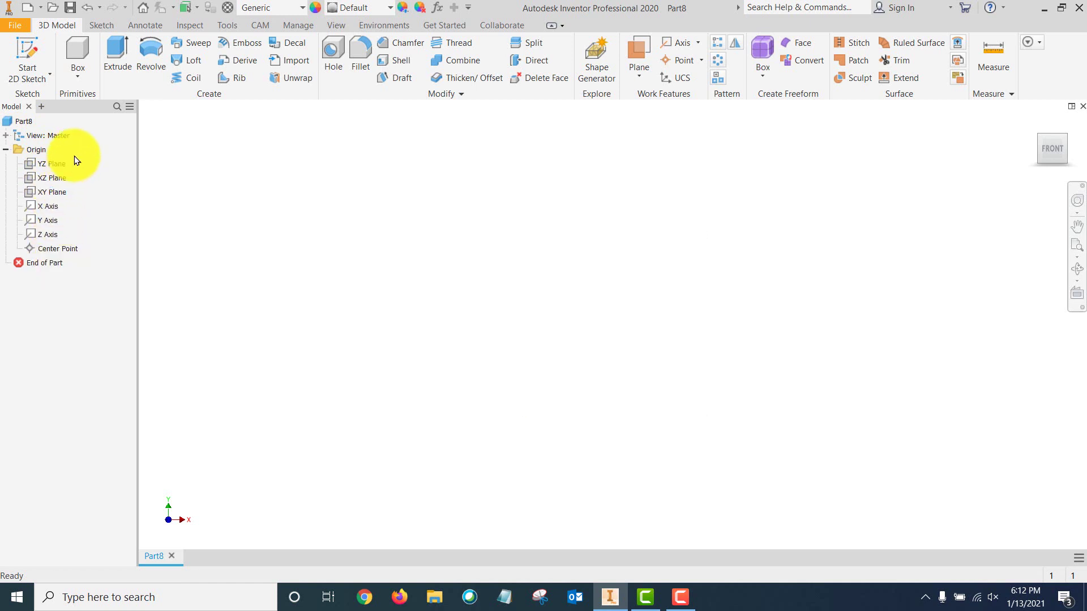
right_click(48, 208)
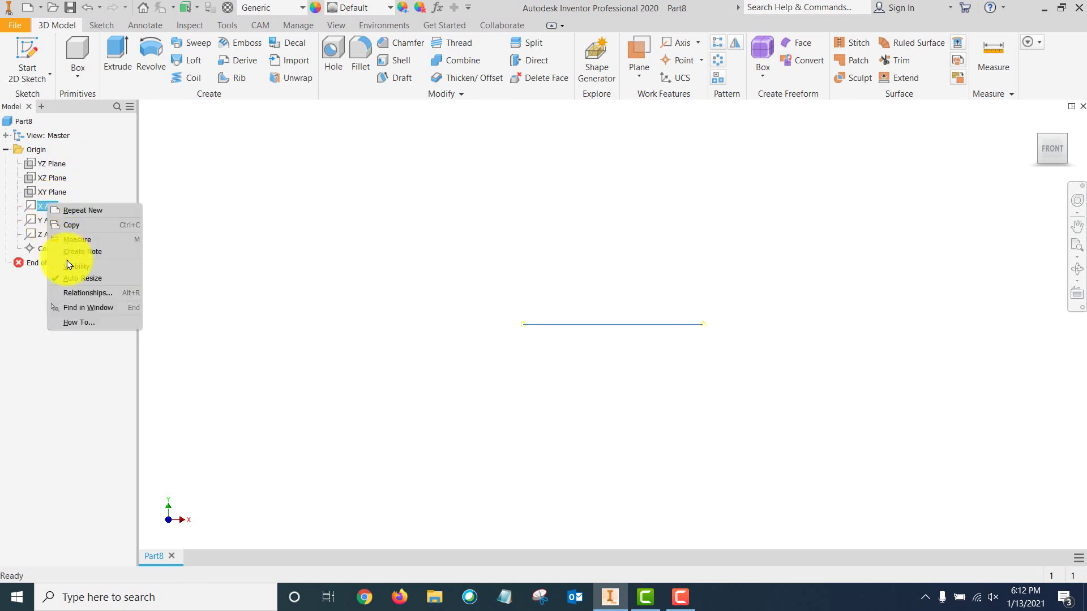
click(69, 264)
right_click(48, 219)
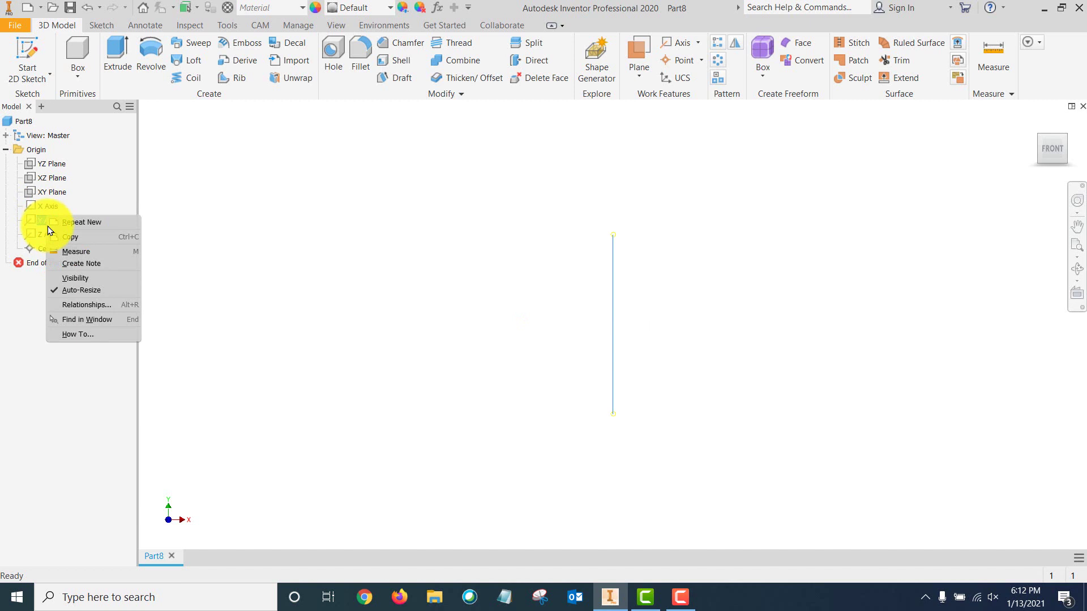
click(78, 278)
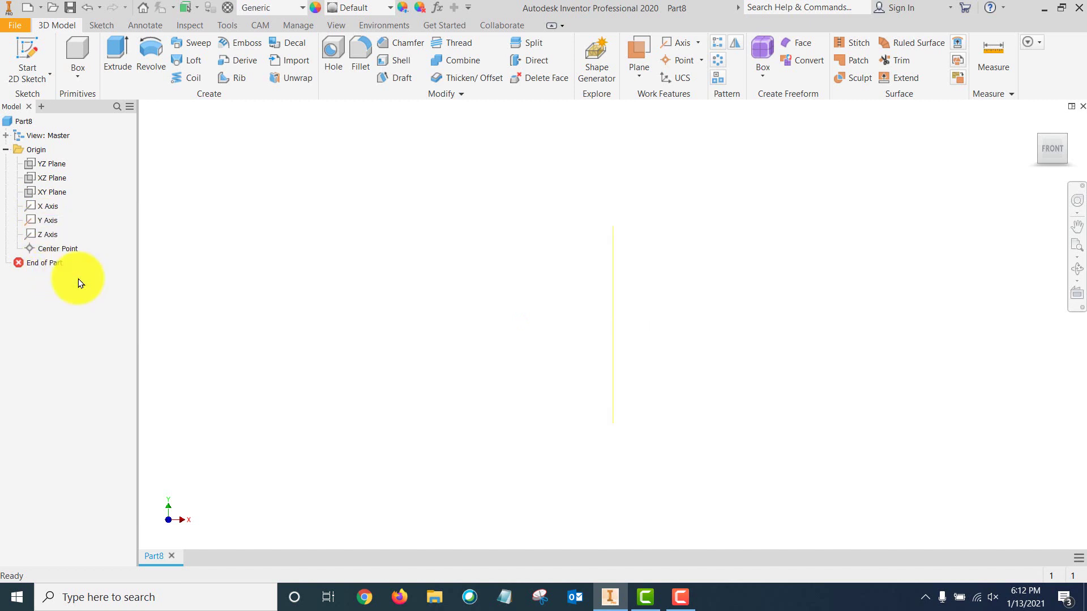
click(48, 204)
right_click(49, 204)
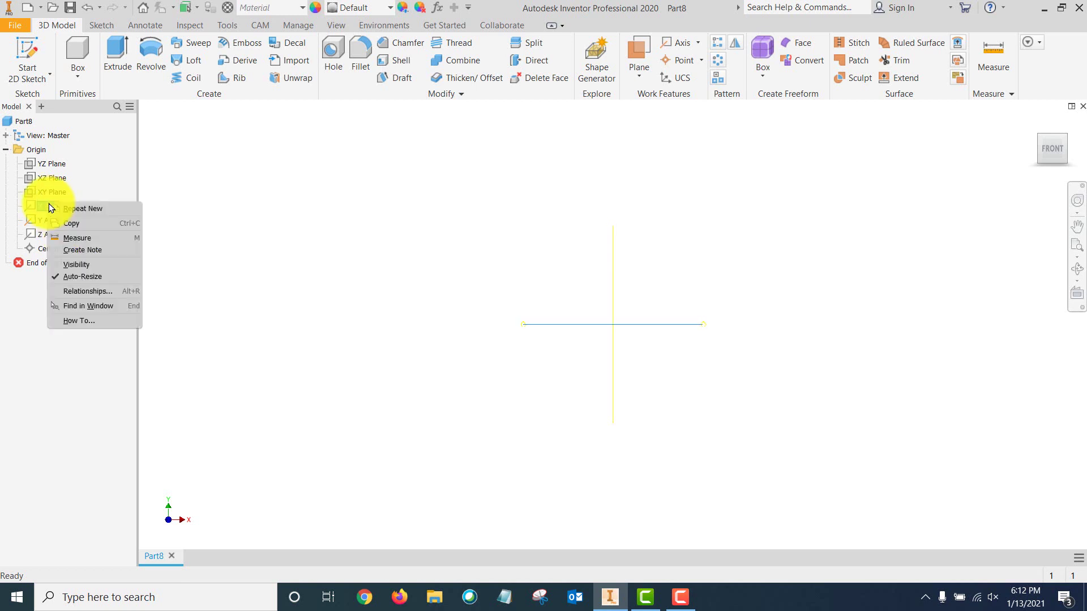
click(75, 264)
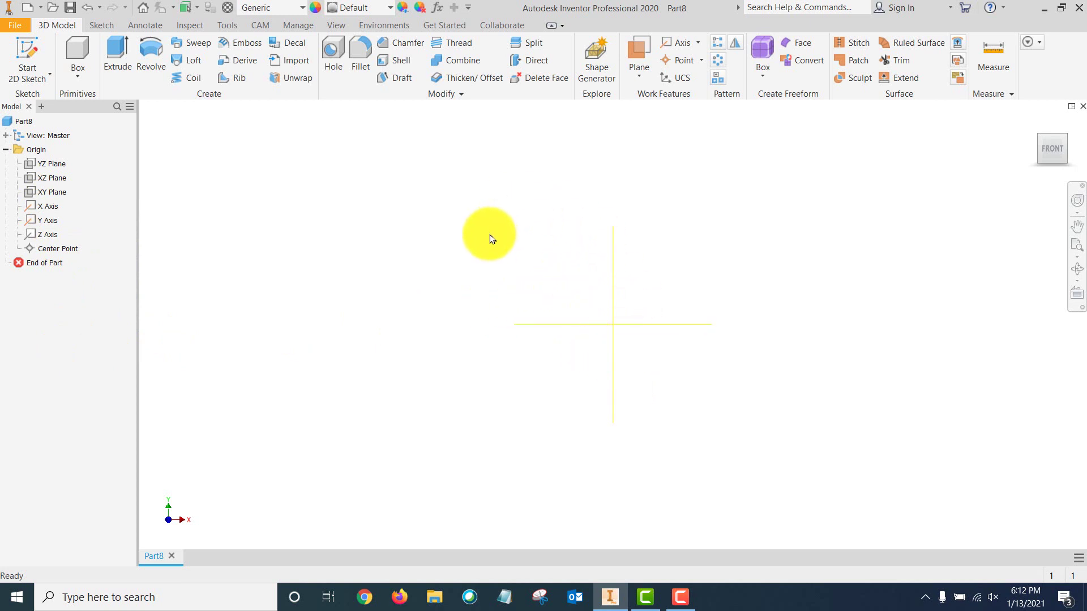
Step: Start a new 2D sketch, Sketch1, on the XY Plane
click(18, 45)
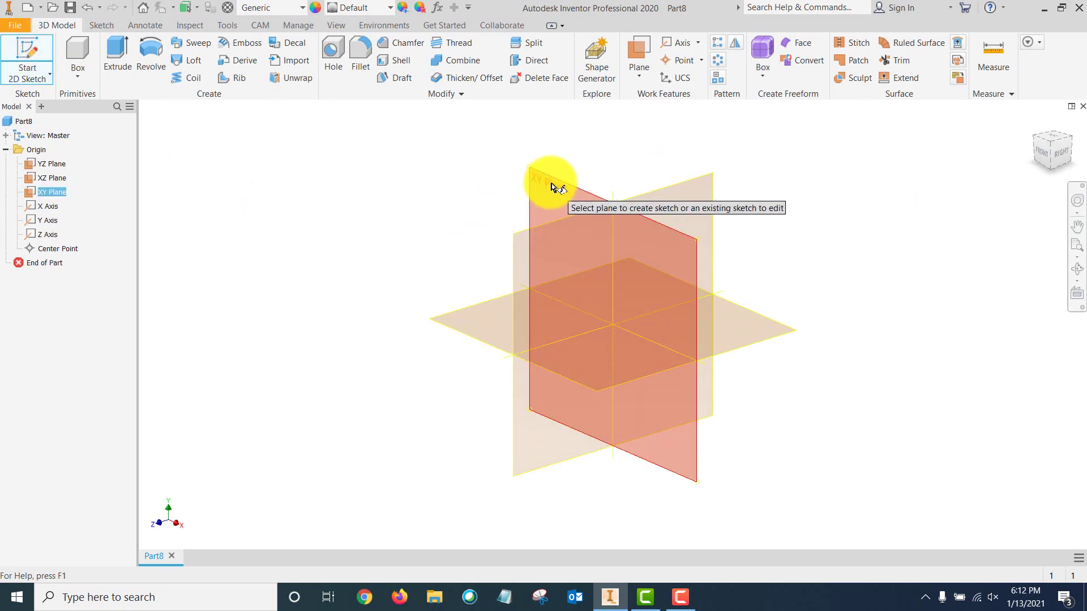
click(552, 185)
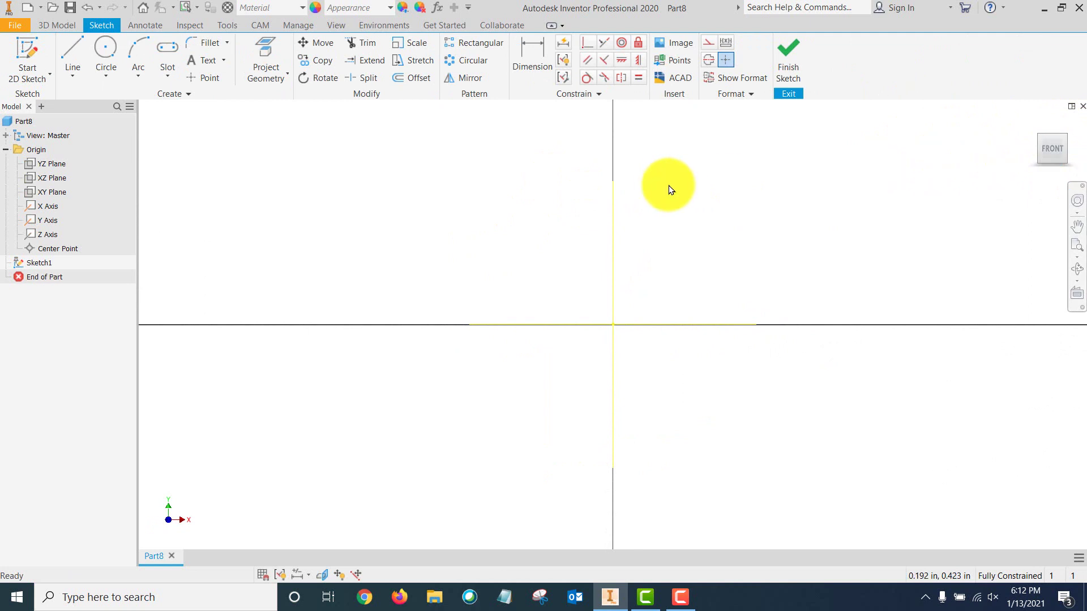
Step: Draw the left upright from the origin: a 1.75 vertical edge and a .5 top edge
click(72, 44)
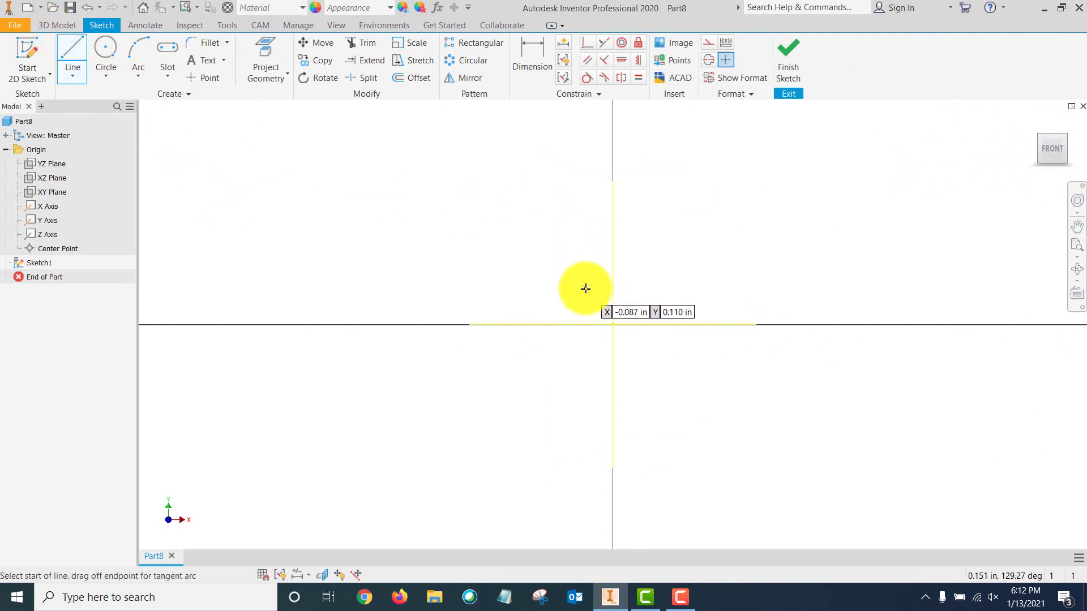
click(613, 324)
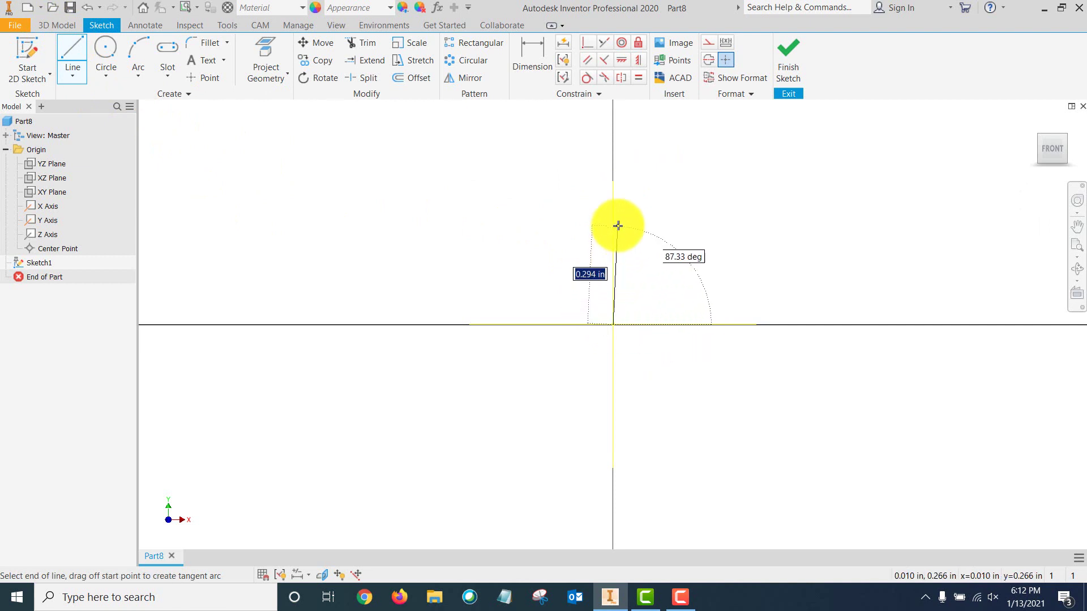
scroll(614, 196, down, 5)
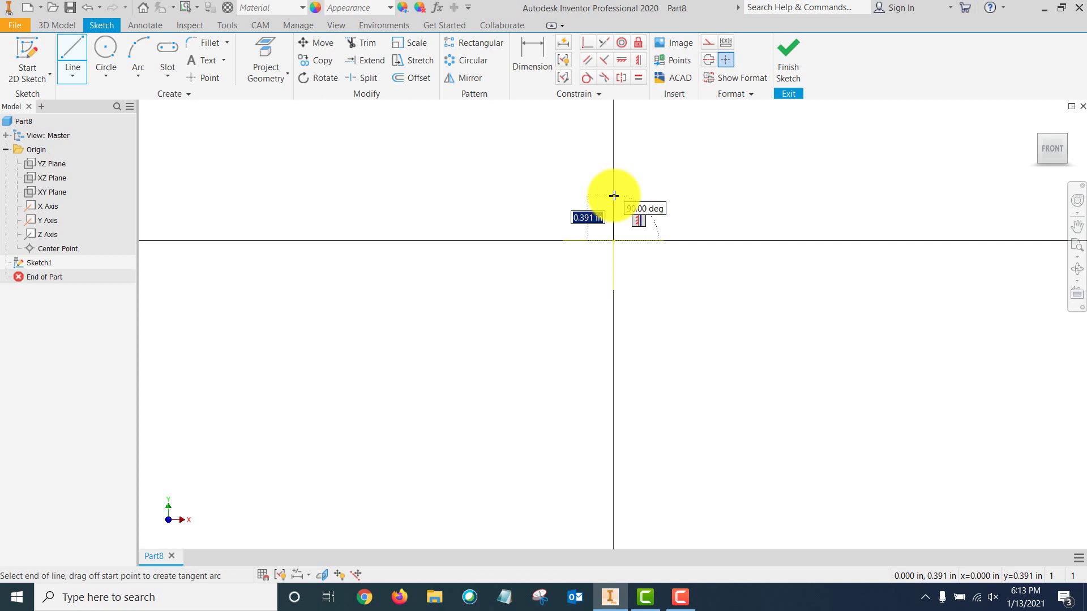
middle_drag(614, 196, 555, 350)
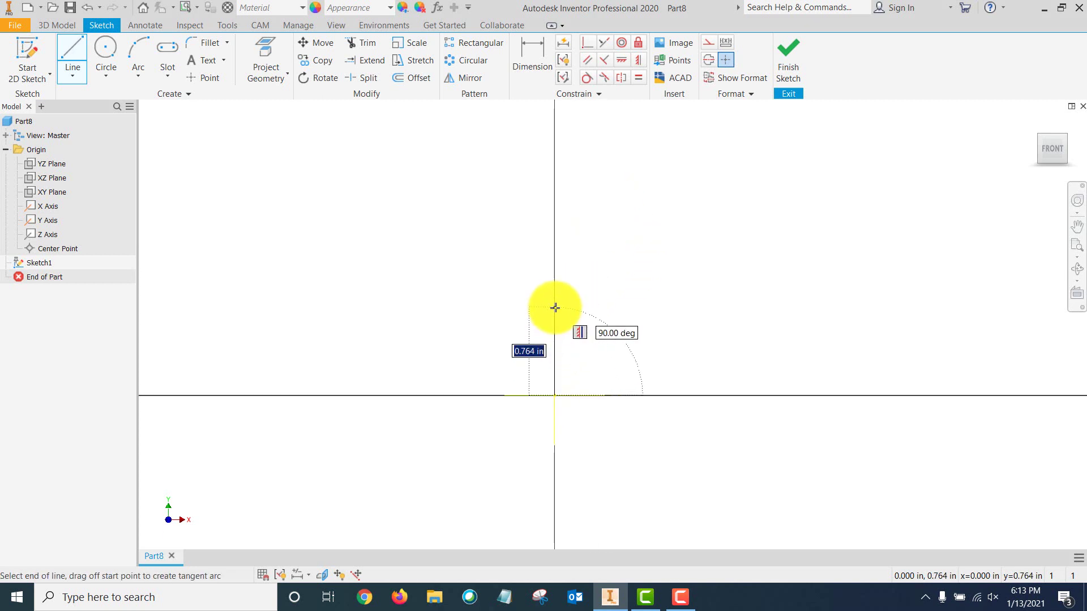
text(1.75)
key(Return)
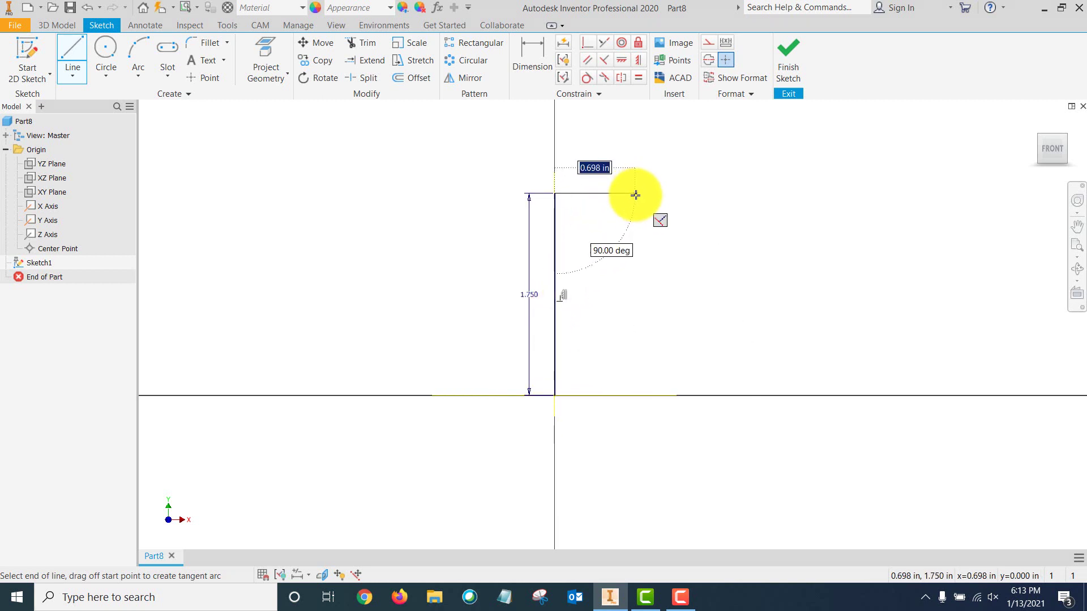
text(.5)
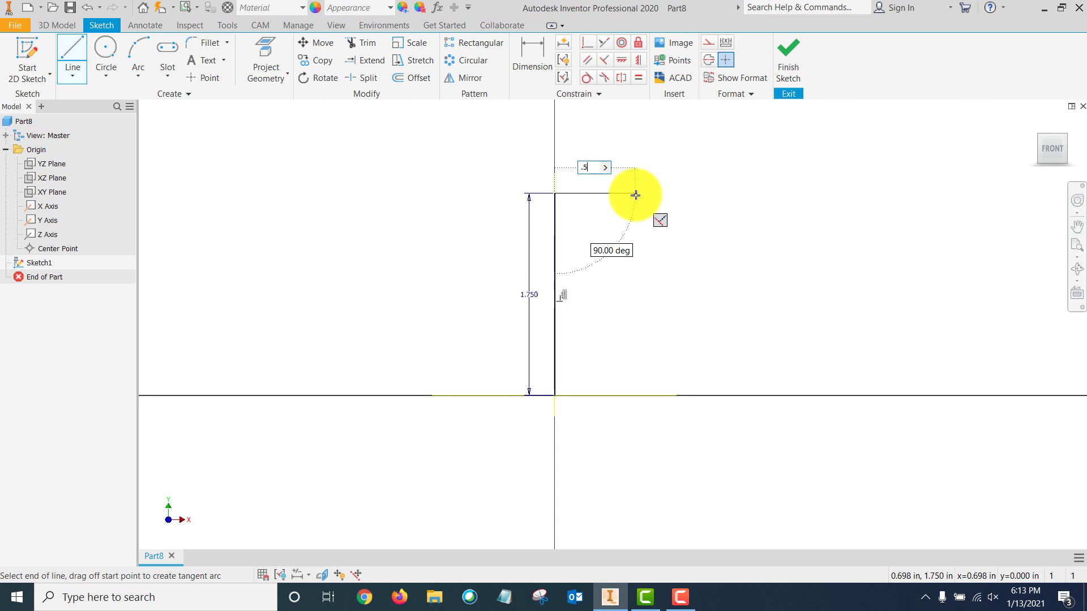
key(Return)
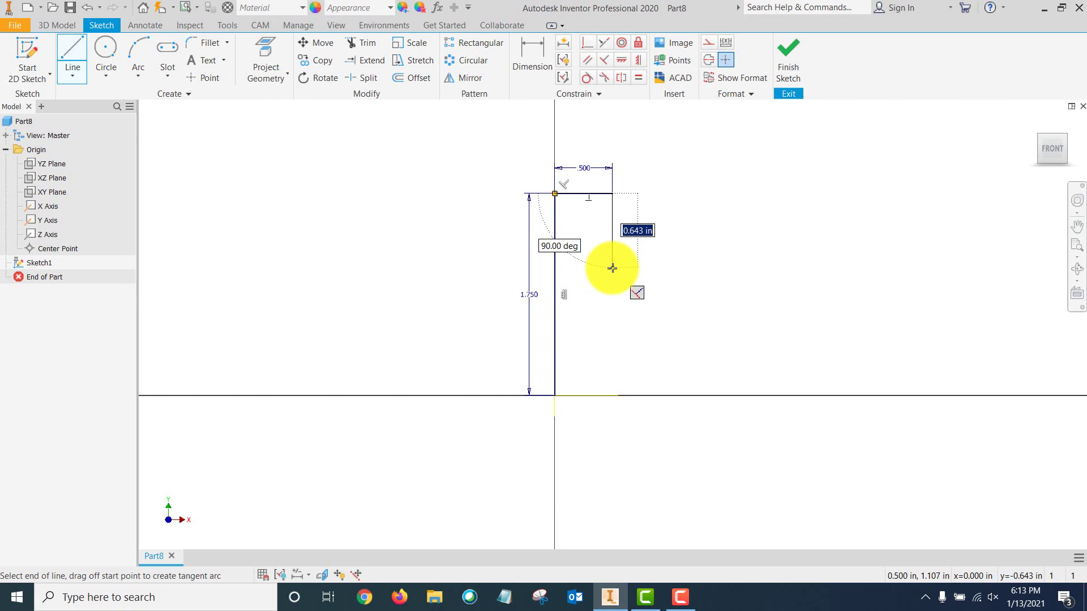
Step: Draw the notch, the second .5-wide upright and the right step, closing the profile at the origin
click(612, 267)
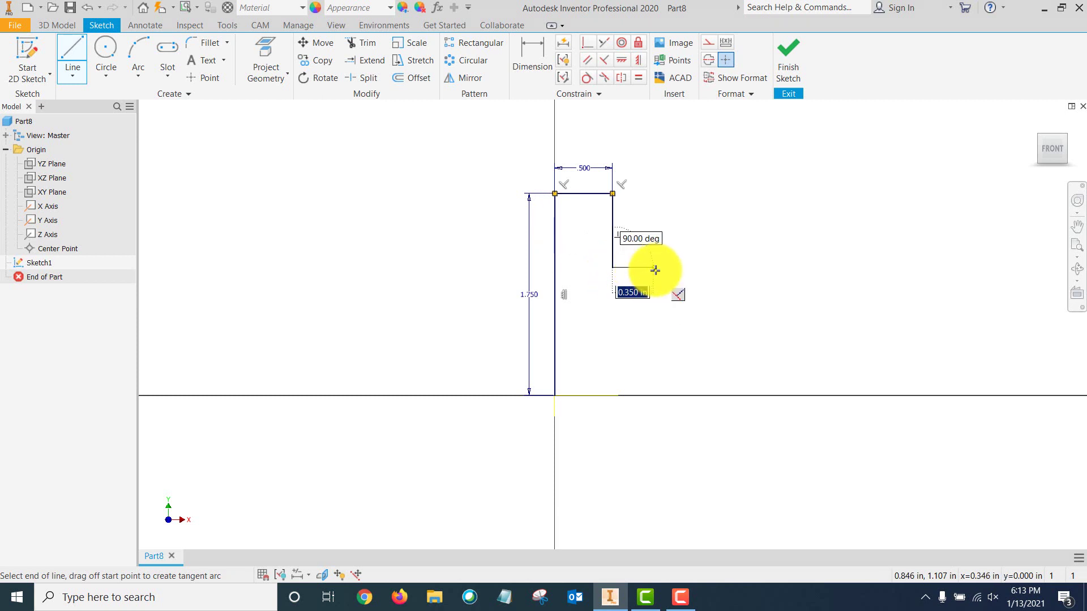
click(696, 268)
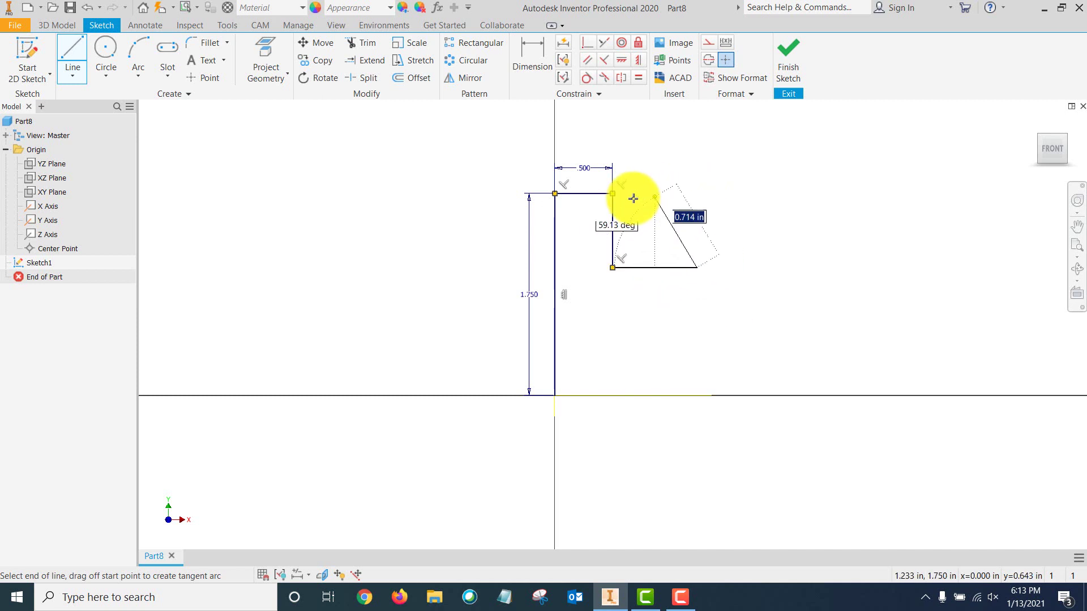
click(698, 194)
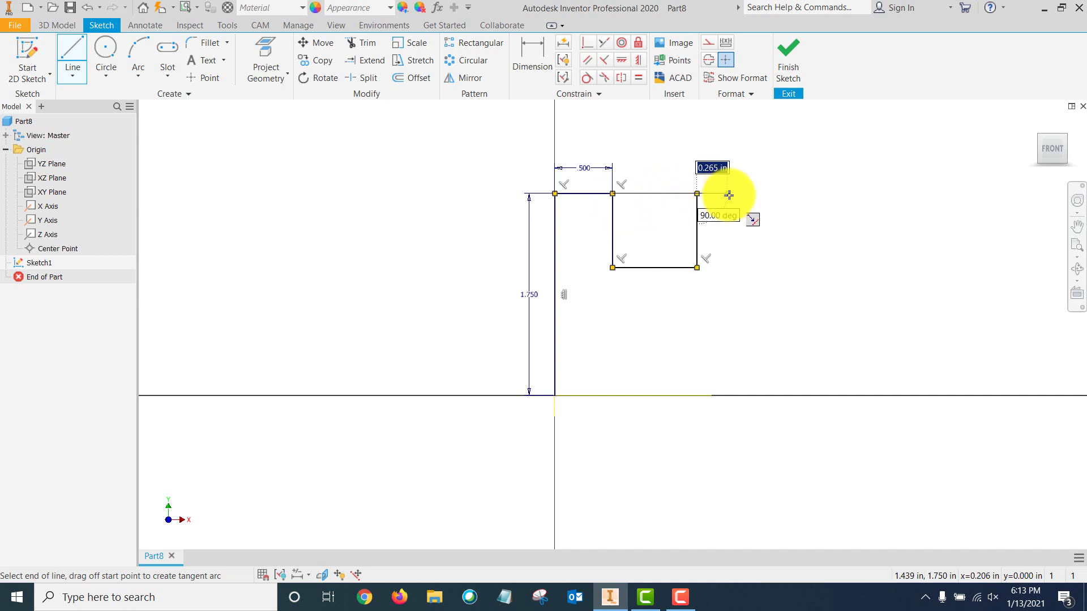
text(.5)
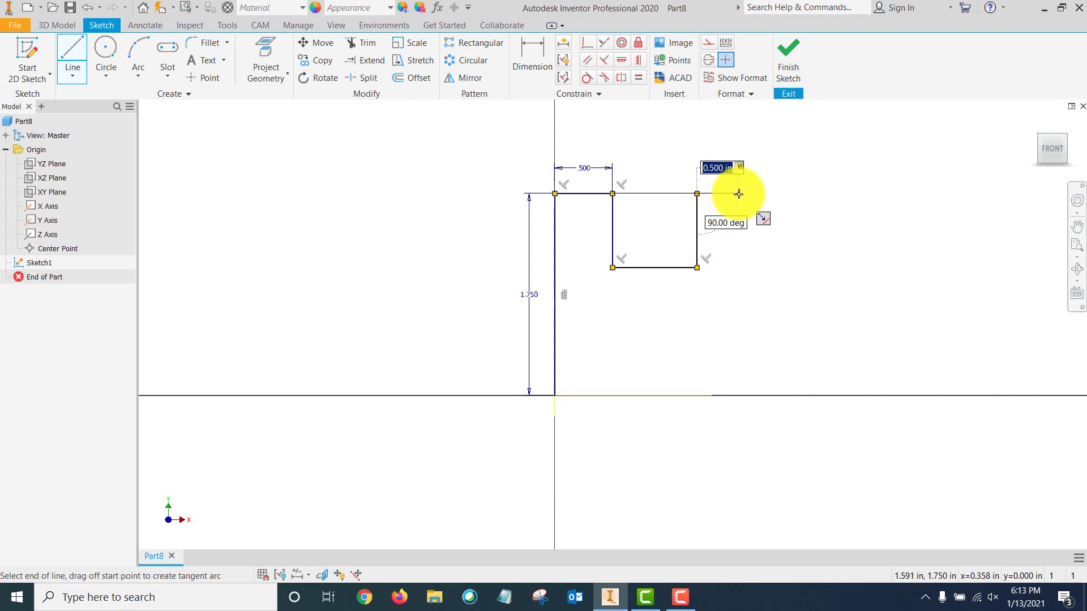
key(Return)
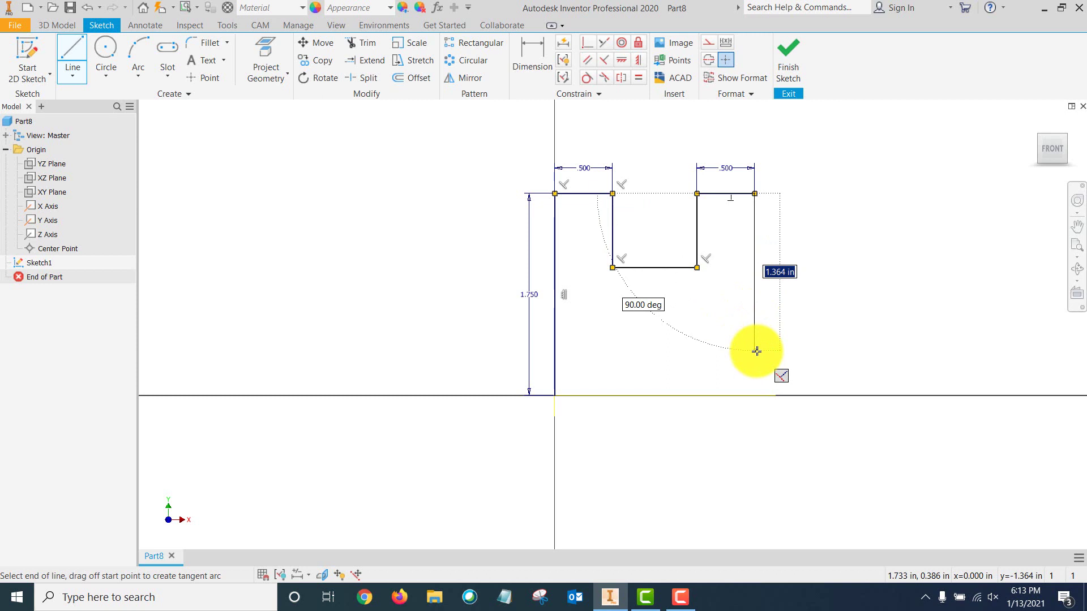
click(757, 351)
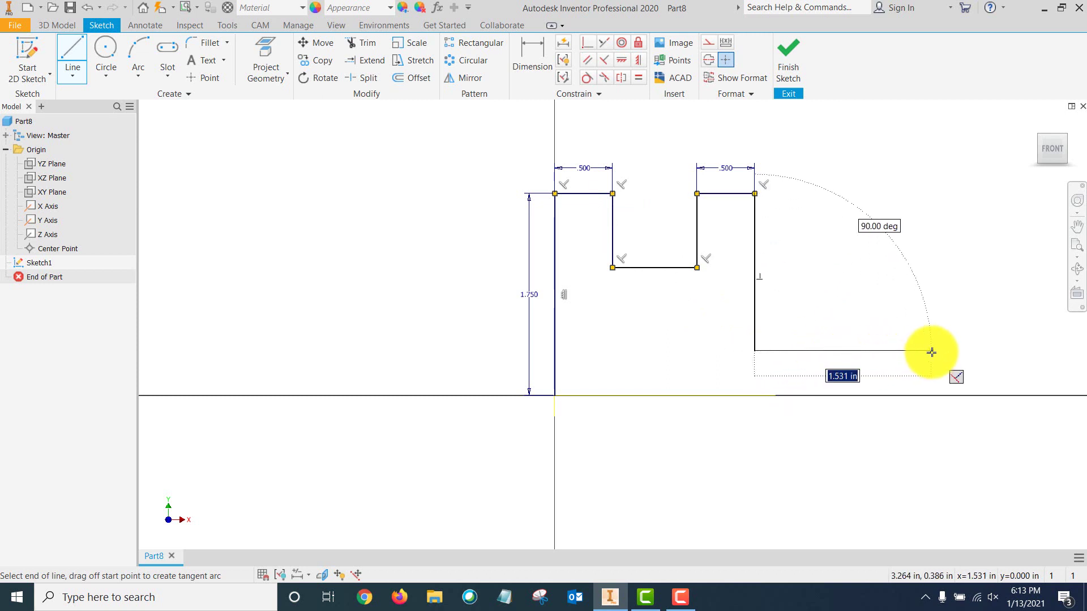
click(931, 352)
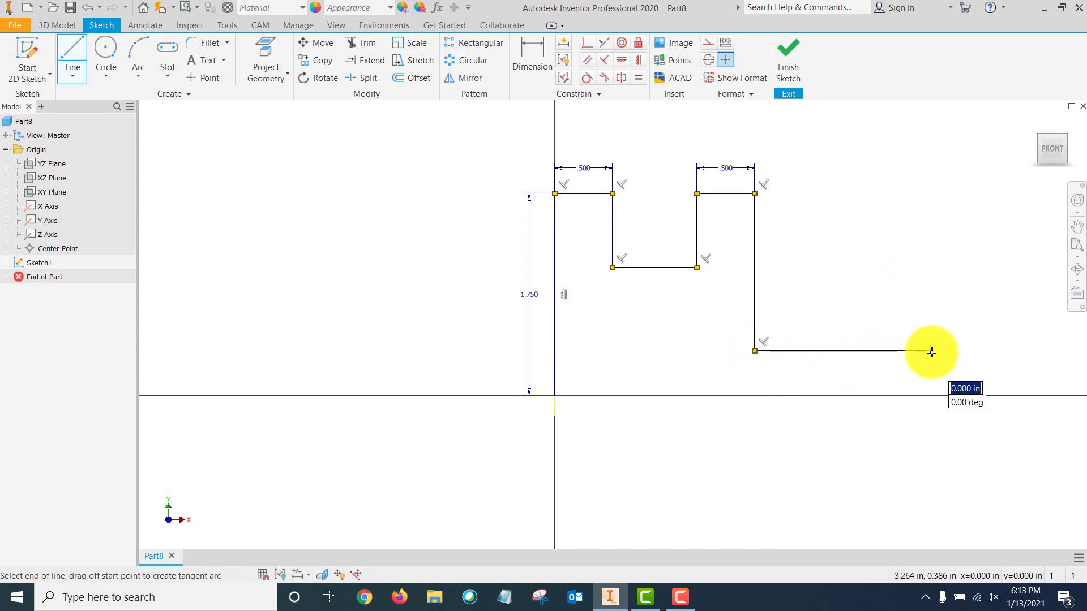
click(931, 396)
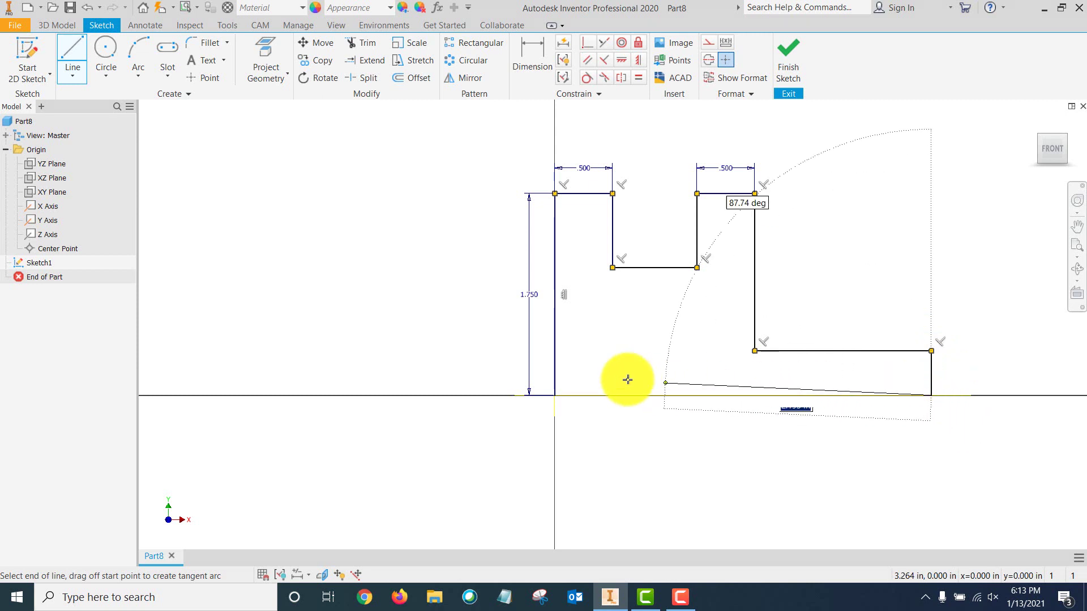
click(554, 395)
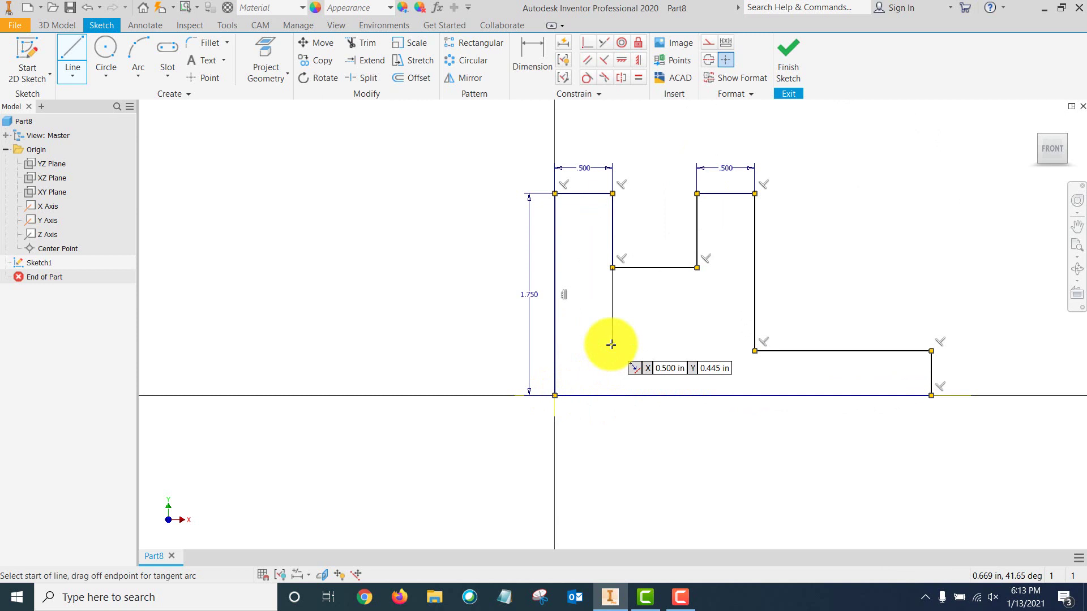
key(Escape)
mouse_move(611, 345)
middle_down()
mouse_move(410, 323)
mouse_move(398, 362)
middle_up()
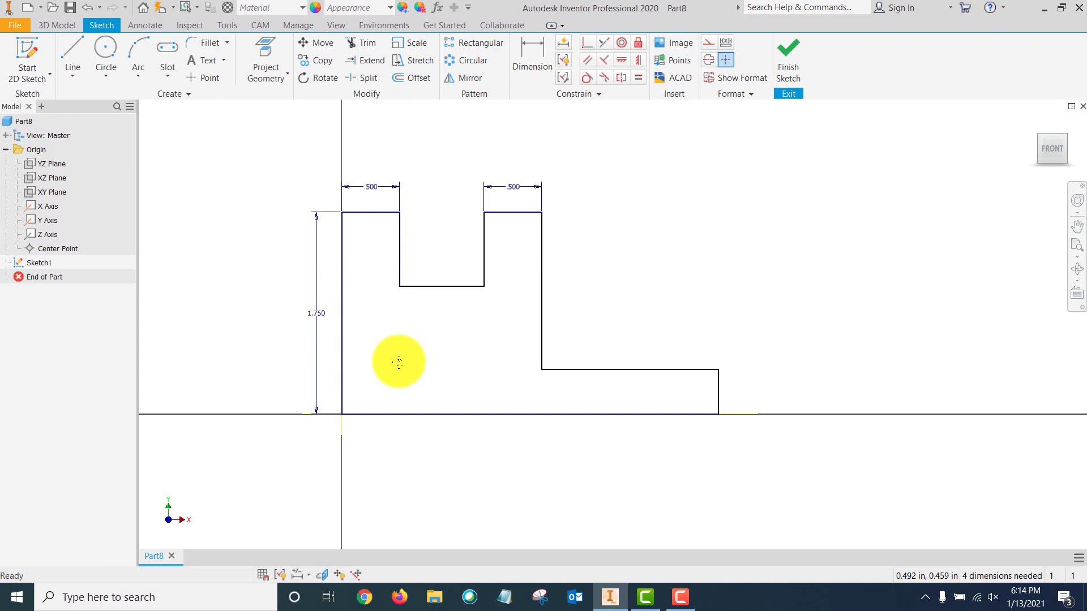
Step: Dimension the base length to 3.25 and the right step height to .5
click(530, 51)
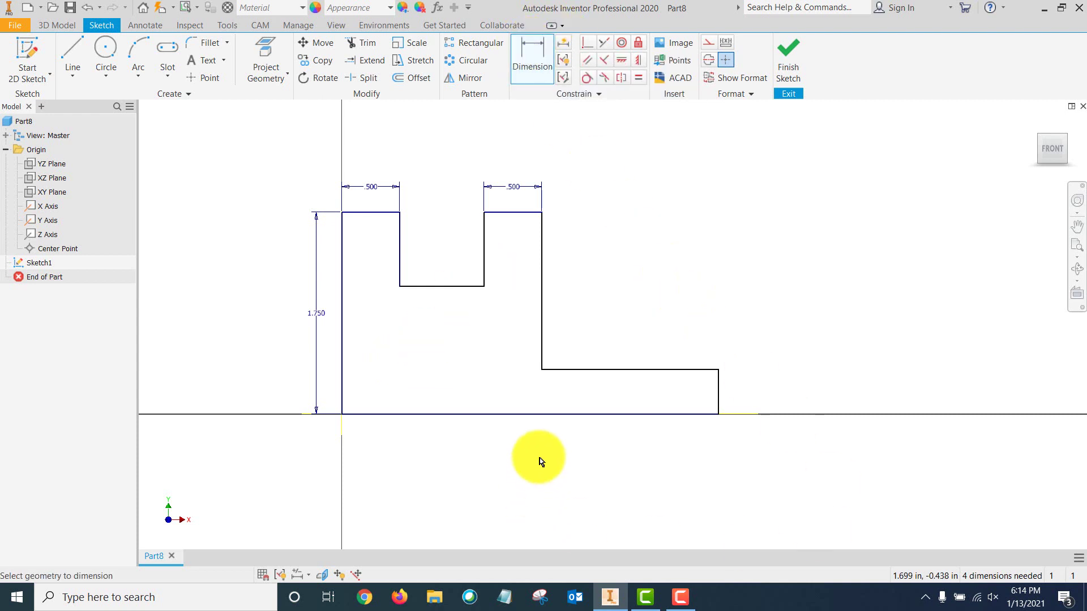
click(530, 415)
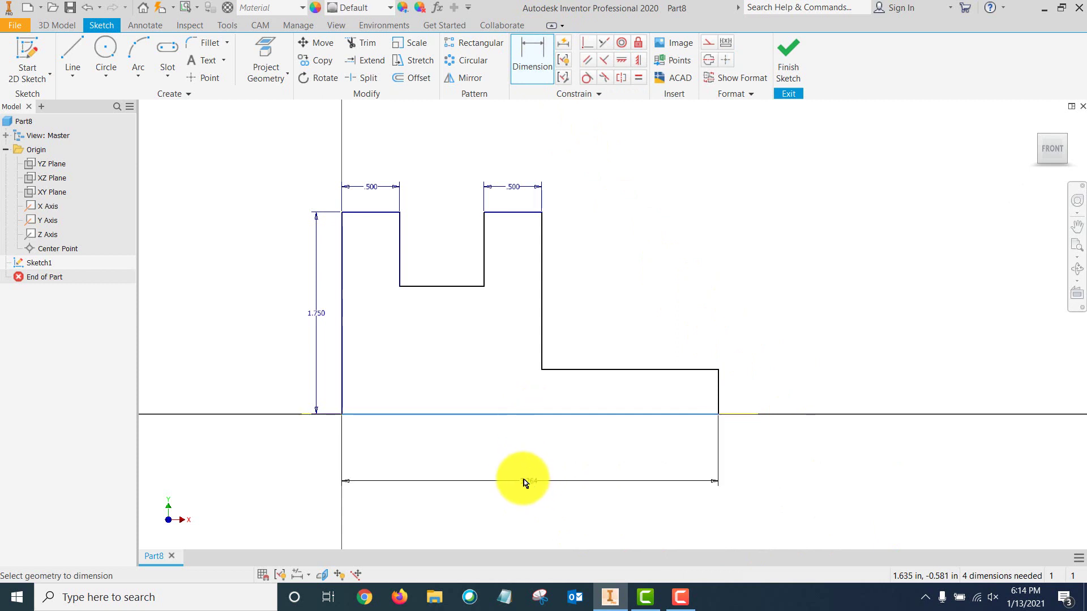
click(521, 480)
text(3.25)
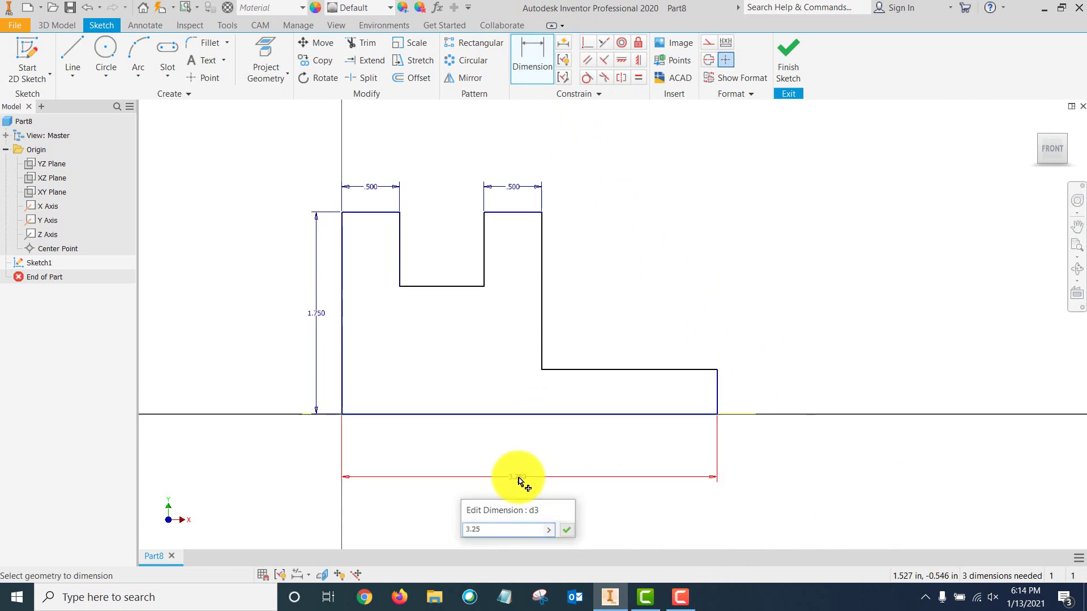
key(Return)
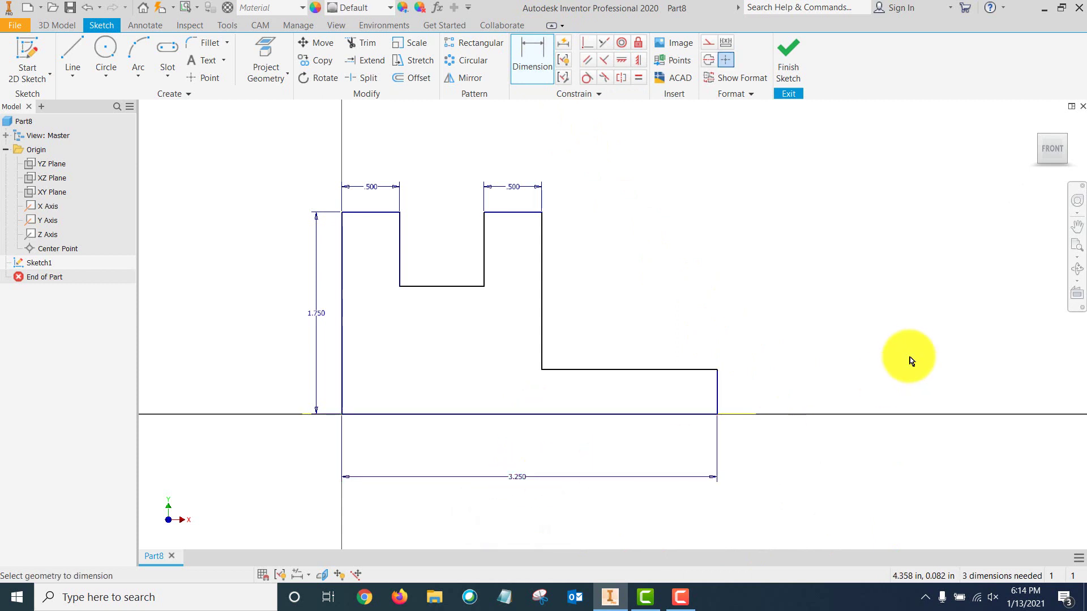
click(717, 395)
click(785, 396)
text(.5)
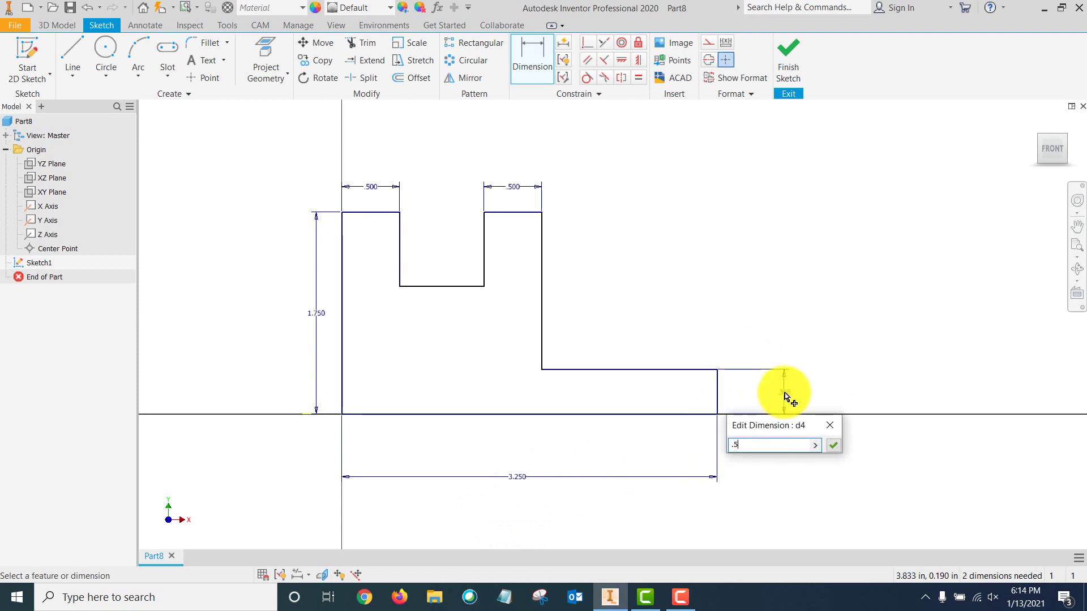
key(Return)
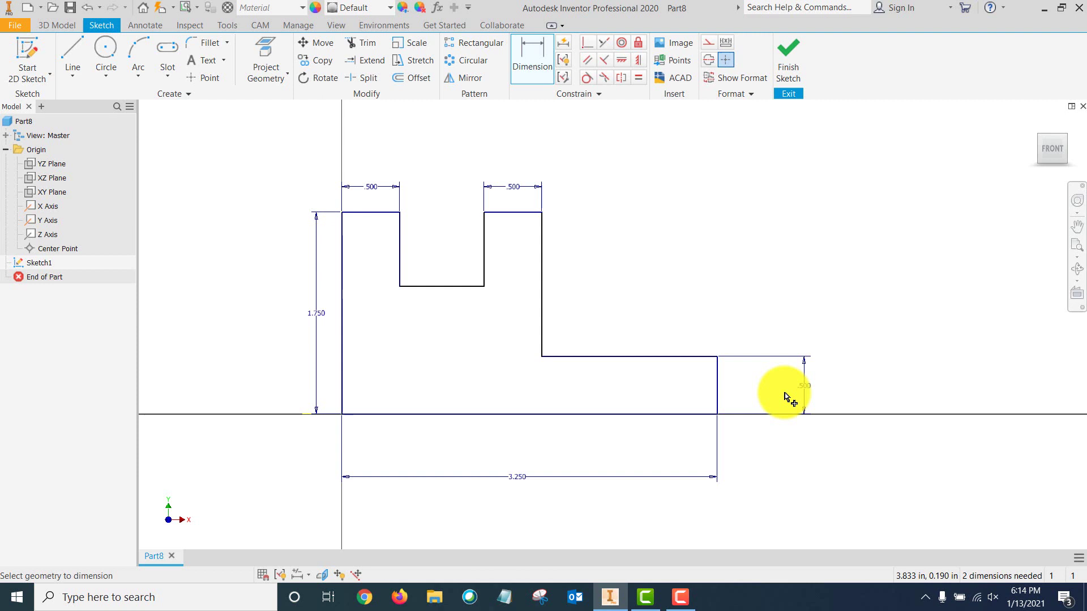
Step: Dimension the notch depth to .75 and the notch width to 2
click(435, 287)
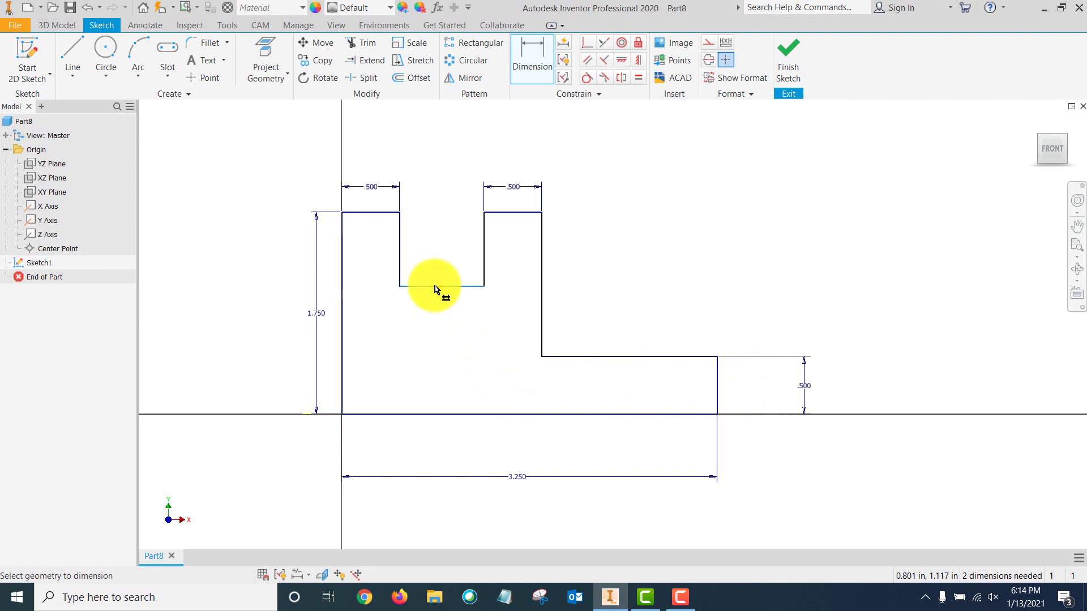
click(428, 415)
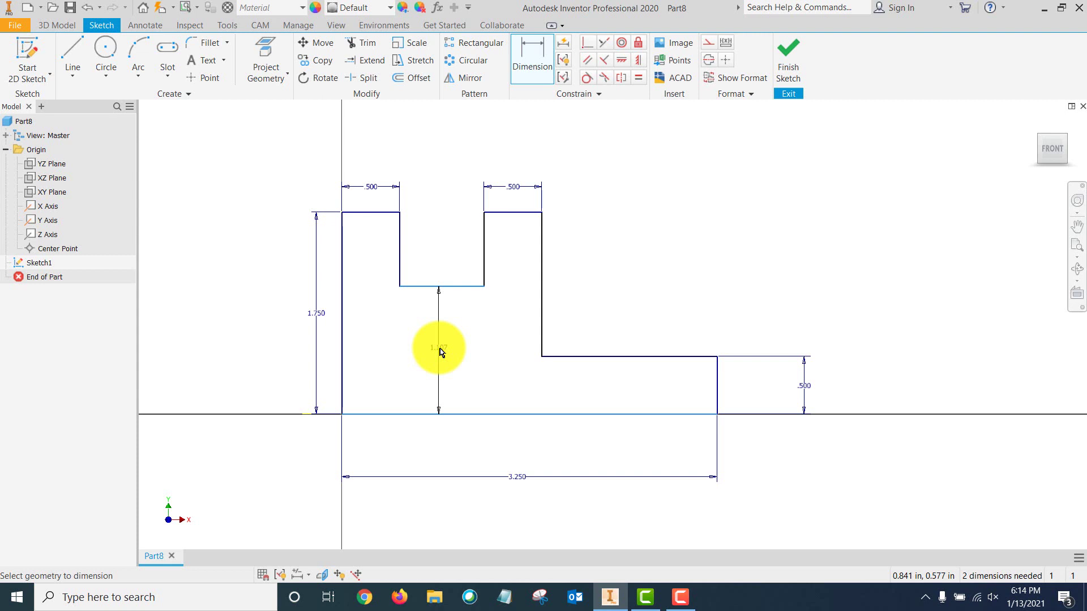
click(442, 350)
text(.75)
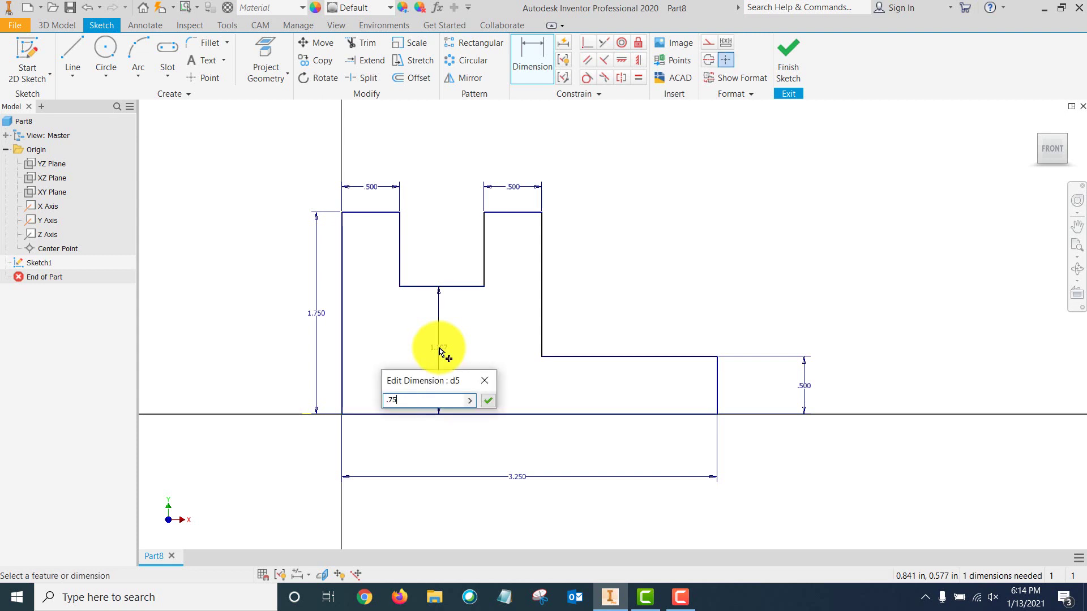
key(Return)
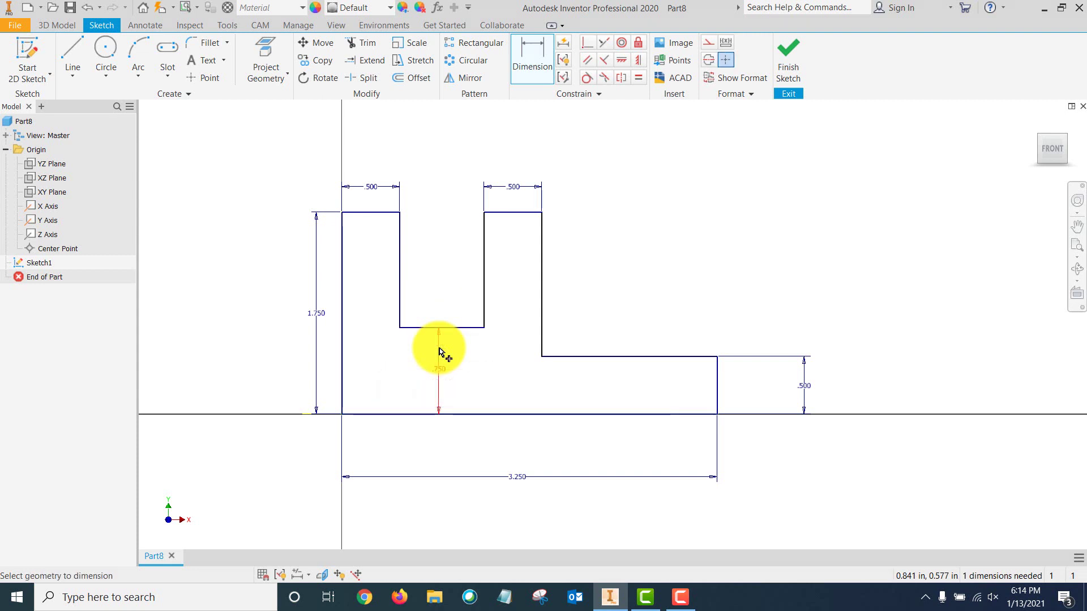
click(399, 264)
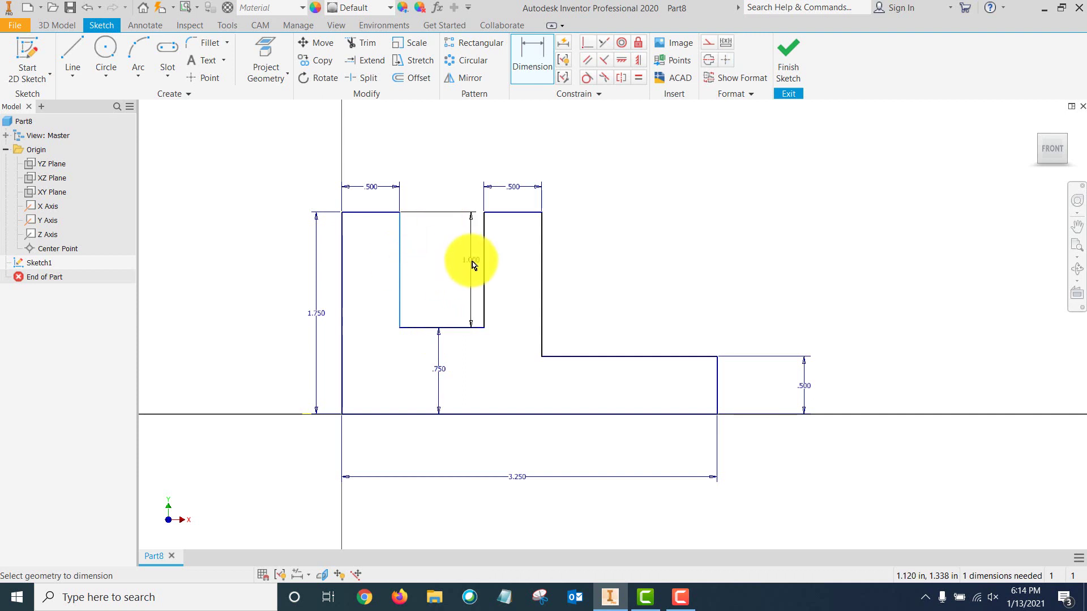
click(483, 274)
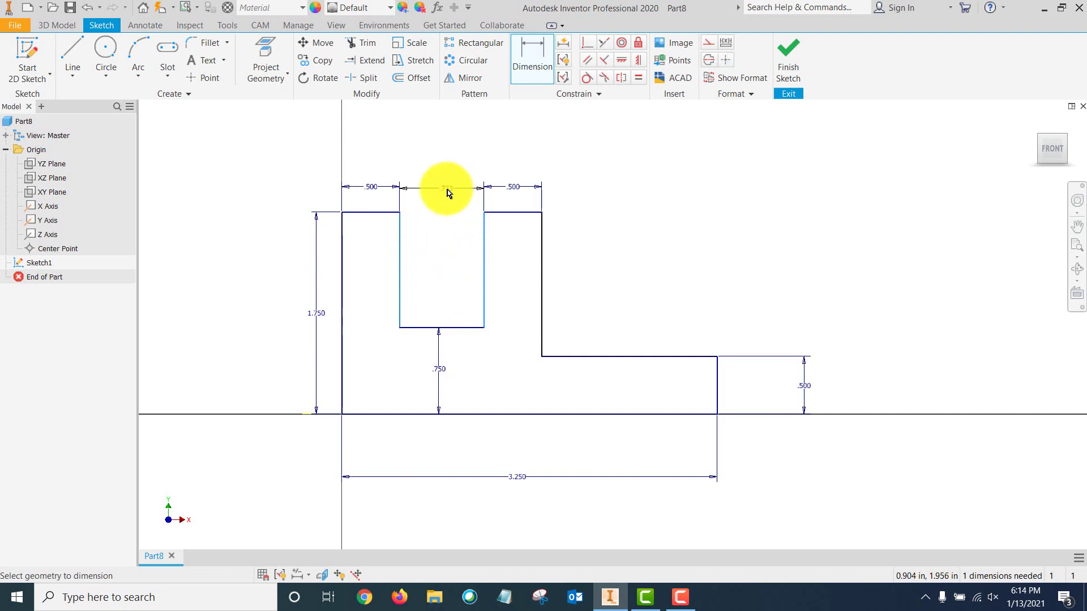
click(449, 193)
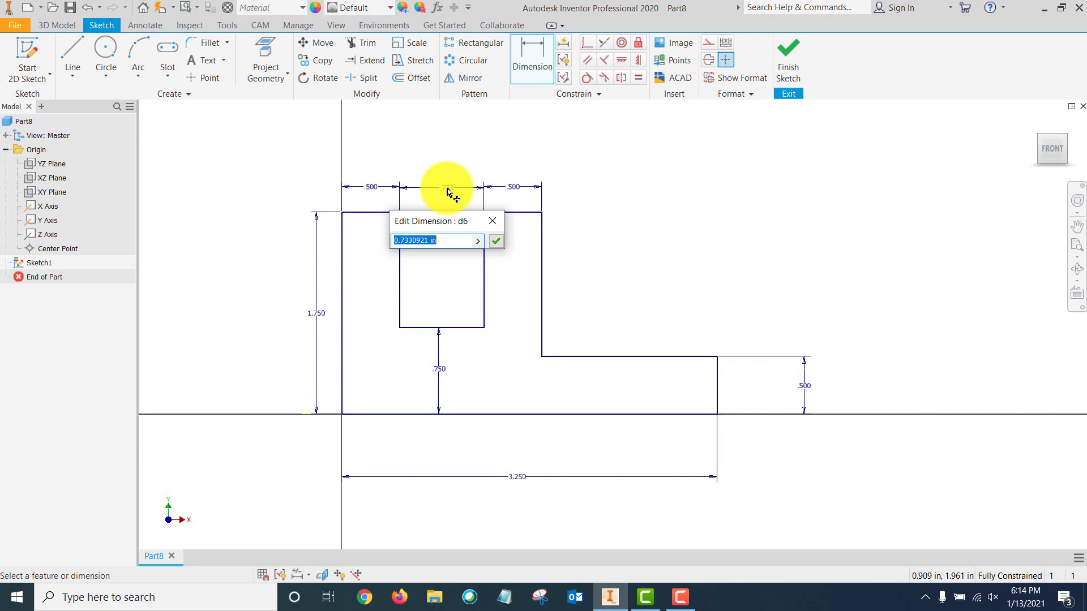
text(2)
key(Return)
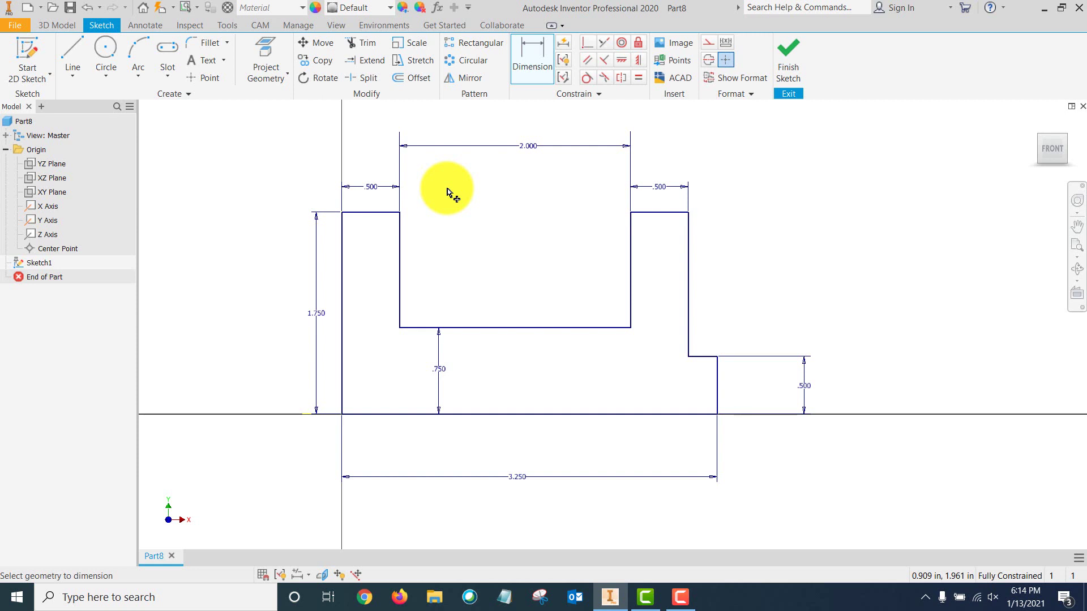
Step: Change the notch width dimension from 2.000 to 1.000
click(527, 152)
text(1)
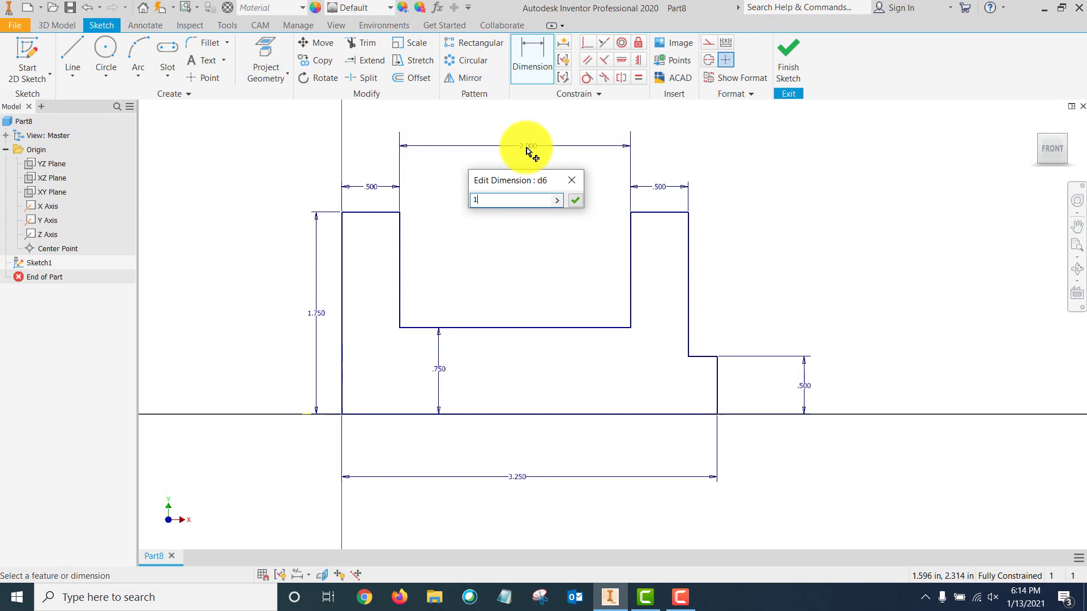
key(Return)
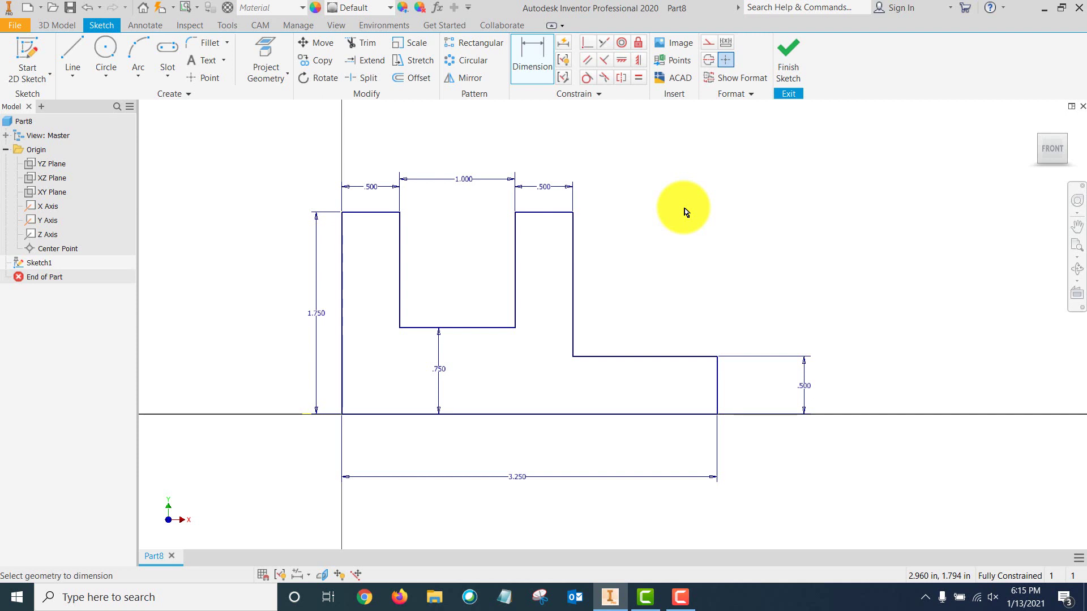
Step: Finish the sketch and extrude the profile symmetrically 2.5 in as a solid
click(789, 60)
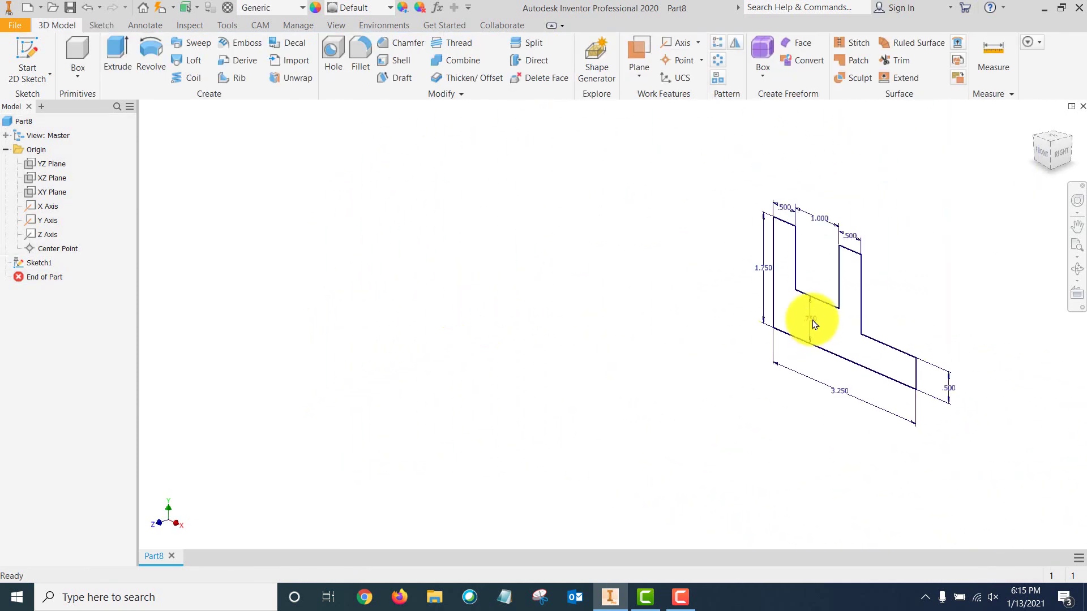
click(109, 52)
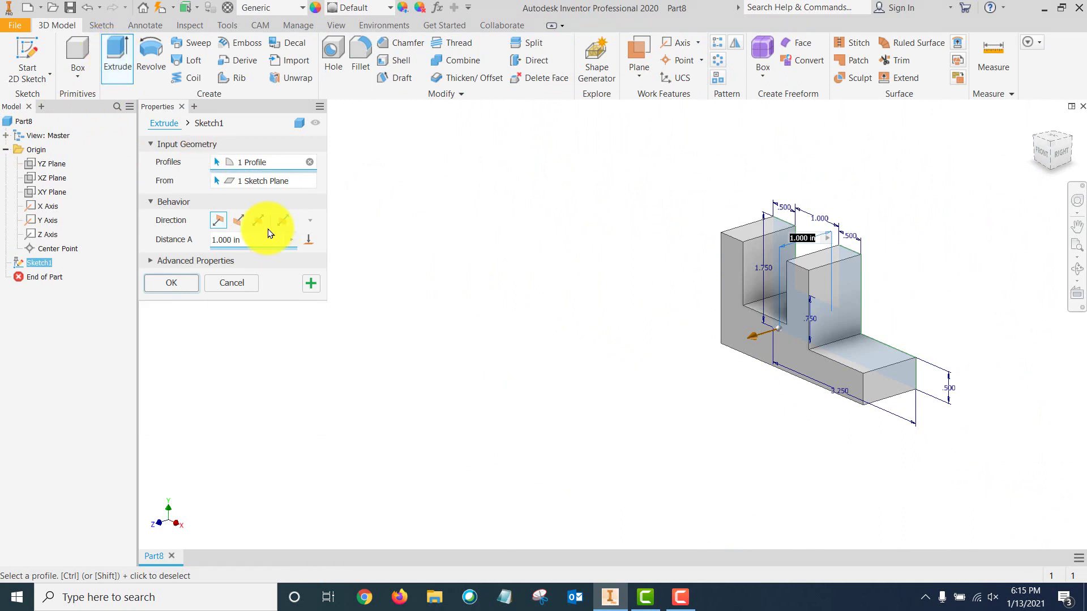
click(257, 220)
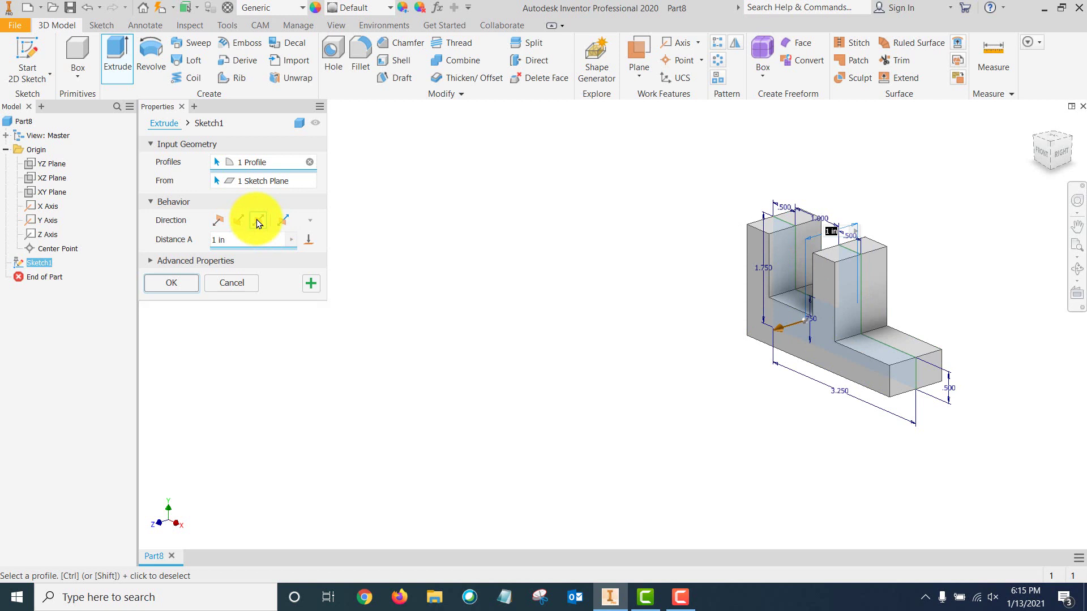
text(2.5)
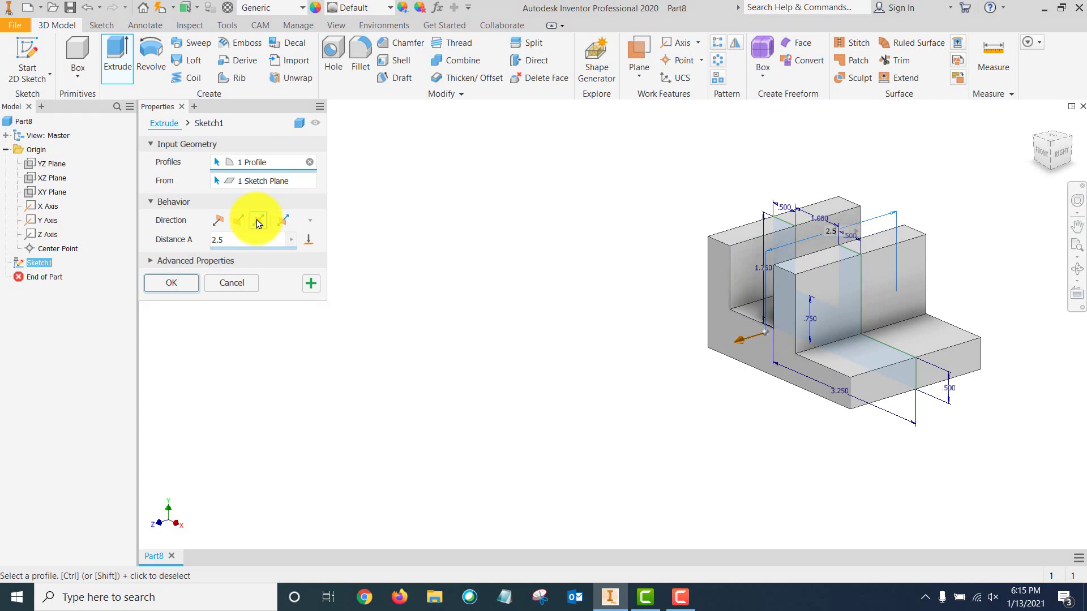
click(175, 281)
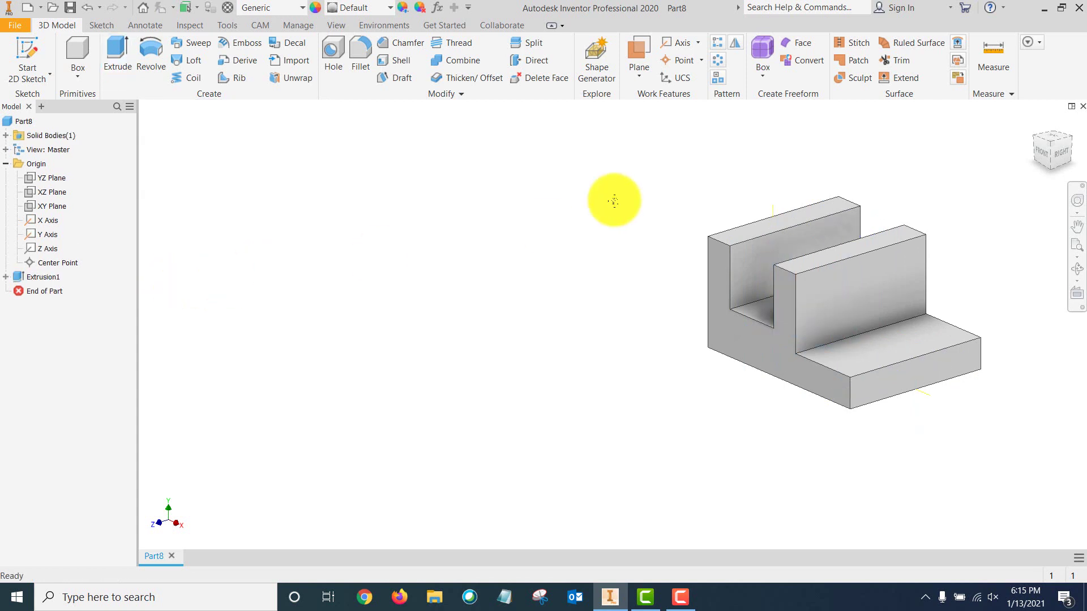
middle_drag(614, 200, 394, 222)
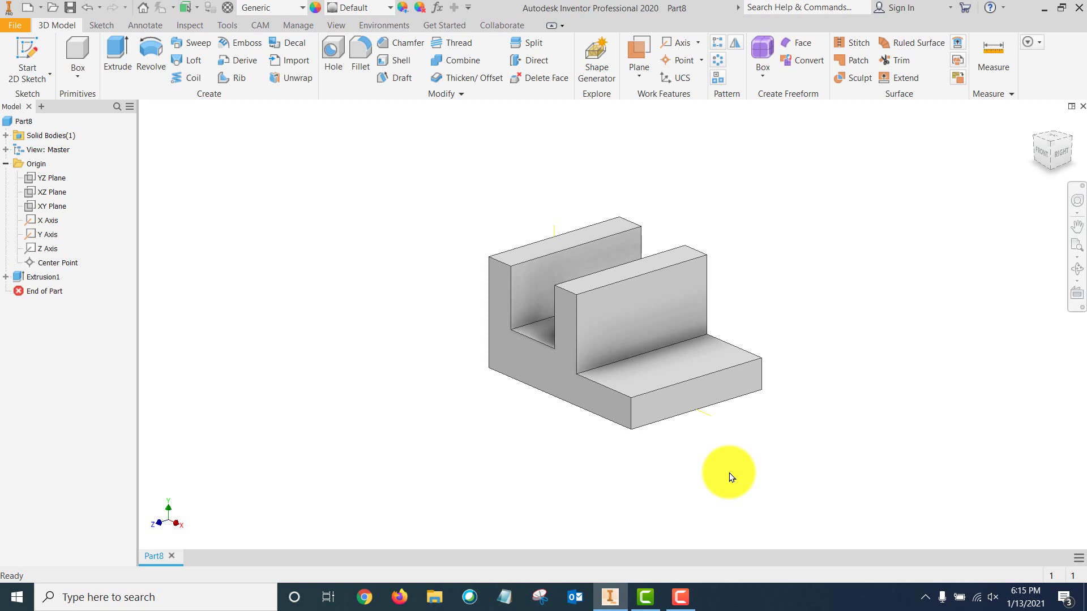
click(26, 48)
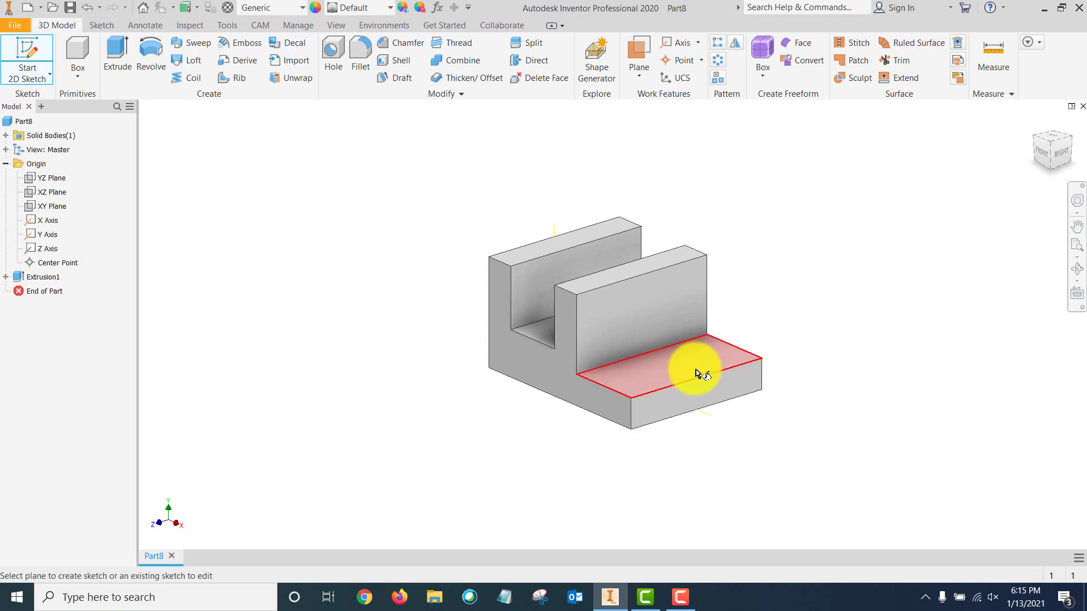
Step: Start the new sketch on the bracket's bottom face and rotate the view a quarter turn
right_click(696, 372)
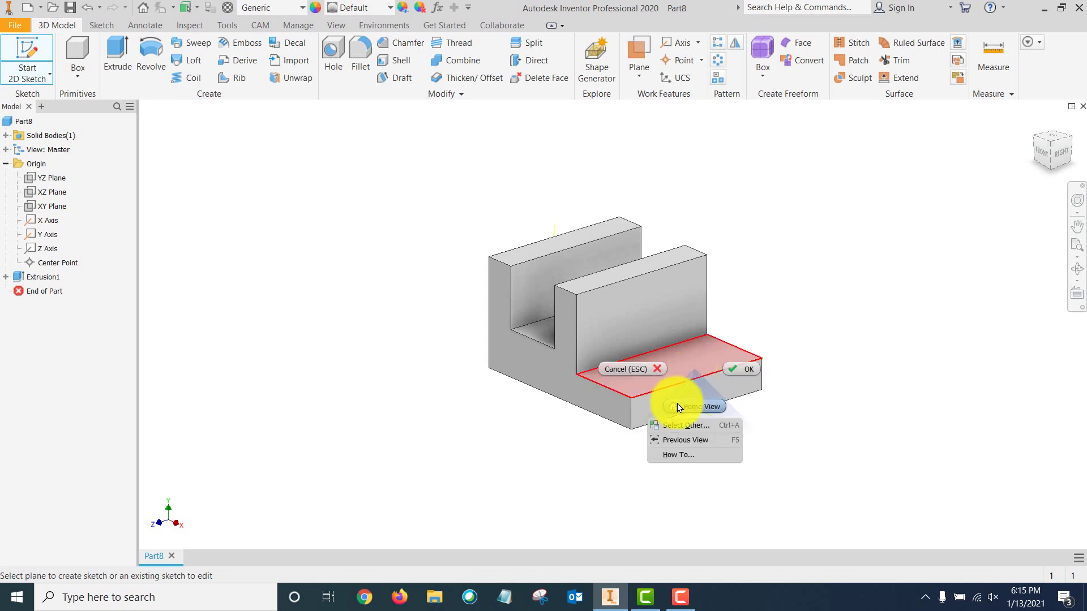
click(678, 420)
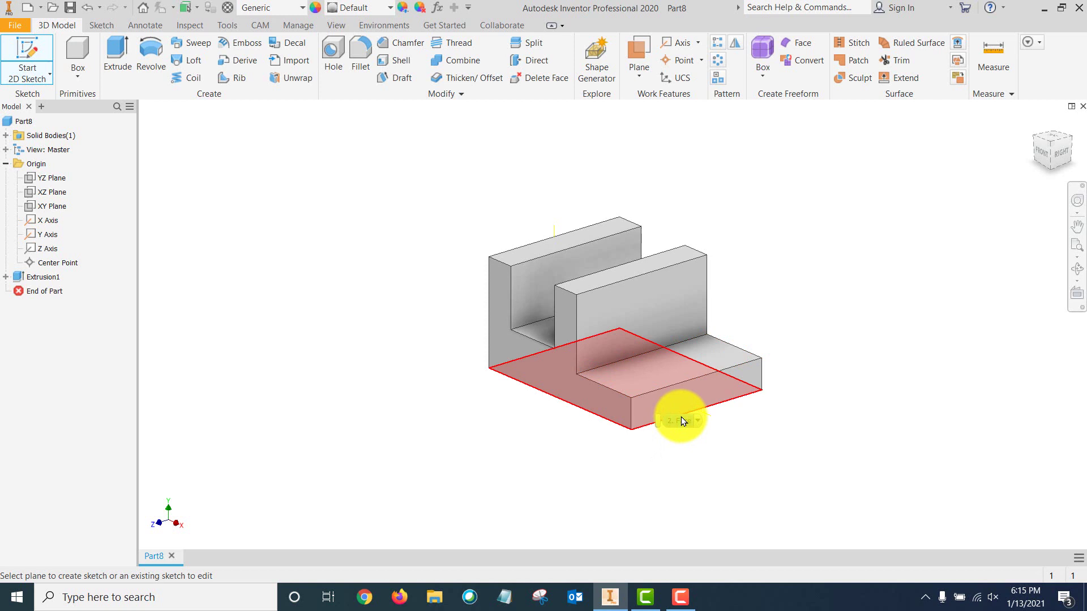
mouse_move(697, 422)
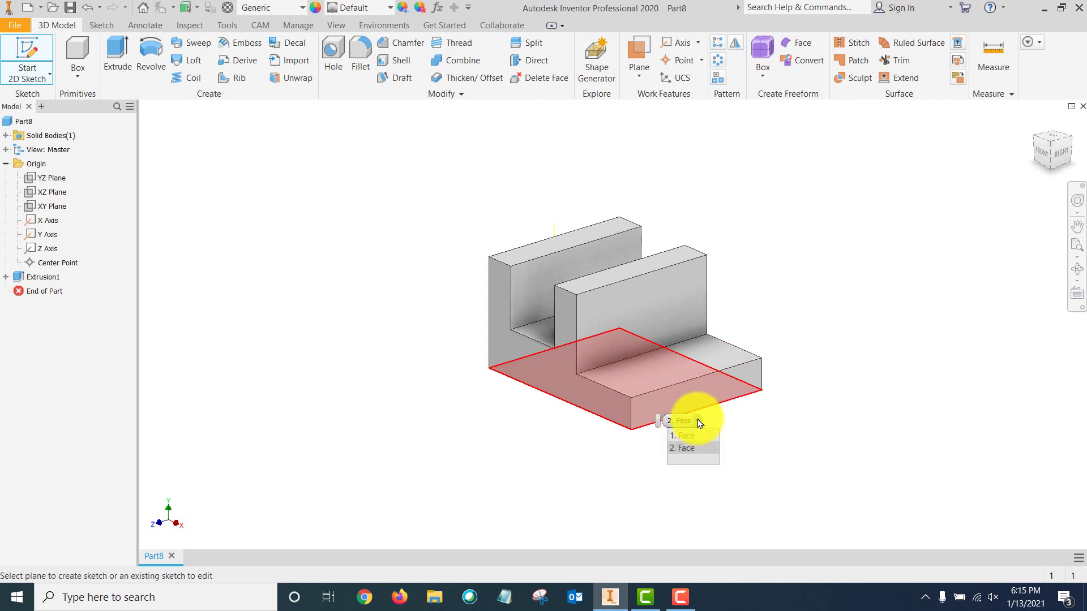
click(697, 420)
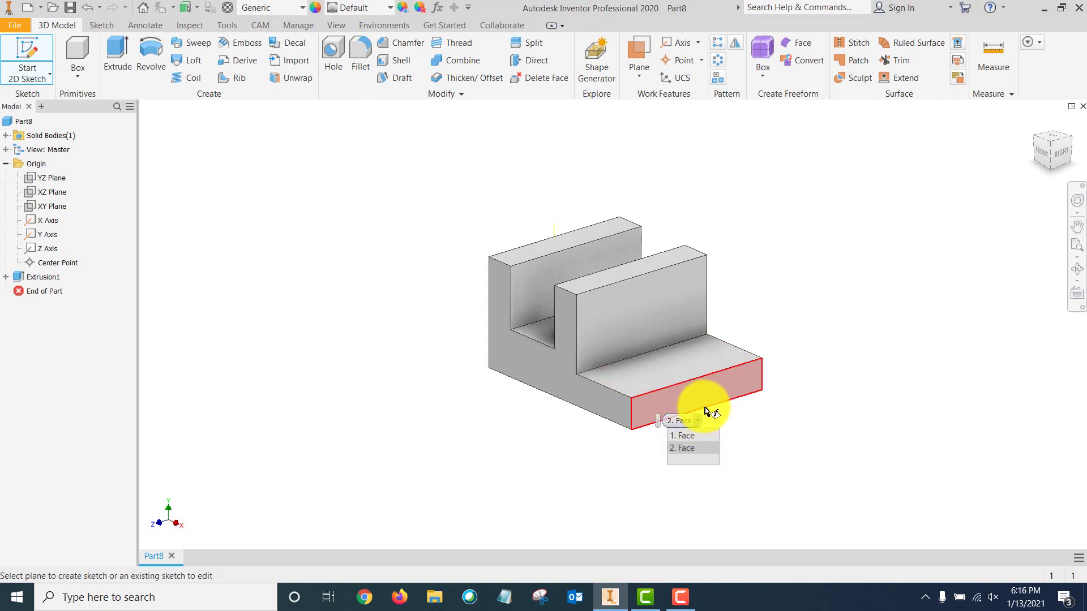
click(678, 444)
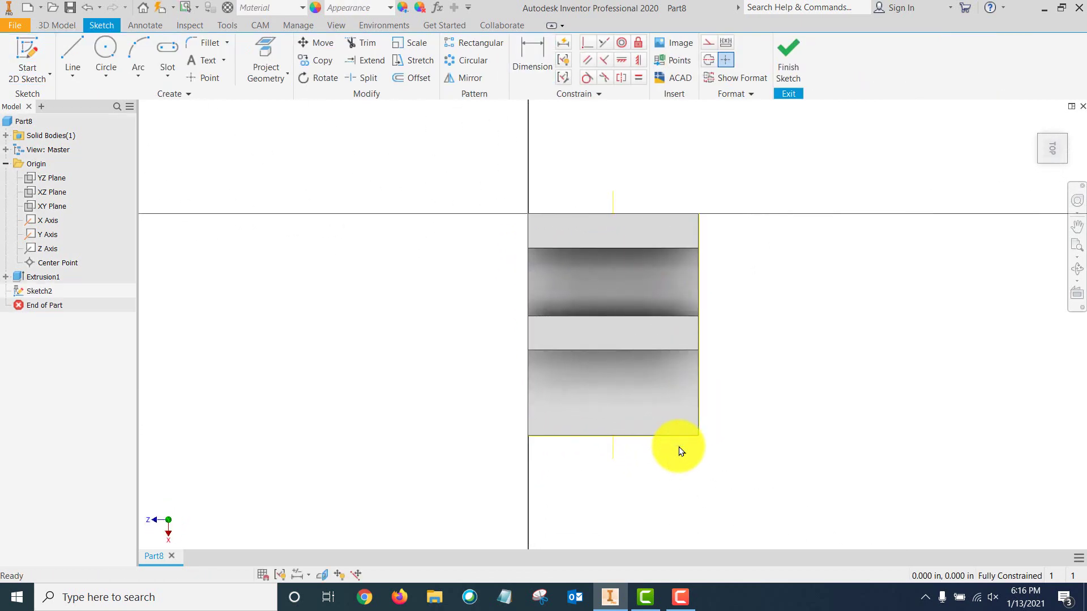
click(1066, 124)
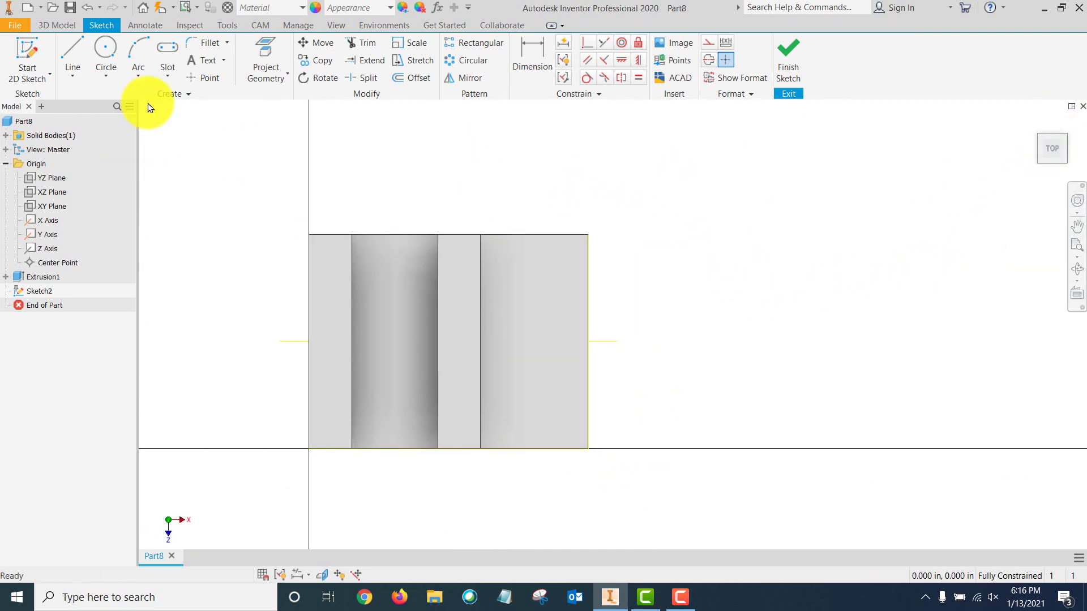
Step: Draw a 1.250 in radius circle centred on the part's right edge and finish the sketch
click(106, 47)
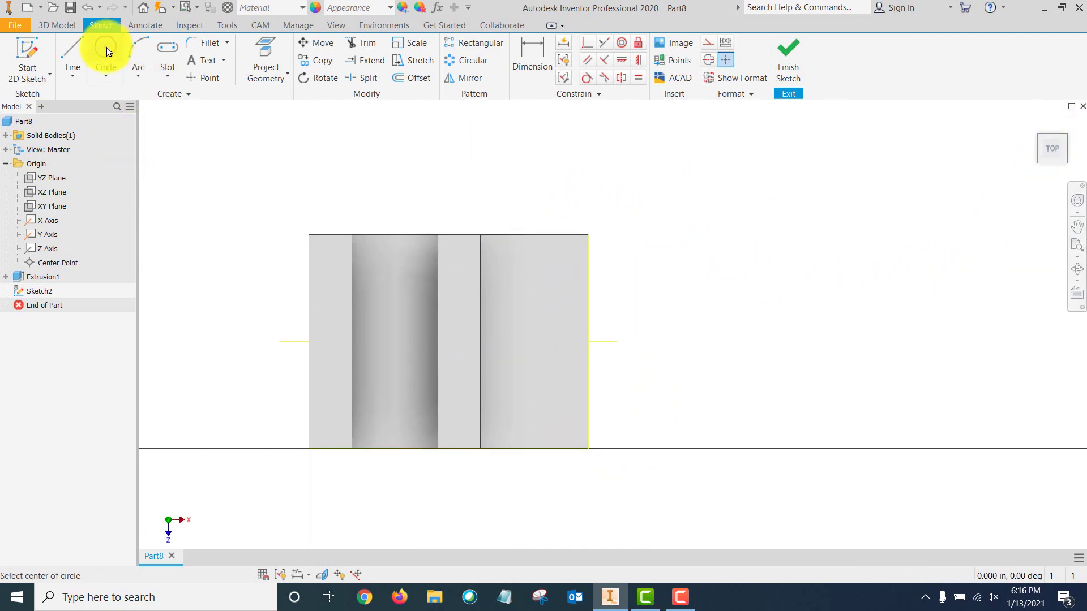
click(589, 342)
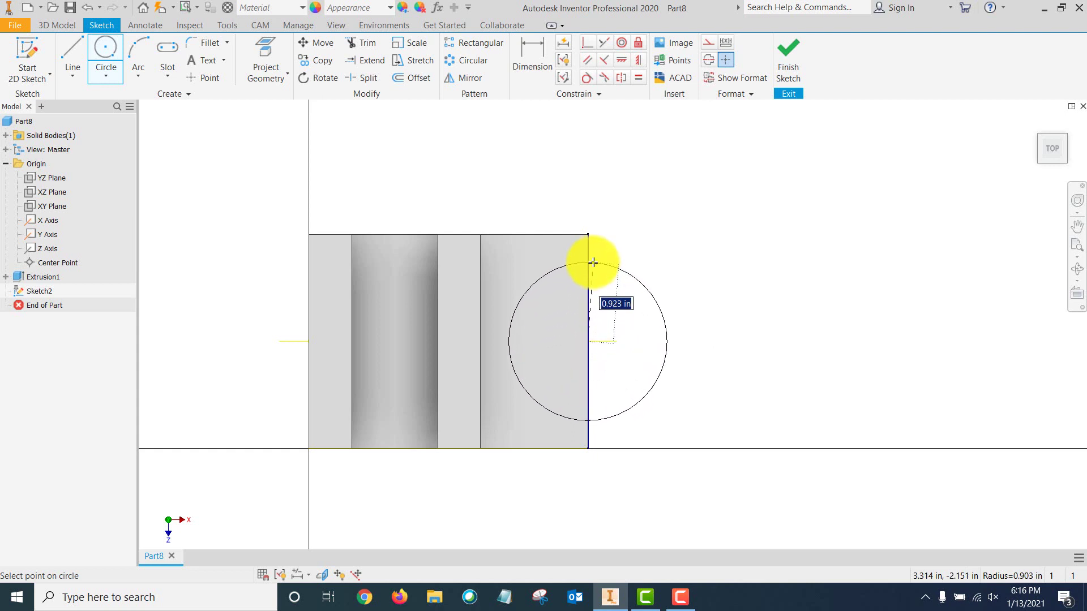
click(588, 234)
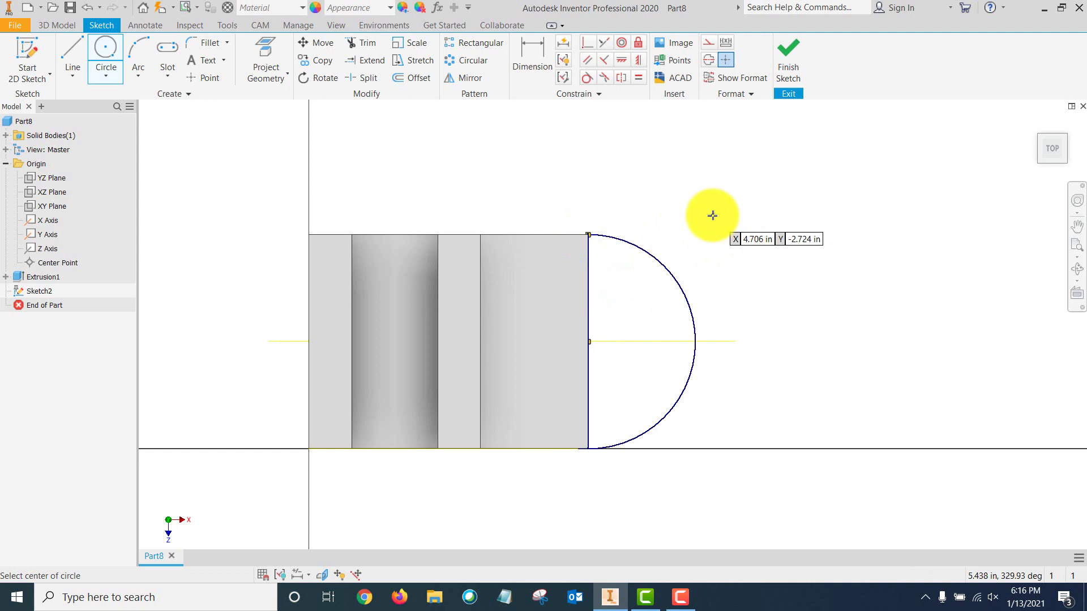
right_click(714, 215)
click(745, 207)
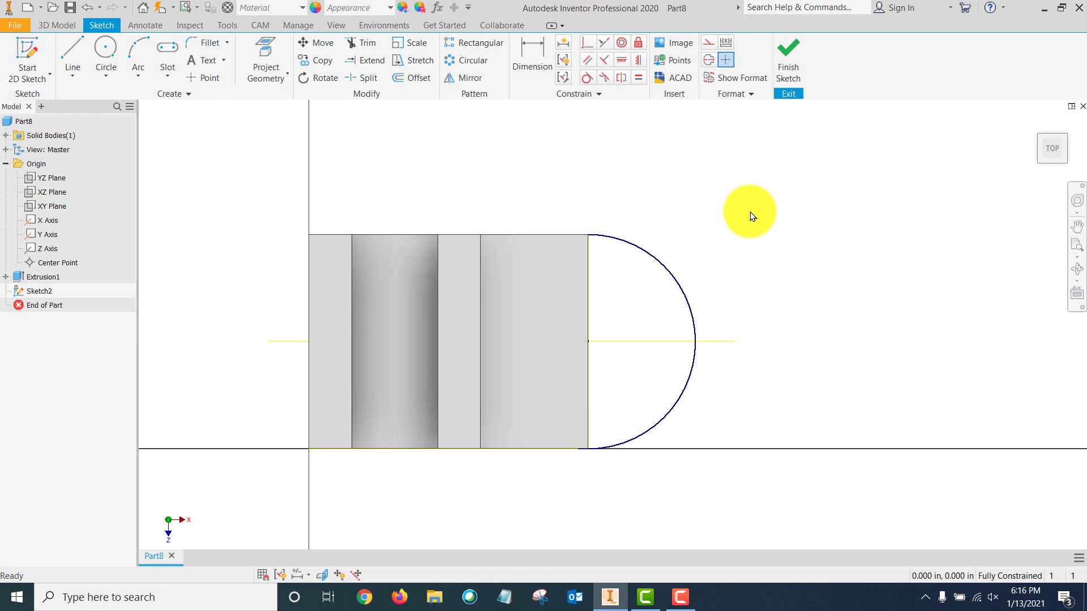
click(789, 48)
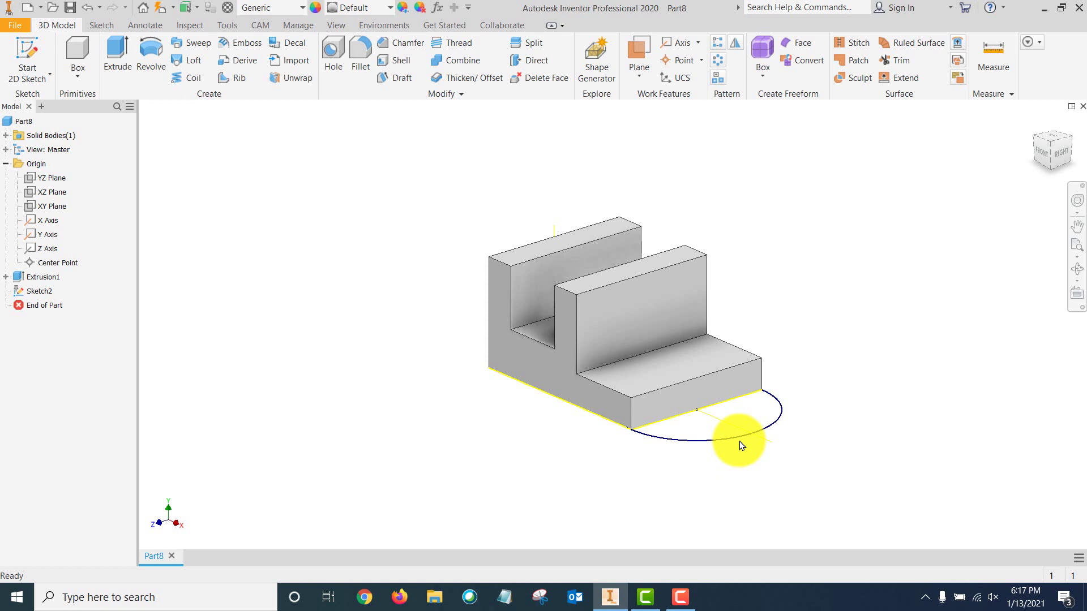
Step: Extrude the half-circle profile, flipped upward, To the step's top face
click(111, 49)
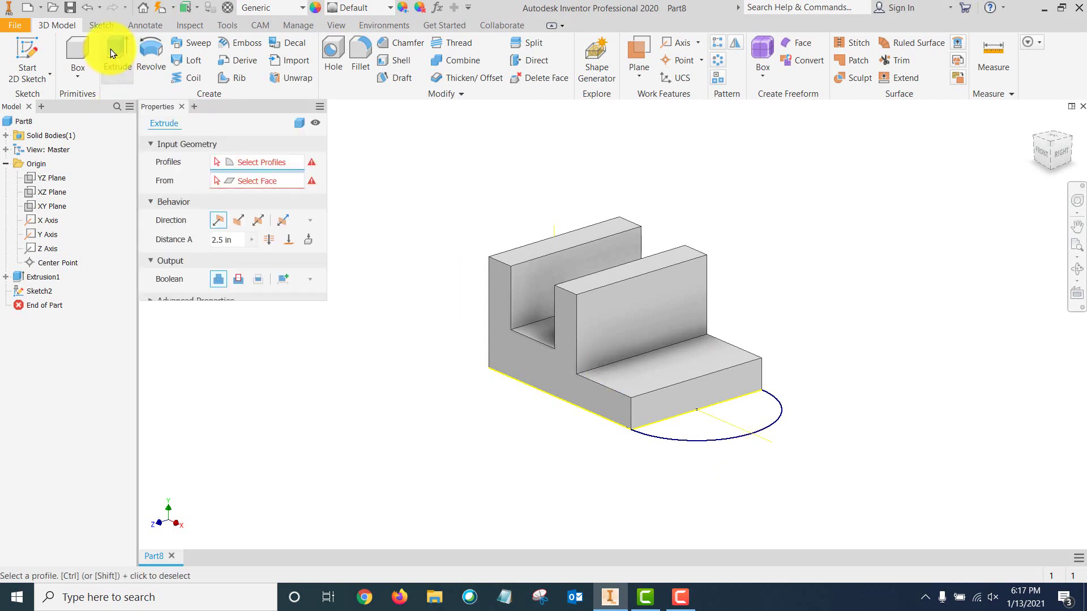
click(747, 430)
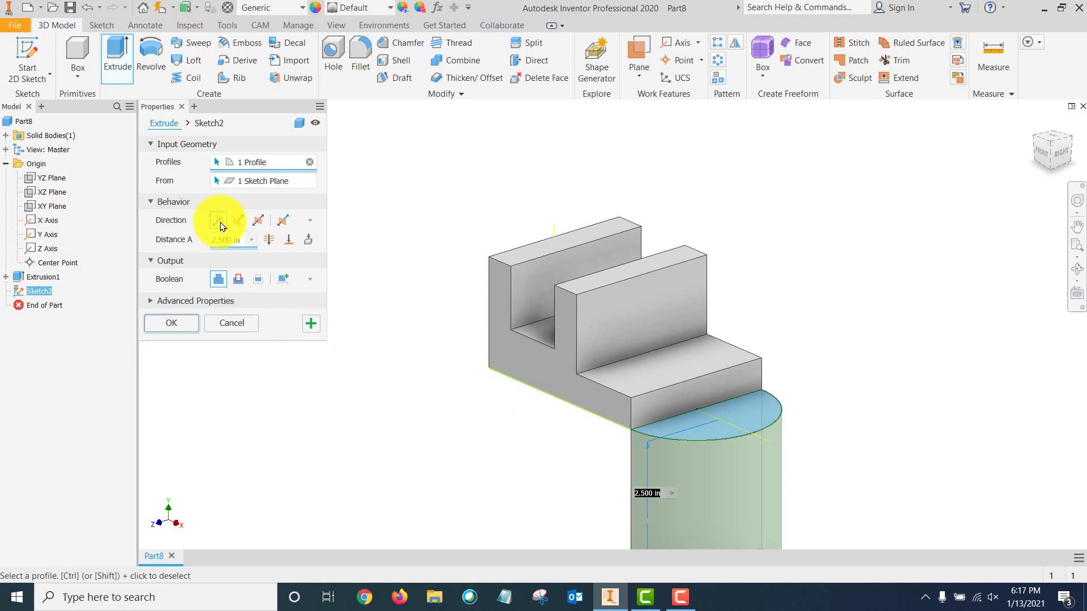
click(239, 220)
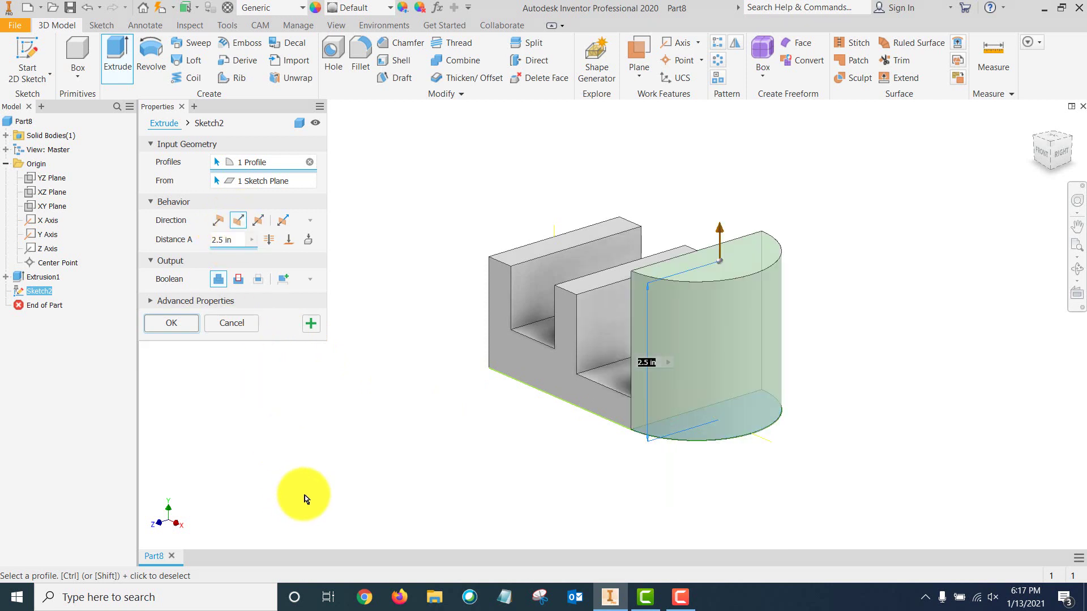
click(288, 237)
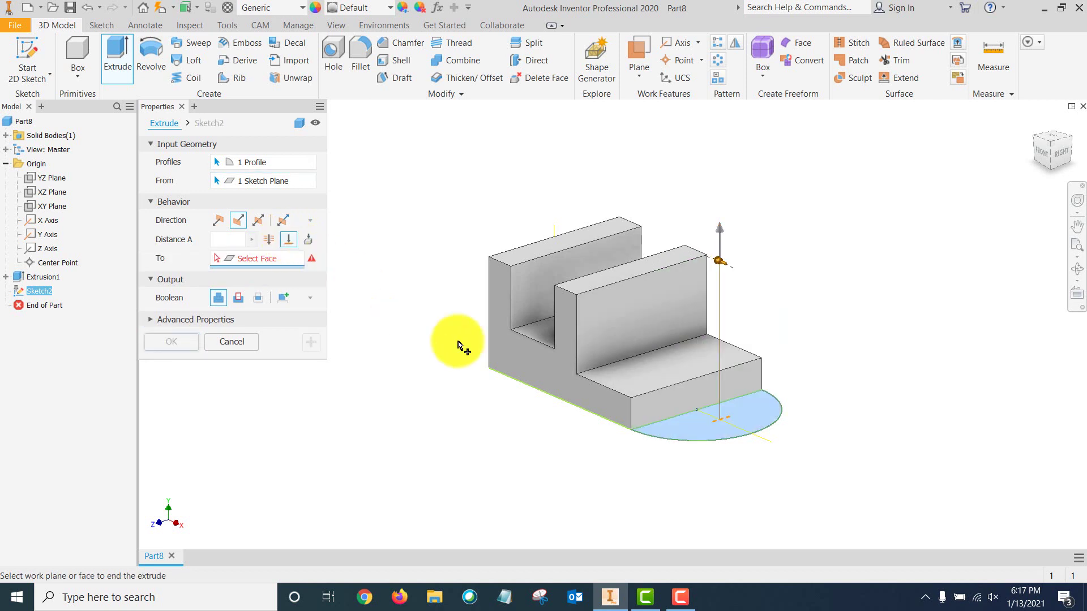
click(654, 375)
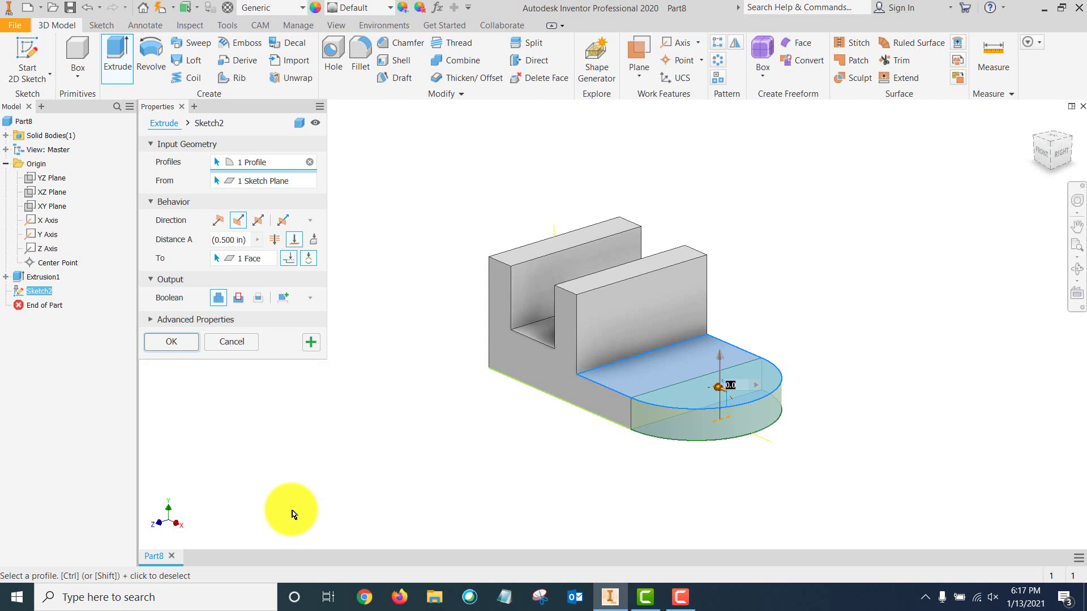
click(173, 342)
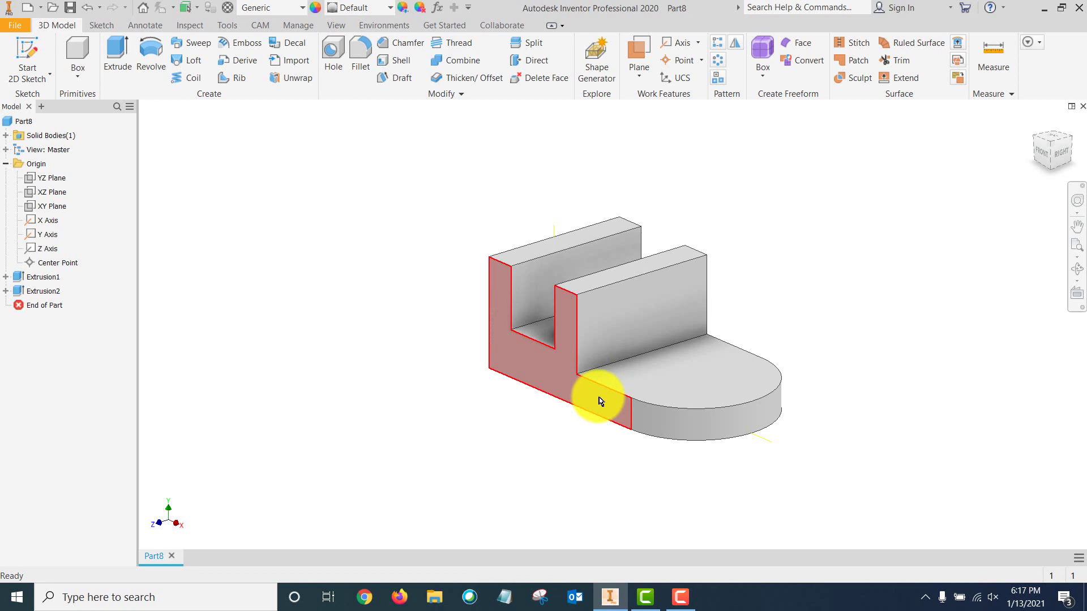
Step: Rename Extrusion1 to 'Base' and Extrusion2 to 'Round' in the browser
mouse_move(598, 401)
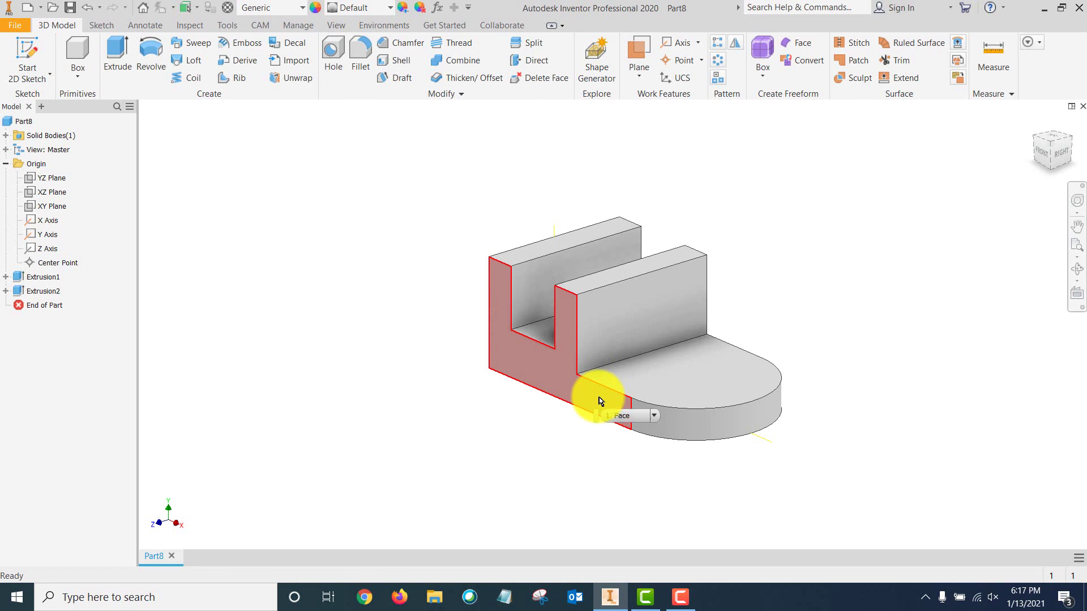
click(40, 279)
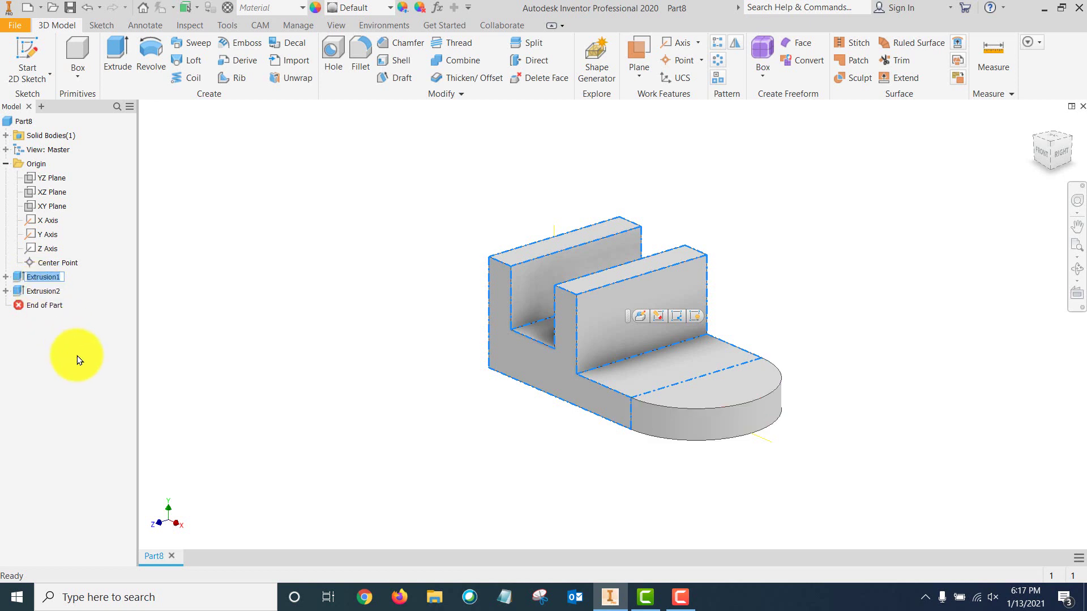
text(Base)
key(Return)
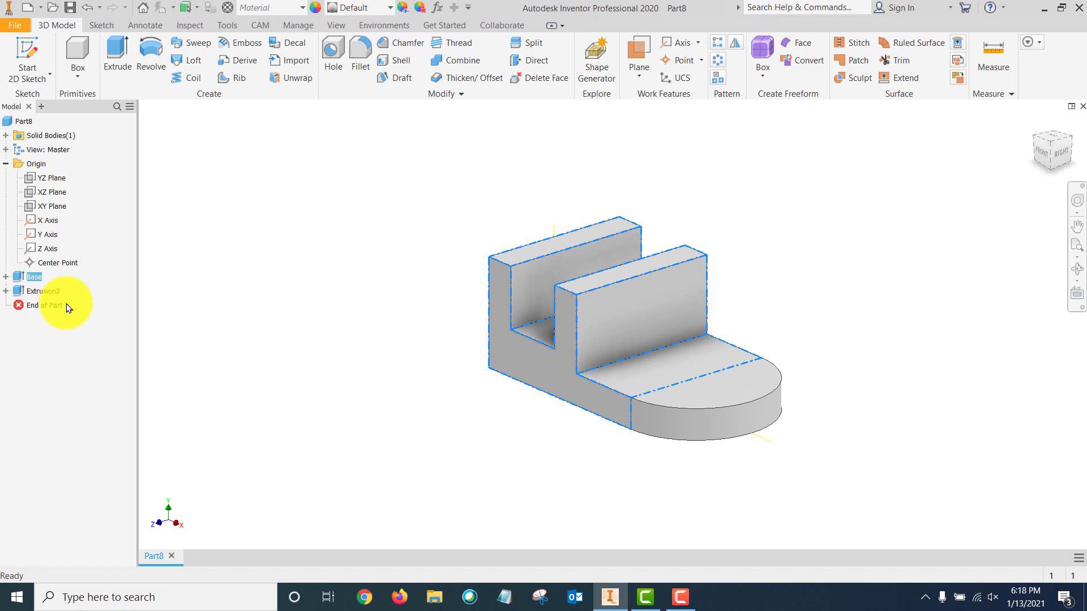
click(46, 290)
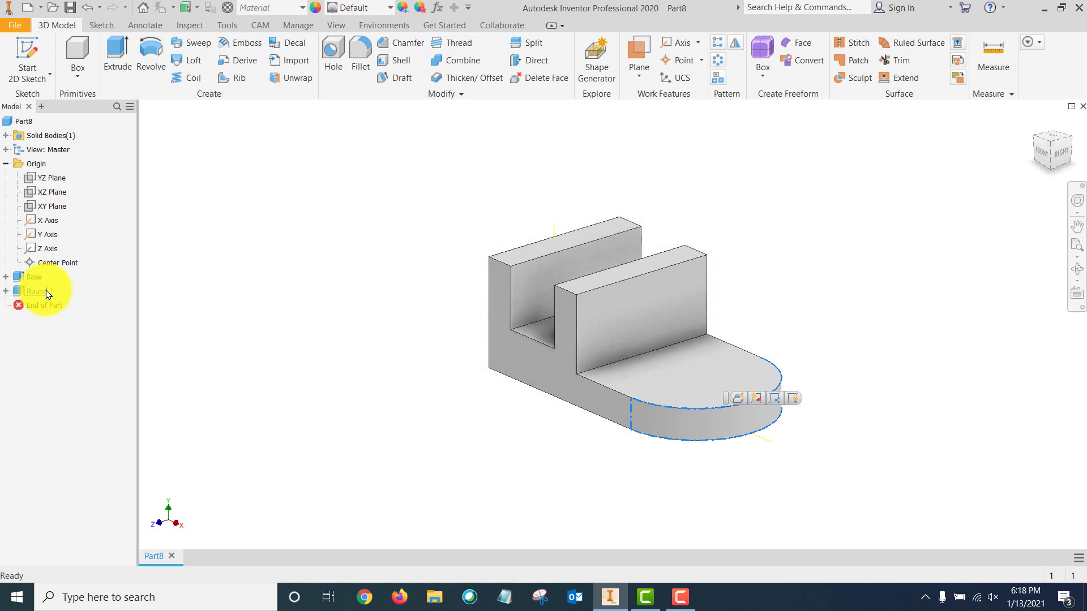
text(Round)
key(Return)
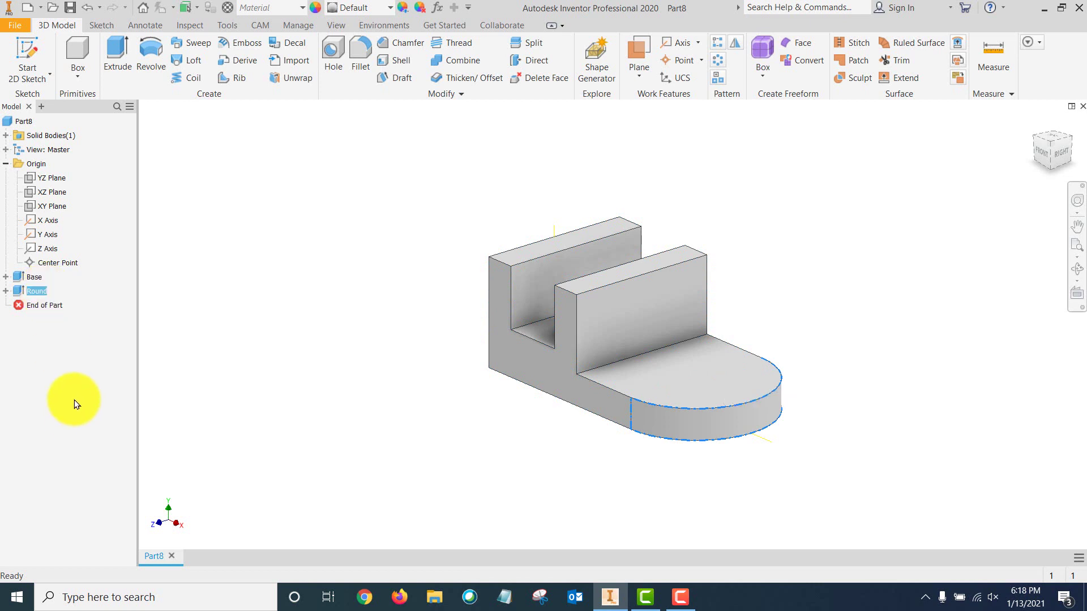
key(Escape)
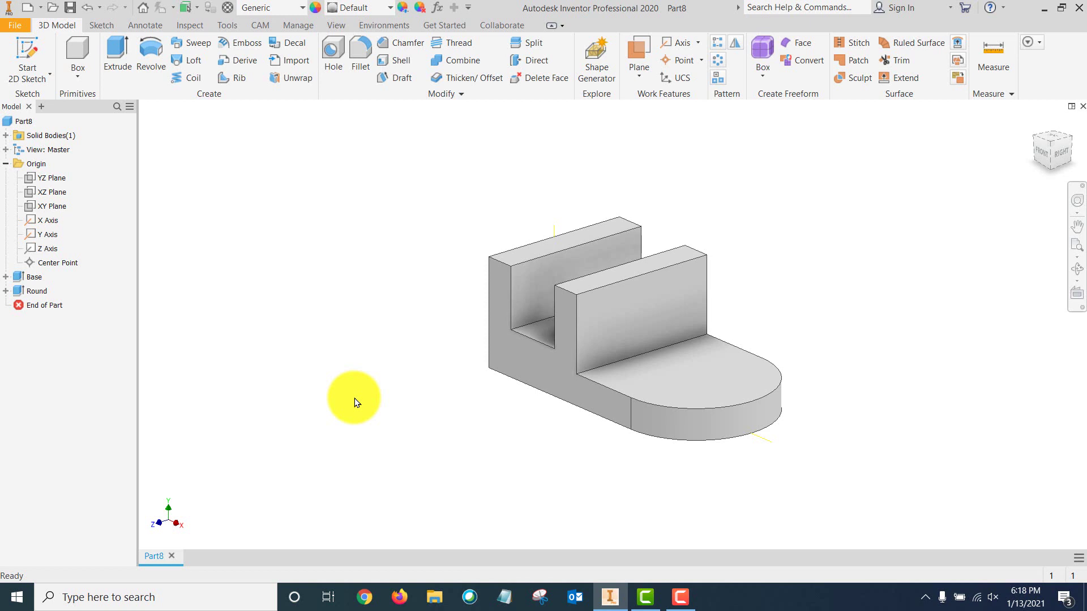
Step: Show the Base feature's dimensions on the model and orbit to a front view
right_click(36, 276)
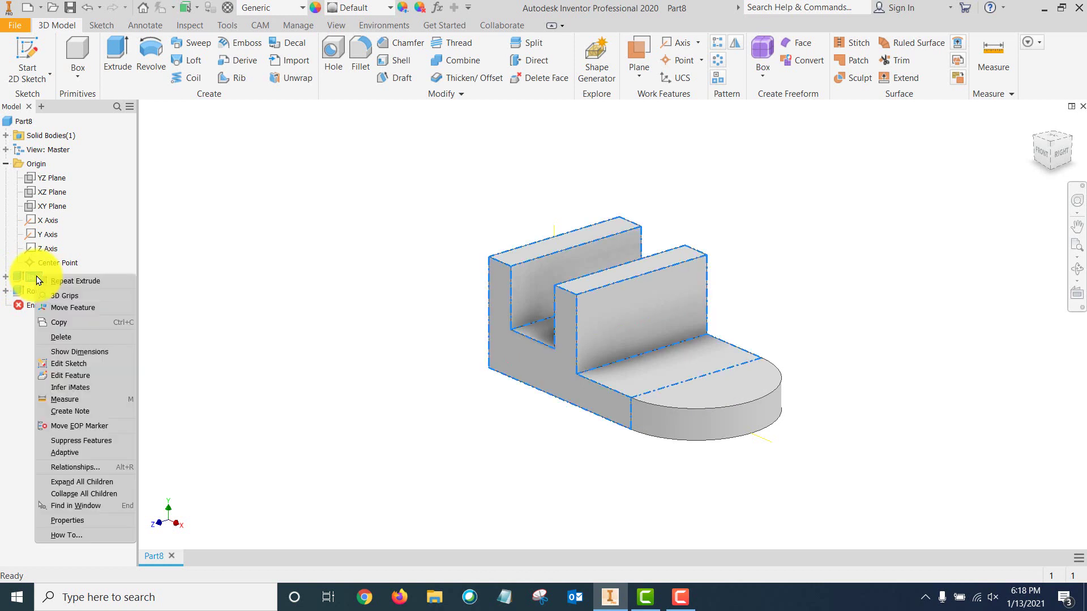
click(89, 352)
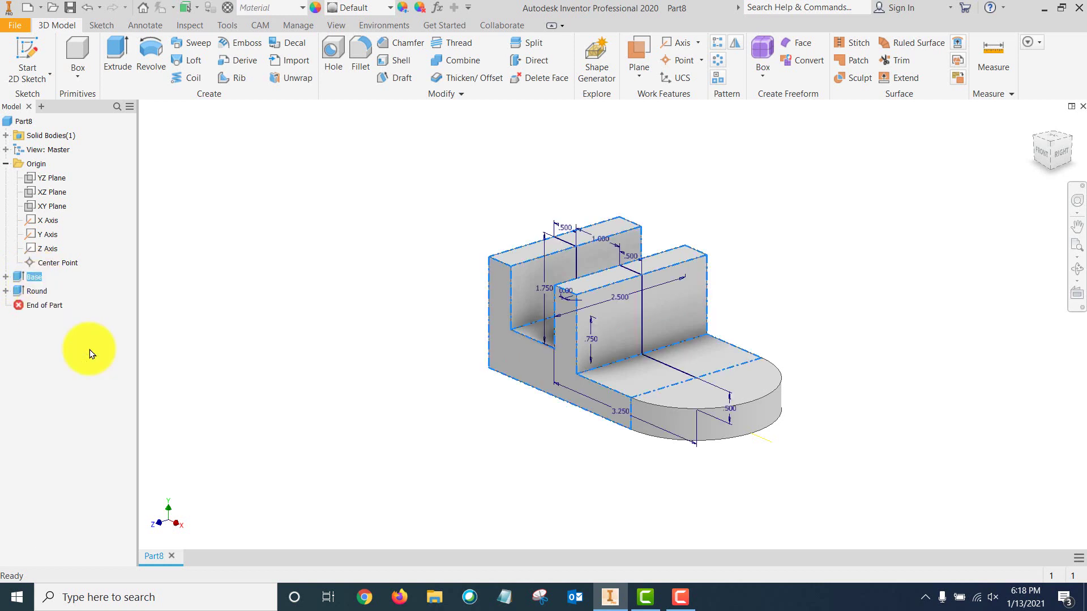
scroll(799, 144, down, 1)
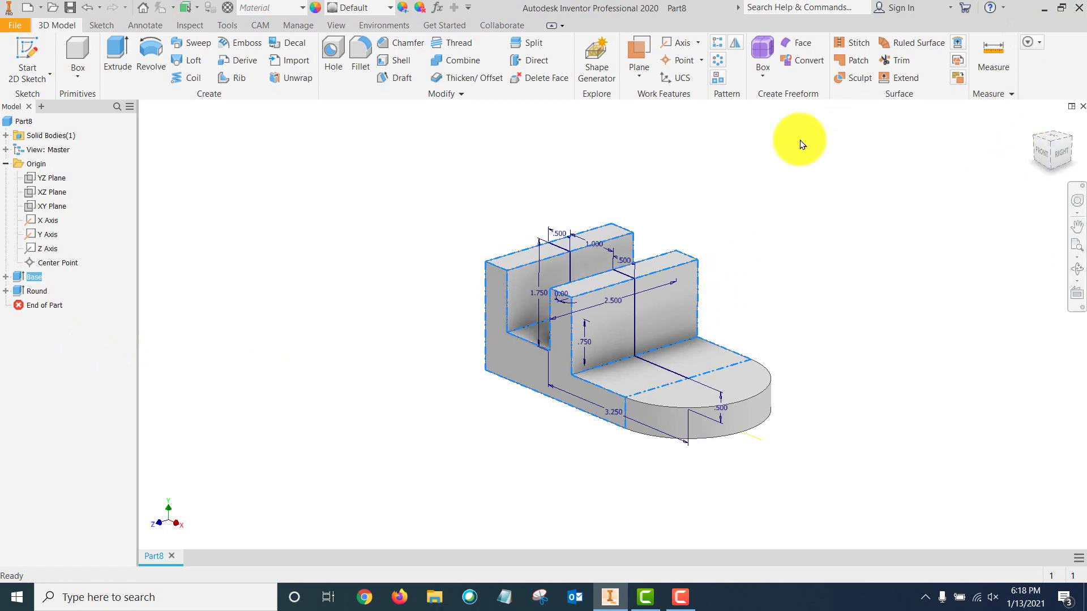
shift+middle_drag(800, 144, 776, 172)
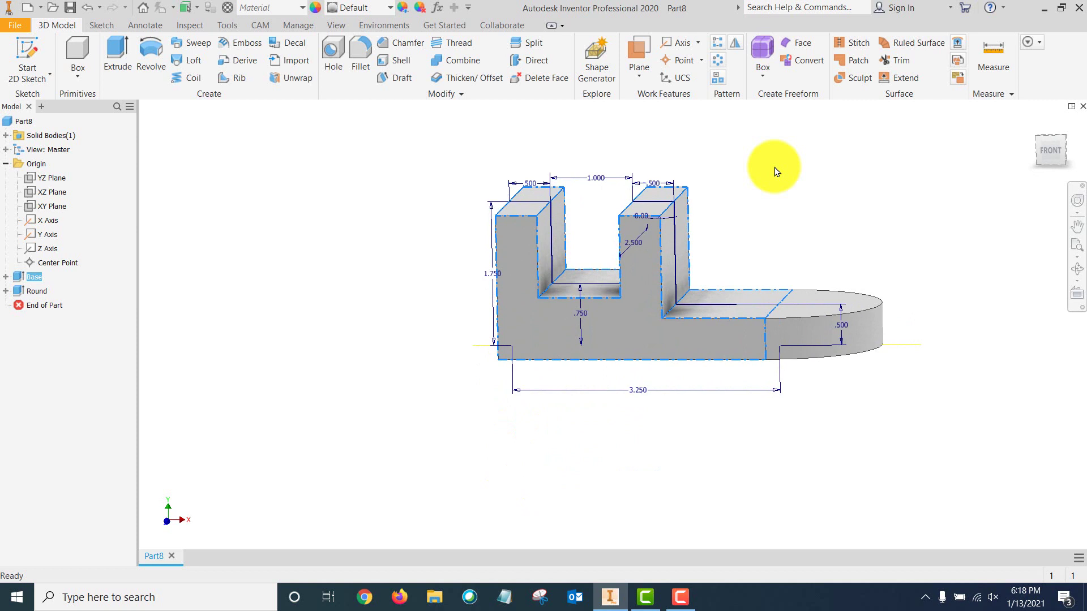
click(776, 171)
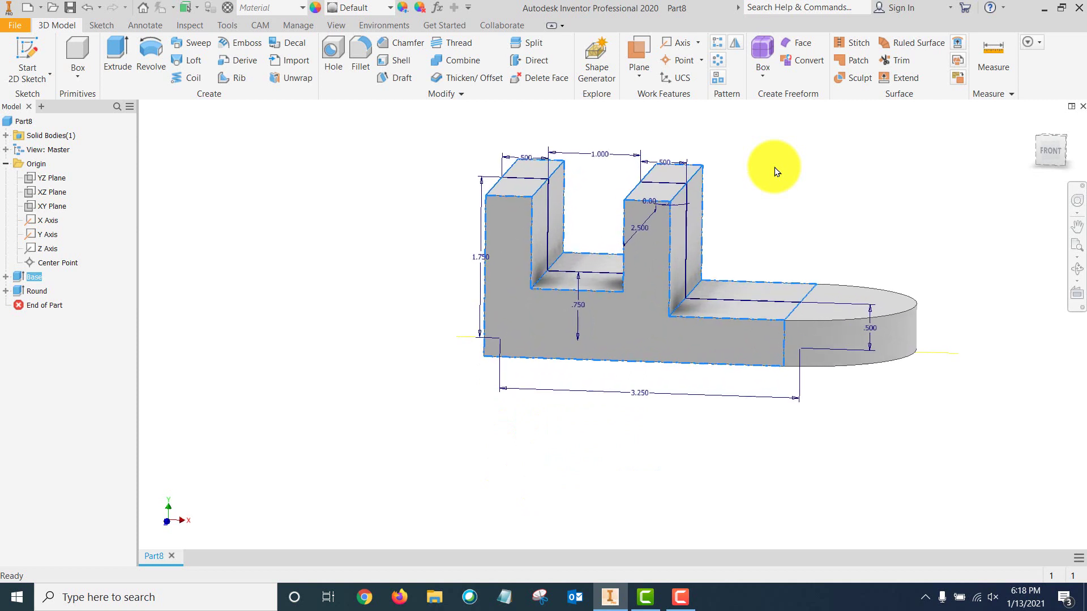
Step: Change the base length from 3.250 to 3.000 and the 2.500 dimension to 2.000, then rebuild
double_click(641, 398)
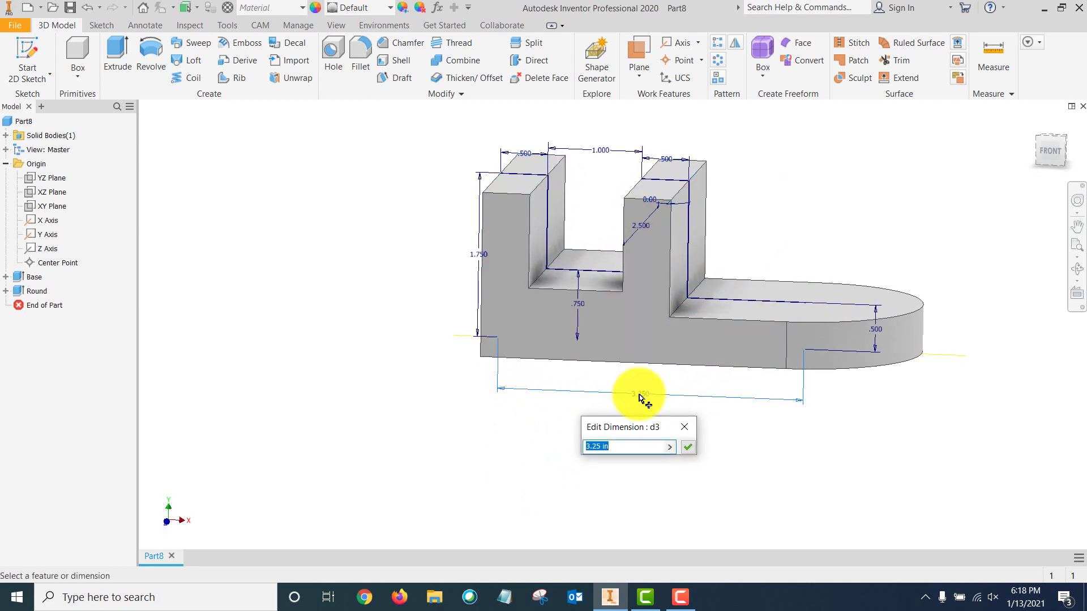
text(3.0)
key(Return)
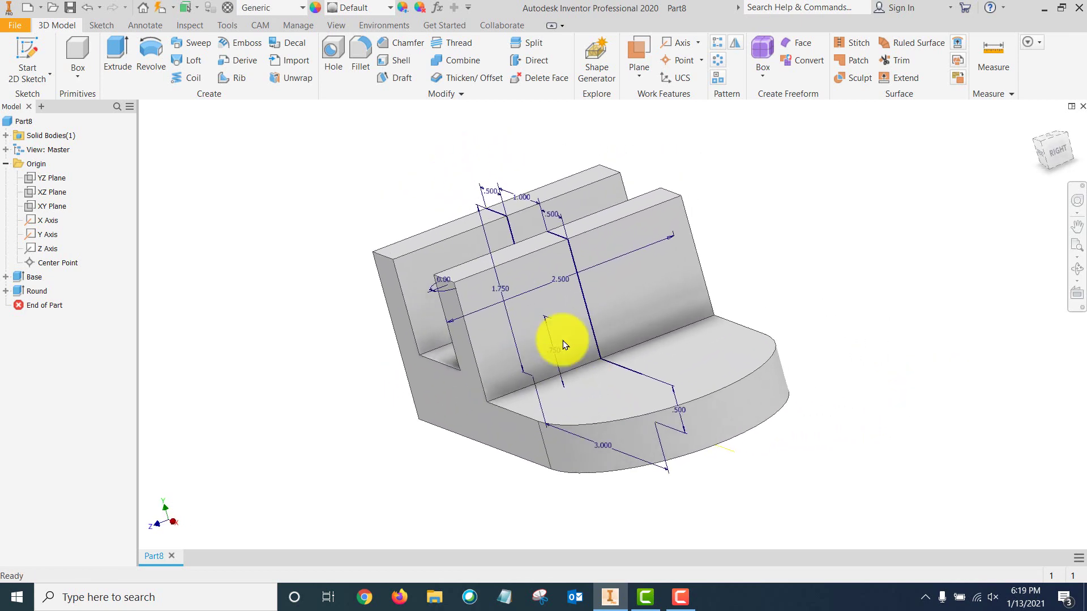
click(565, 278)
text(2)
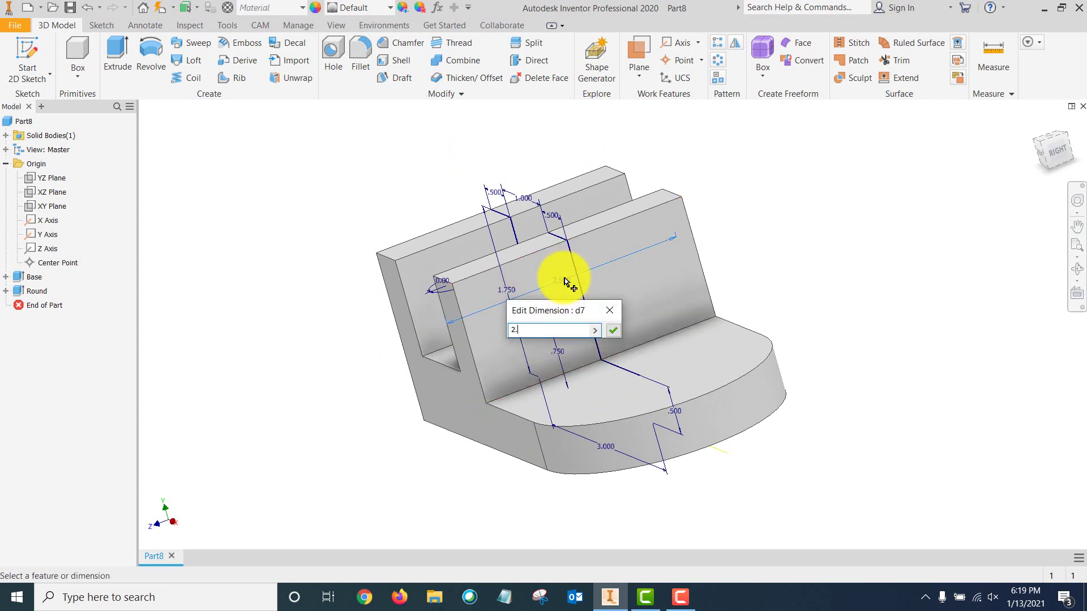
key(Return)
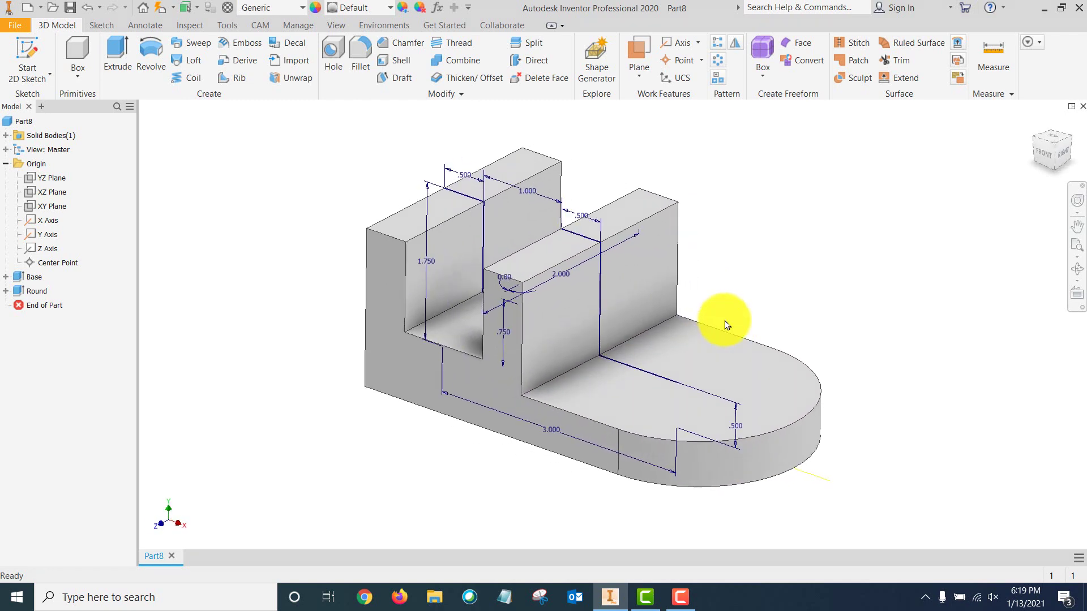
click(161, 7)
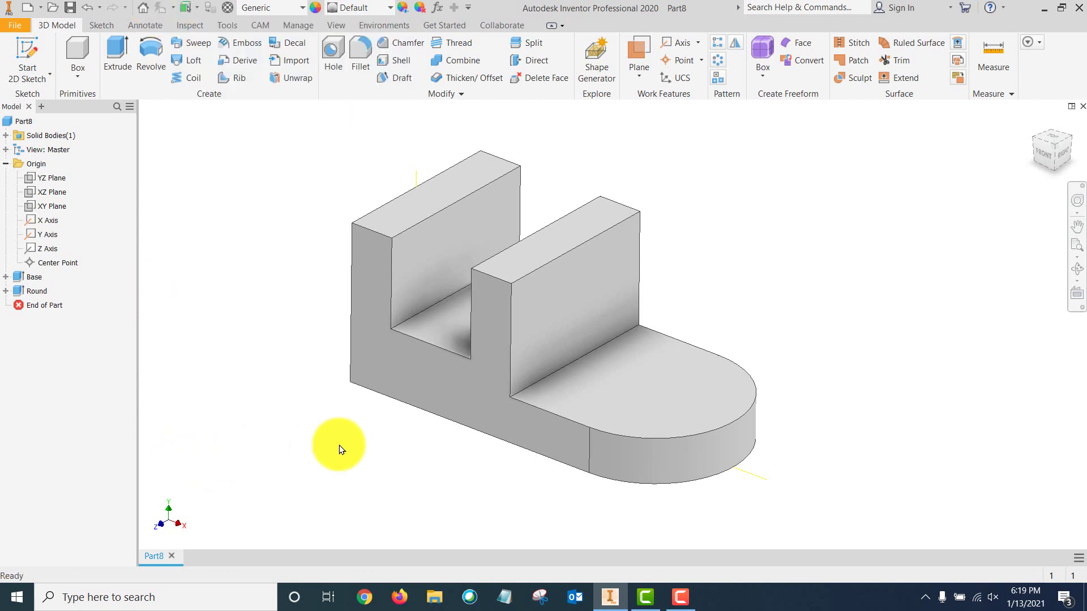
click(651, 402)
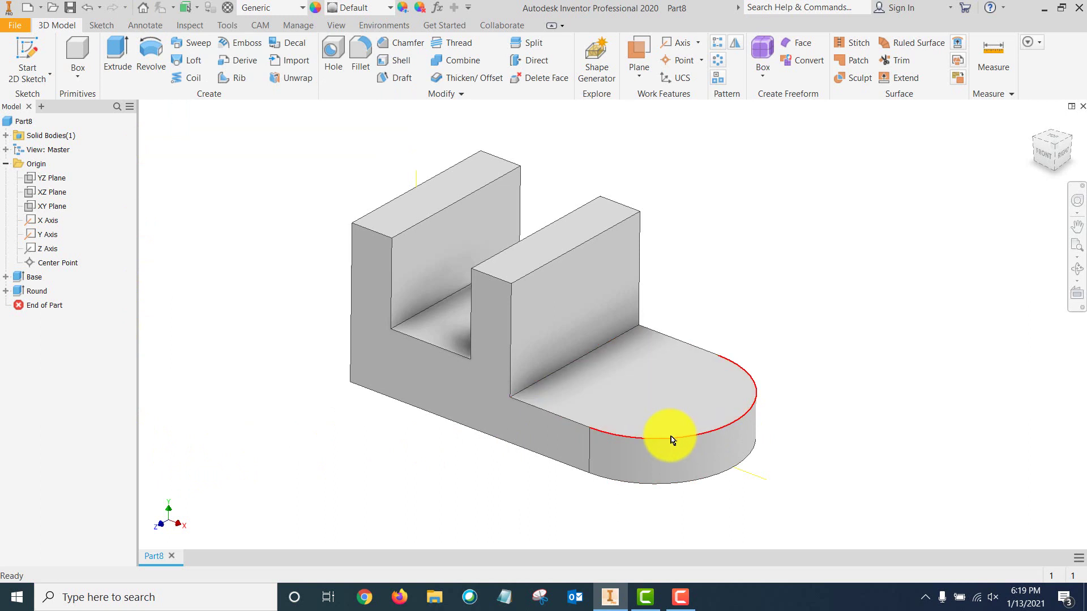
mouse_move(672, 441)
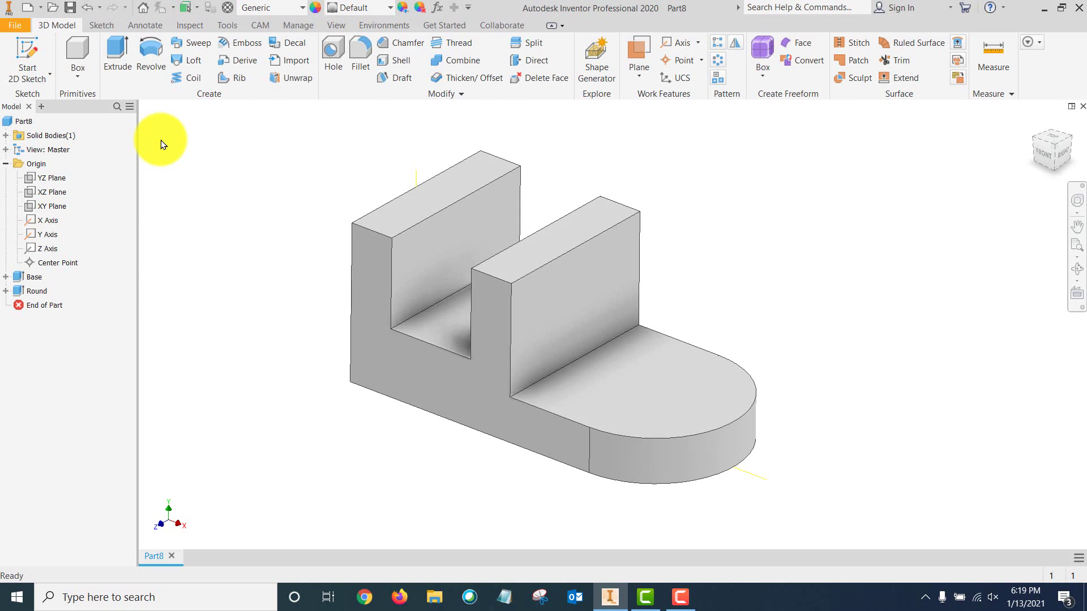
Step: Cut a .75 in hole into the rounded end's top face, concentric with its arc edge
click(340, 45)
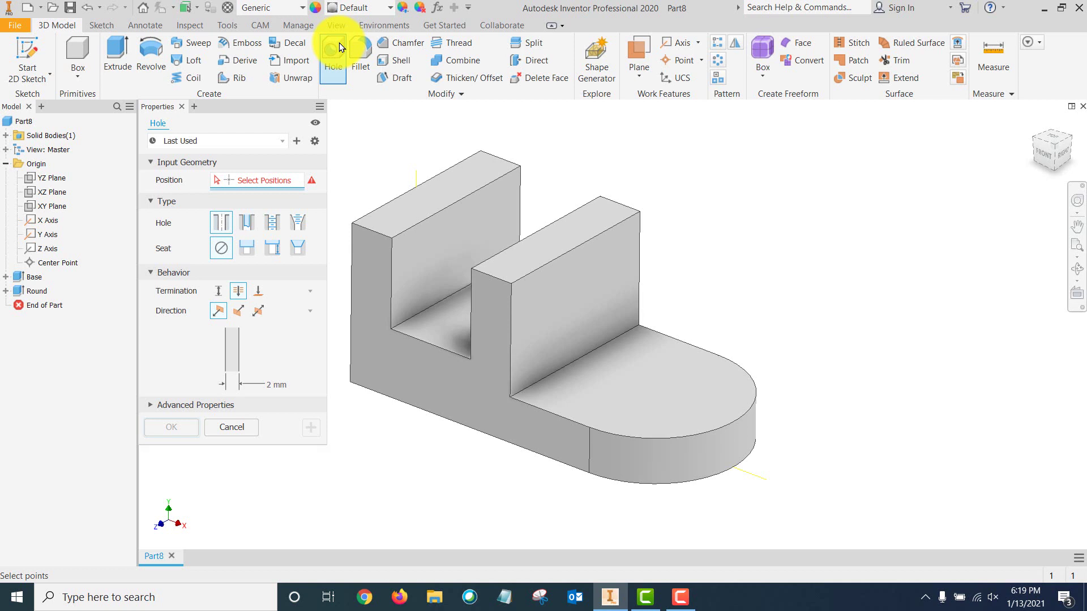
click(272, 383)
text(.75)
key(Return)
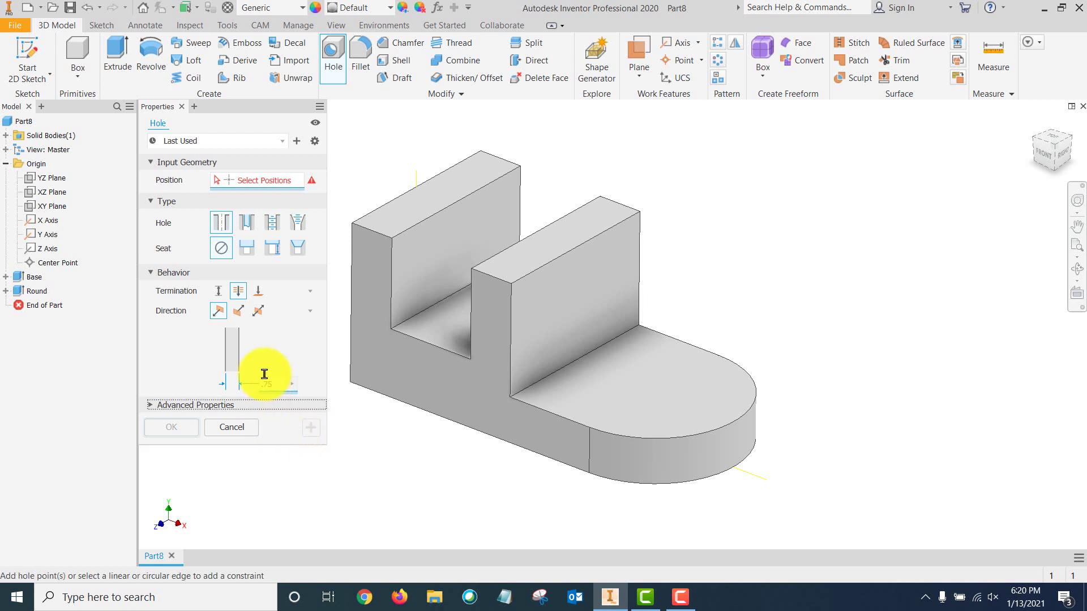
click(260, 180)
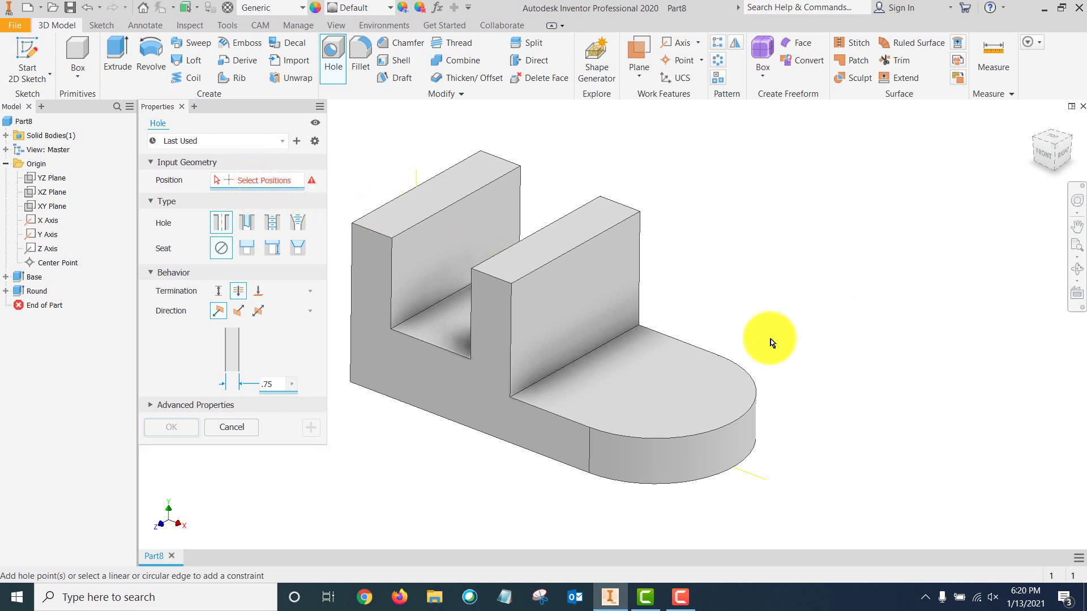
click(688, 387)
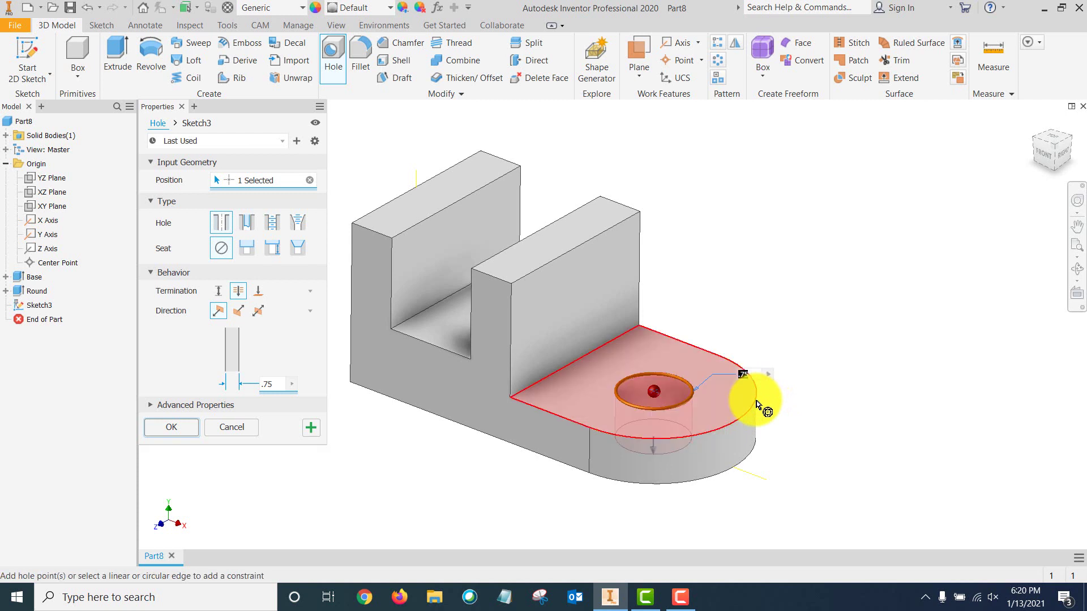
click(758, 403)
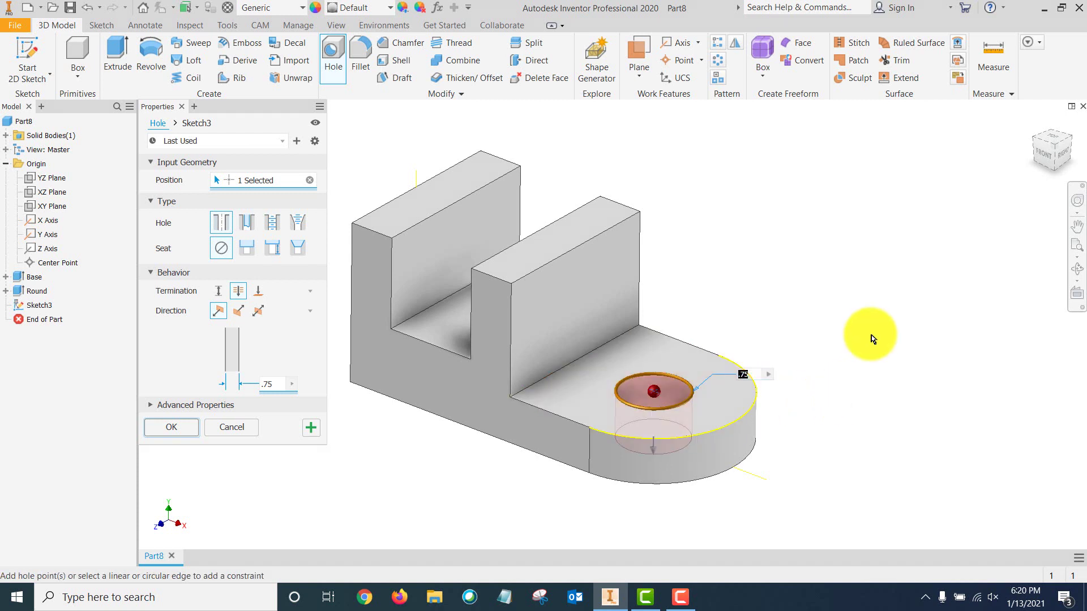
click(184, 434)
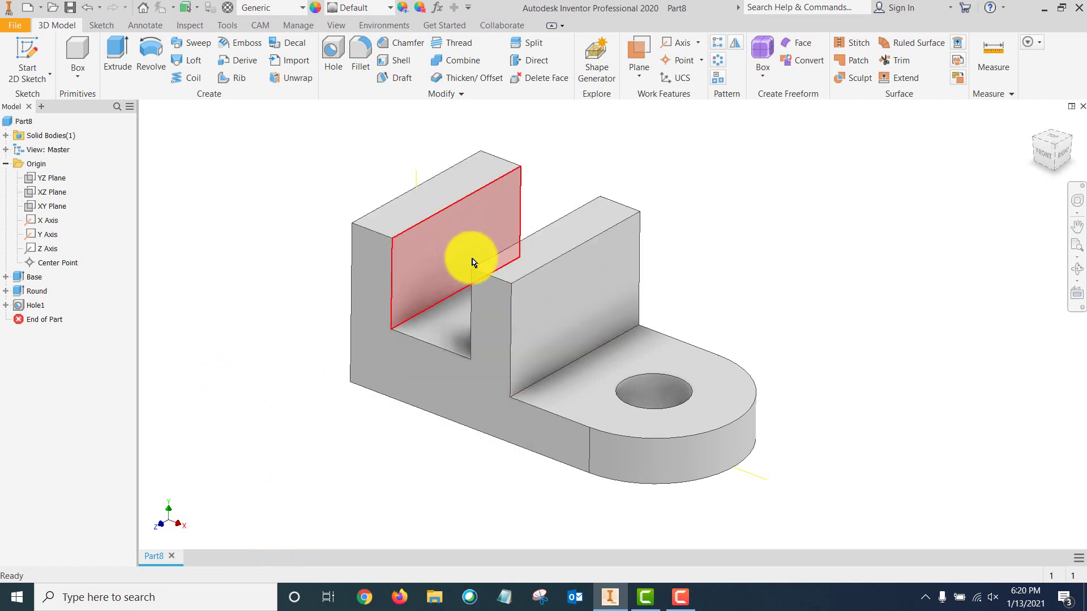
Step: Sketch a two-point 1 x .75 rectangle from the top edge of the right upright's front face
click(27, 45)
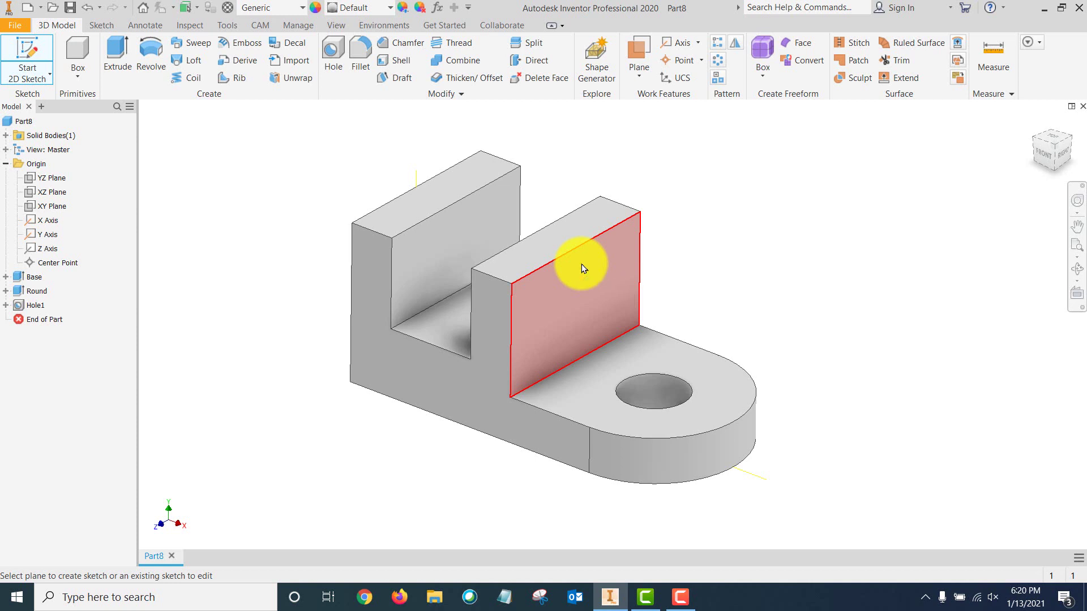
click(583, 265)
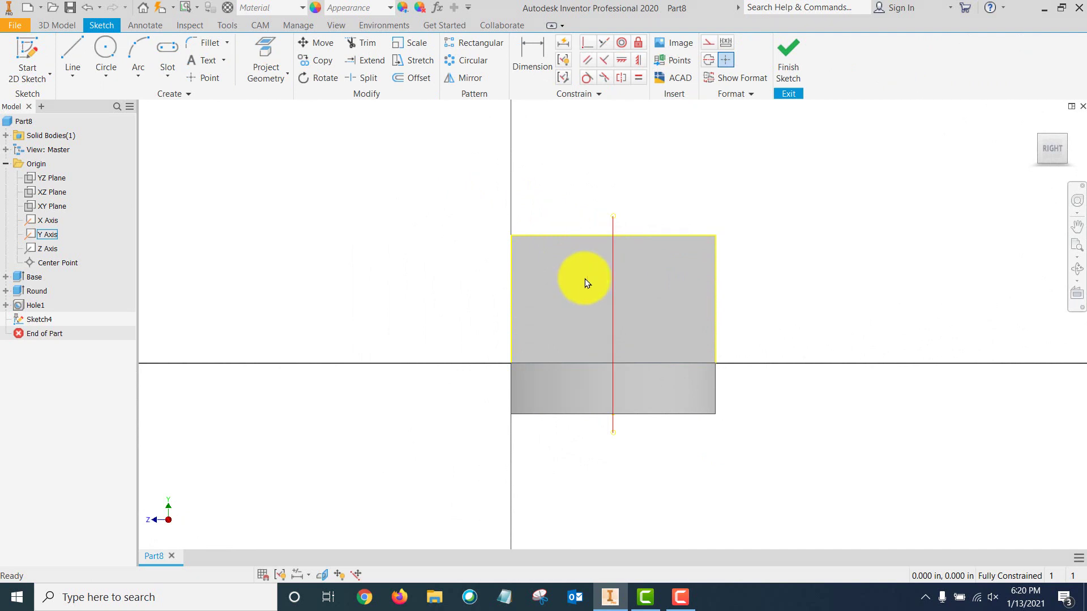
click(168, 76)
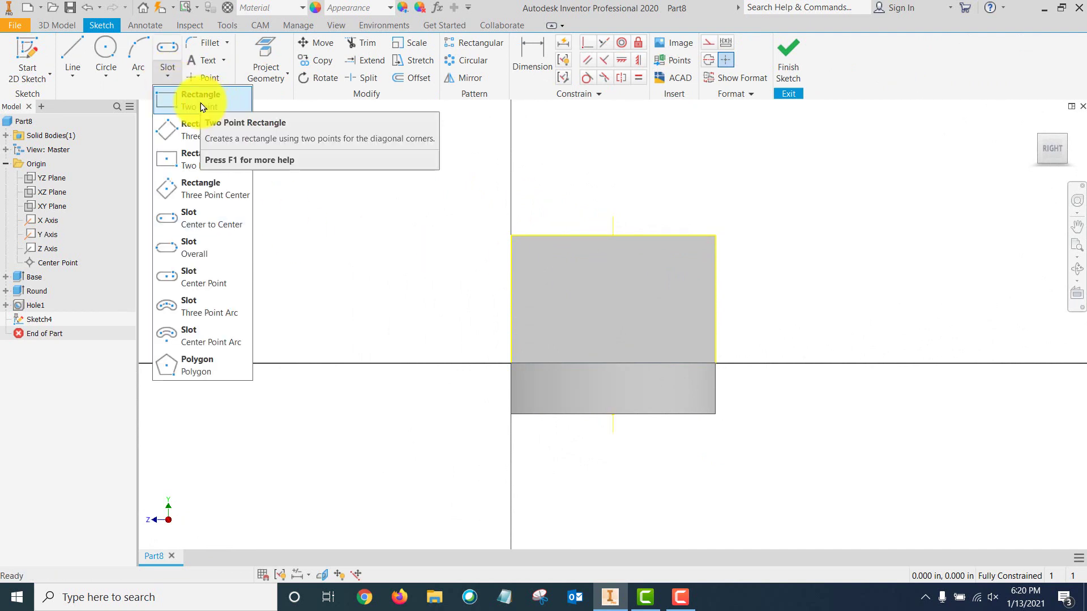
click(202, 101)
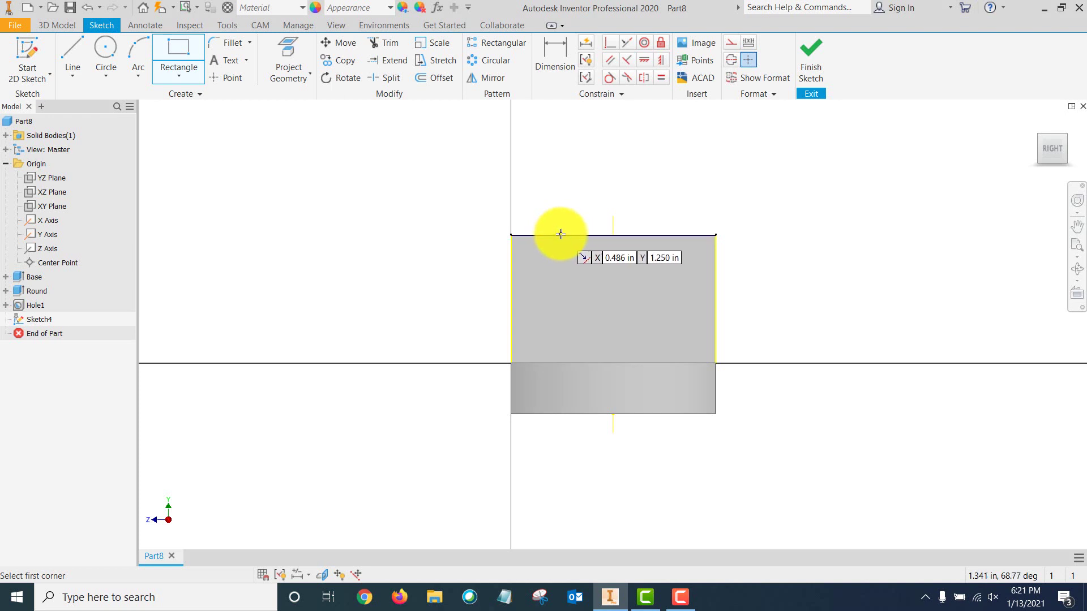
click(560, 233)
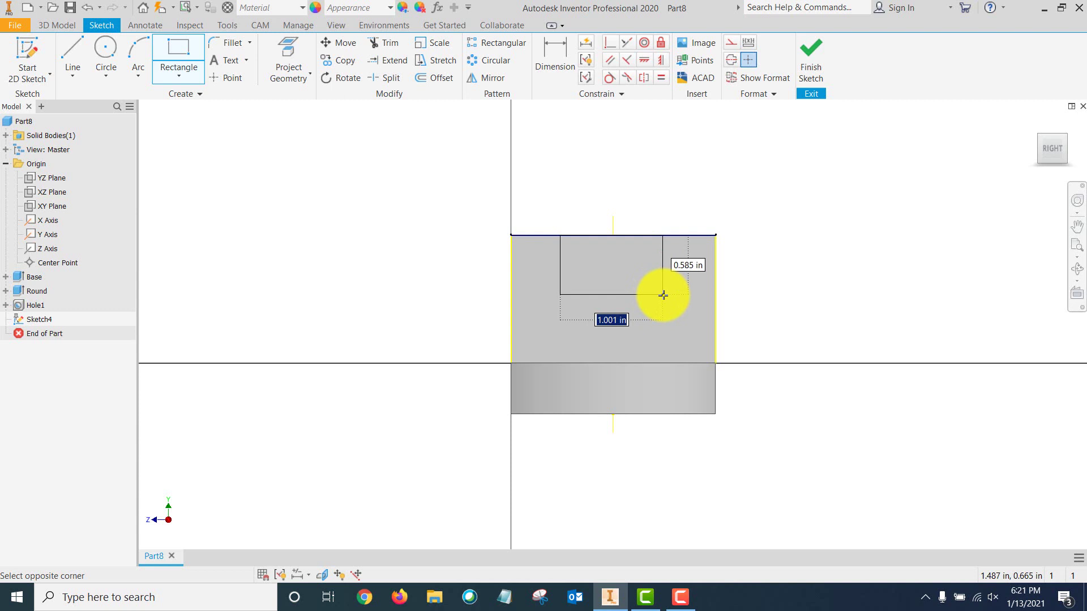
text(1)
key(Tab)
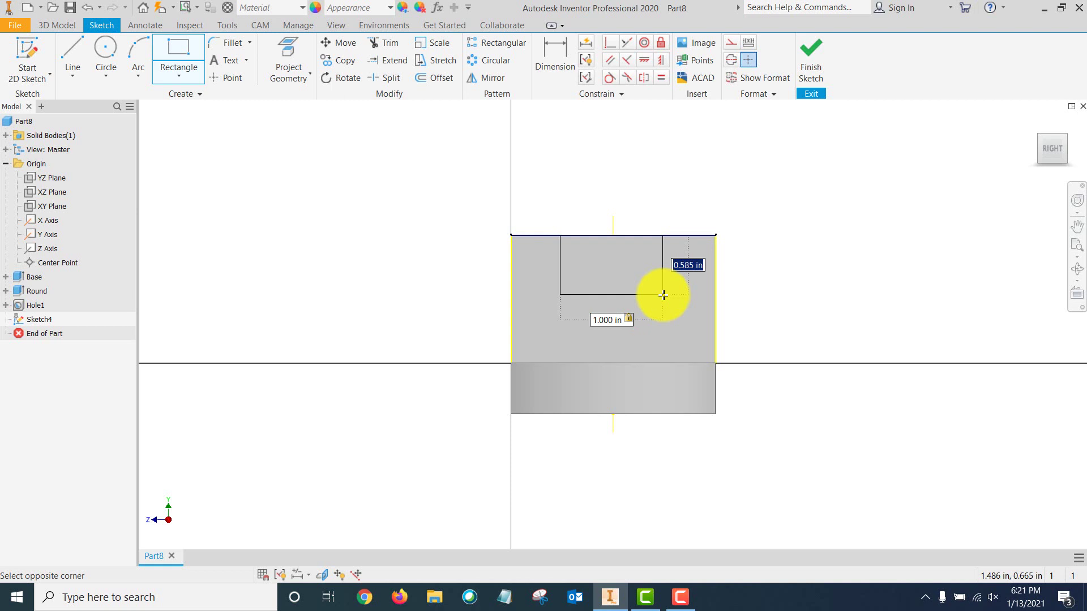
text(.75)
key(Return)
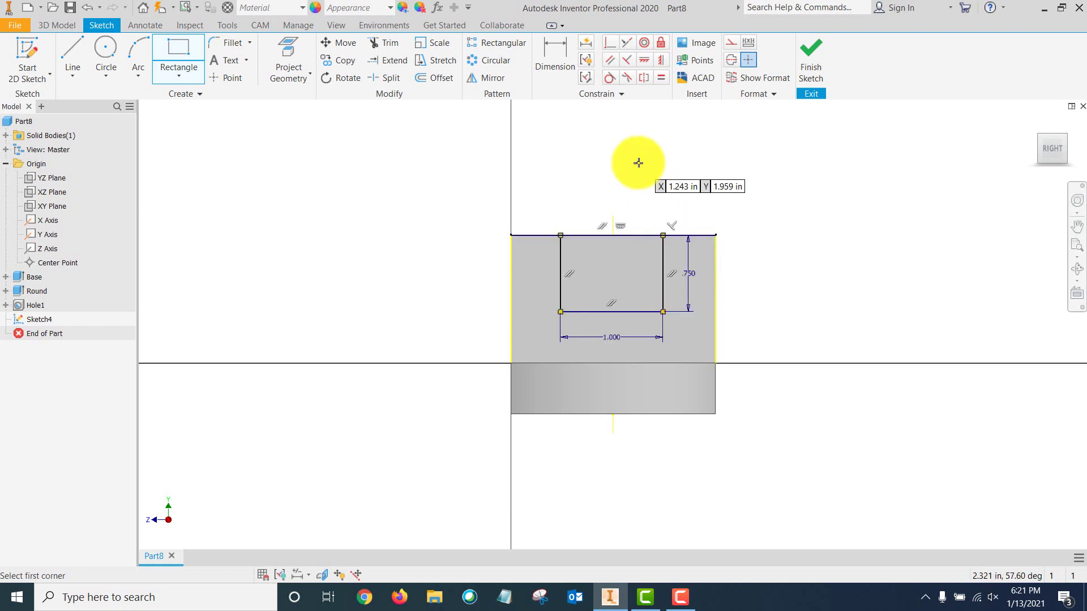
Step: Dimension the rectangle .500 from the face's left edge
click(562, 56)
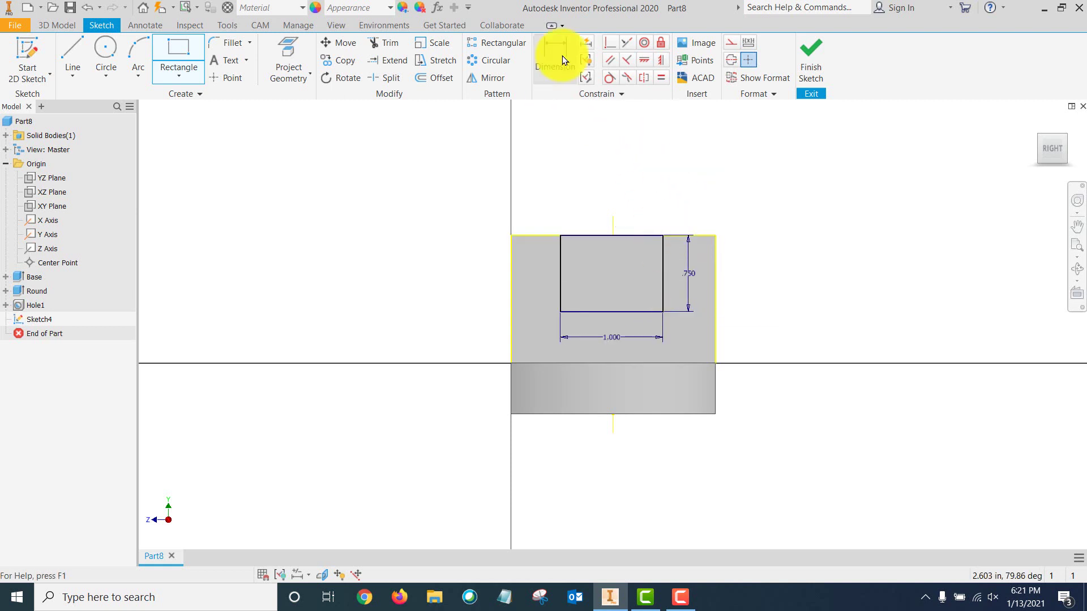
click(513, 265)
click(561, 272)
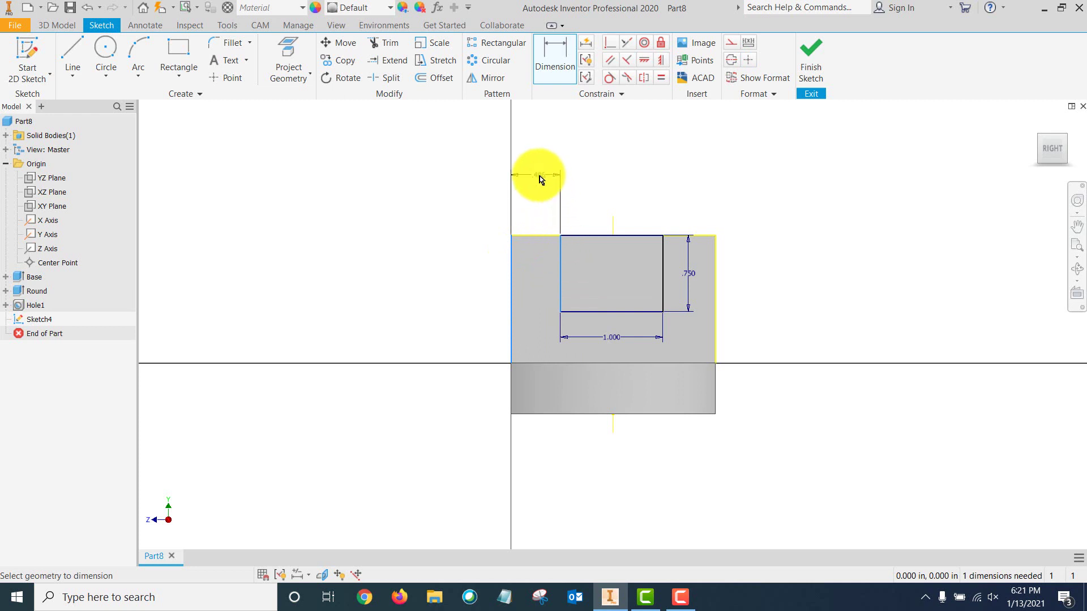
click(538, 179)
text(.)
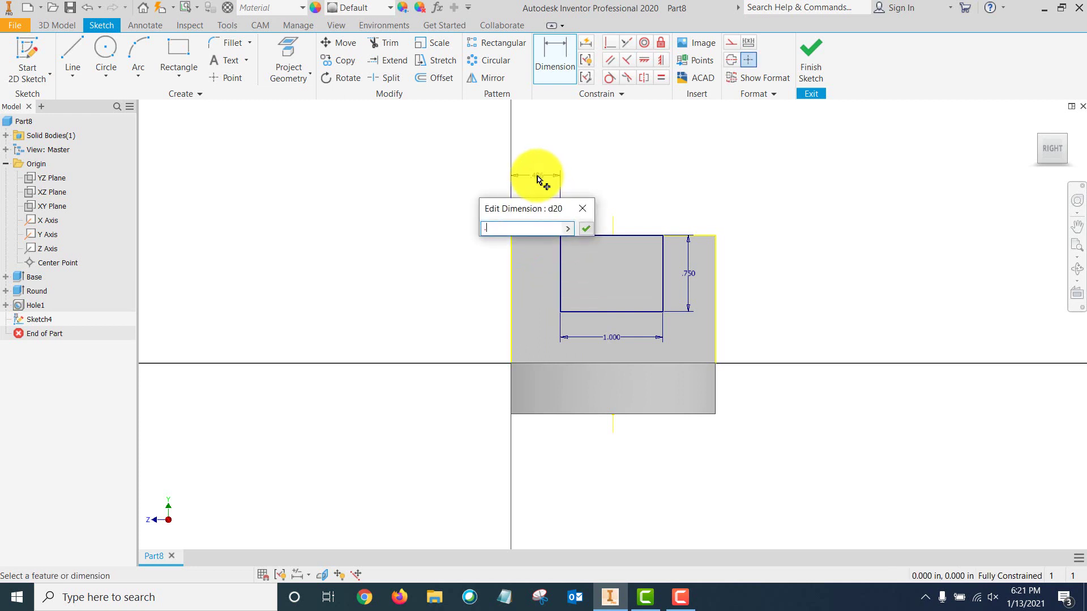
text(5)
key(Return)
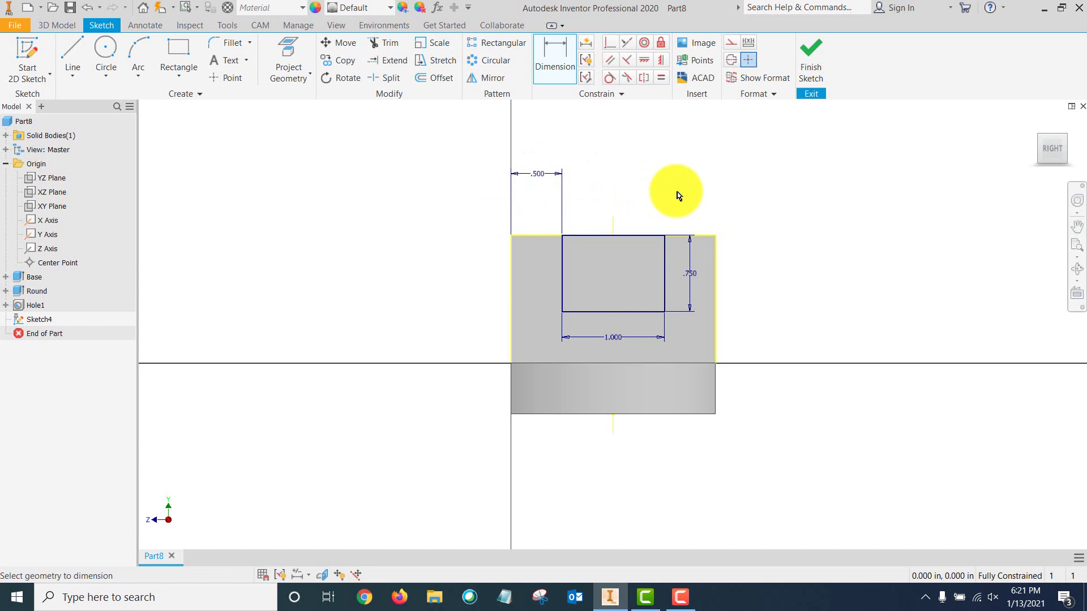
Step: Cut-extrude the 1.000 x .750 rectangle through all of the part, notching both uprights
click(810, 49)
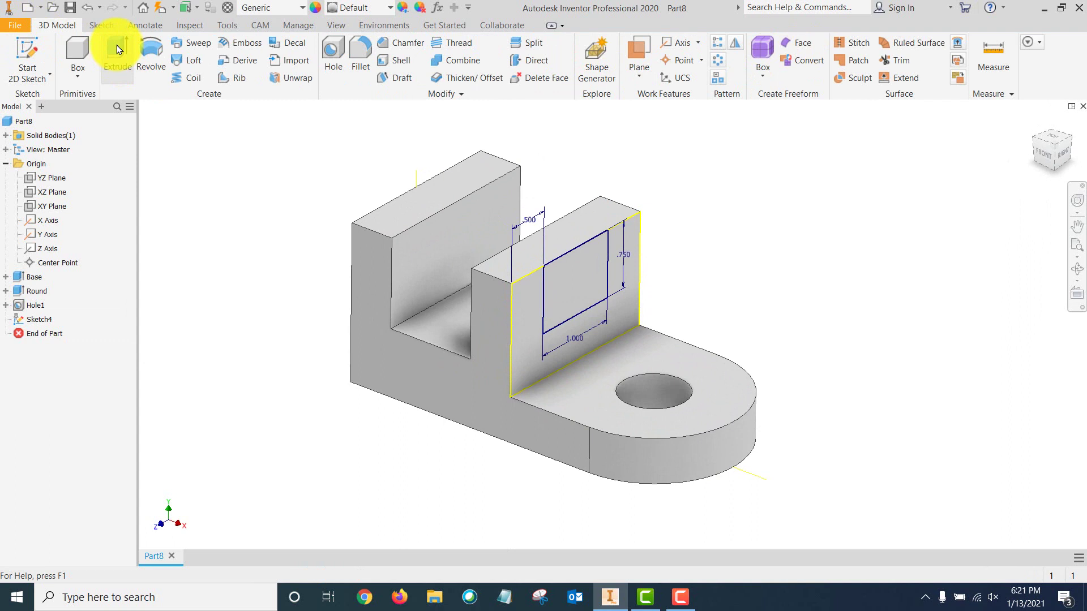
click(118, 49)
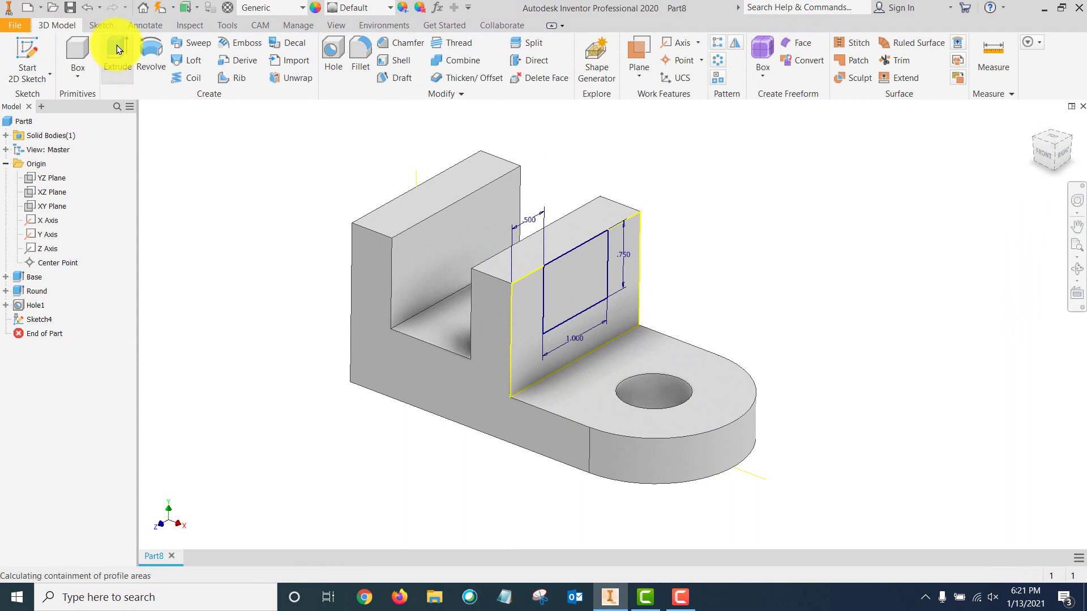
click(587, 266)
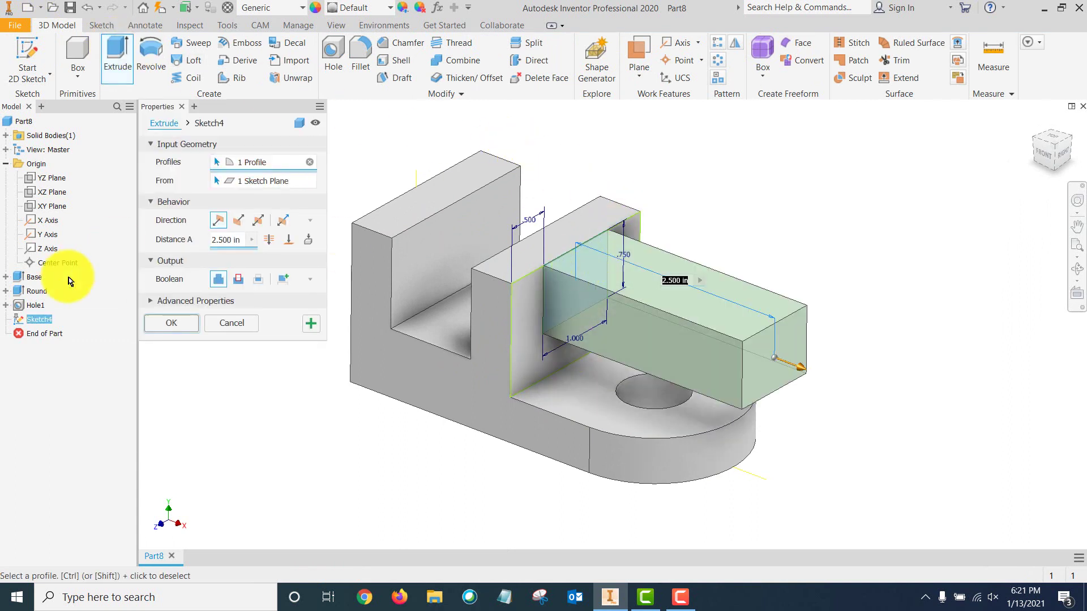
click(239, 279)
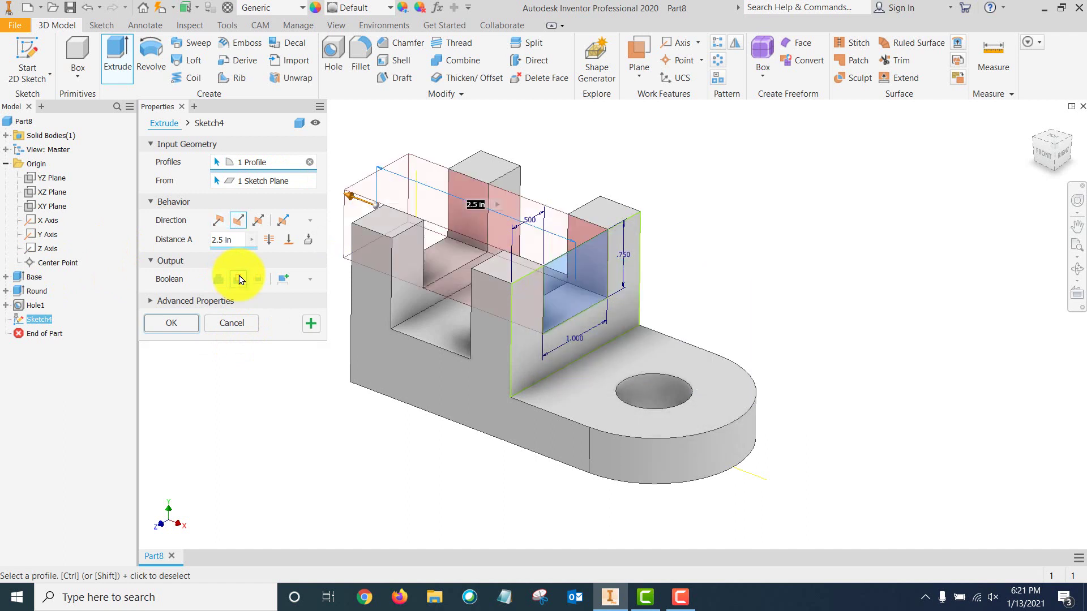
click(290, 240)
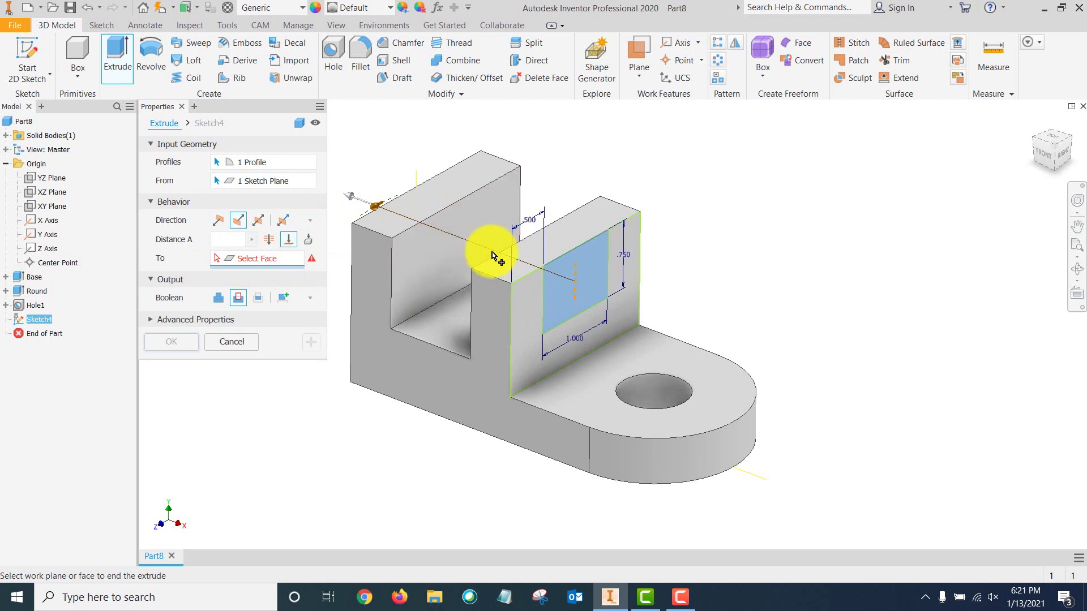
click(476, 222)
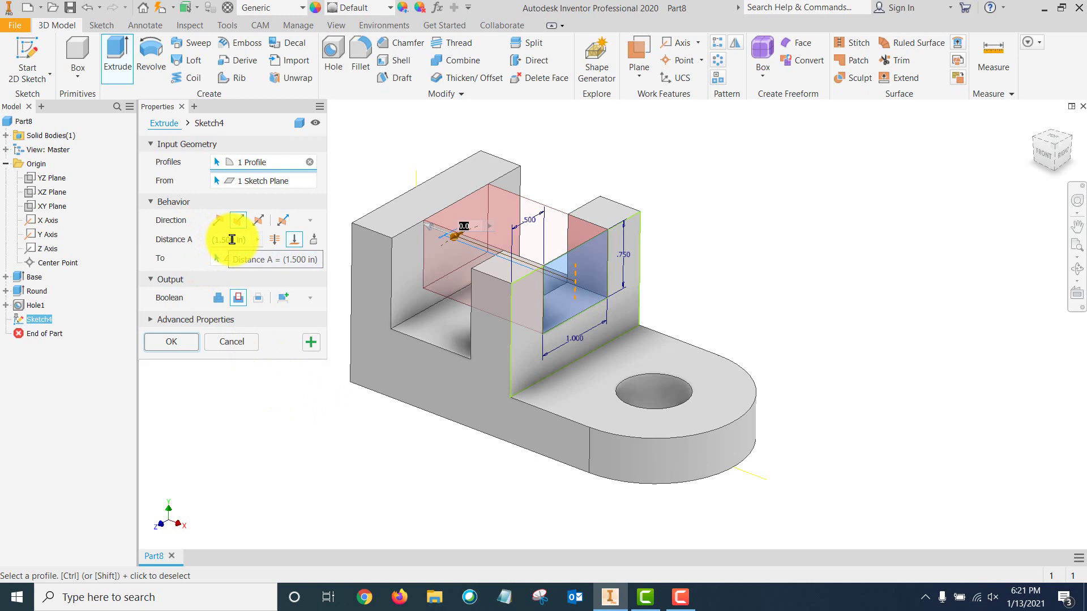
click(315, 237)
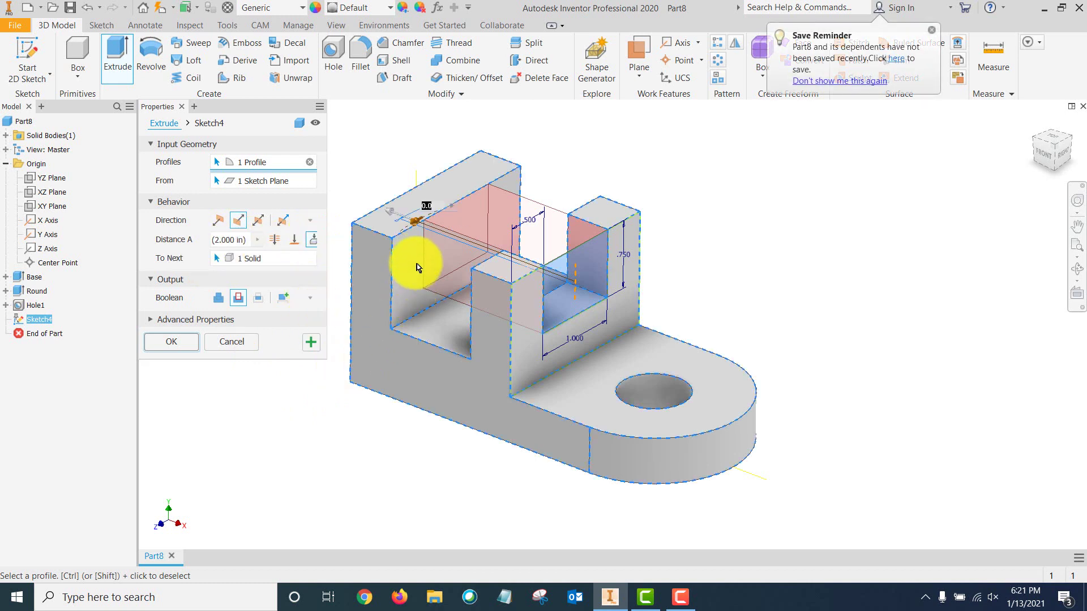
click(295, 240)
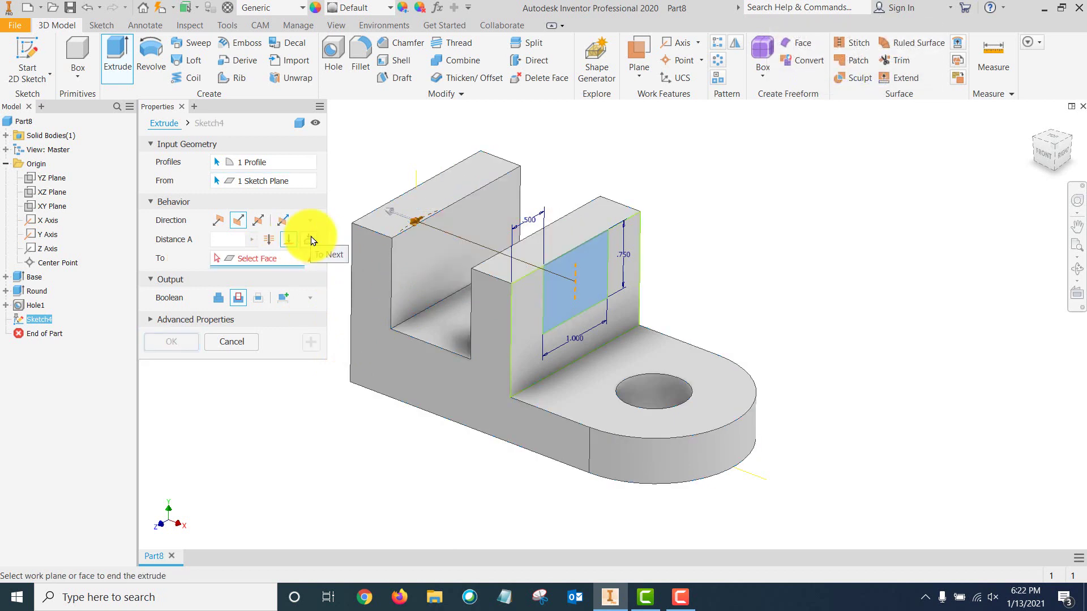
click(564, 223)
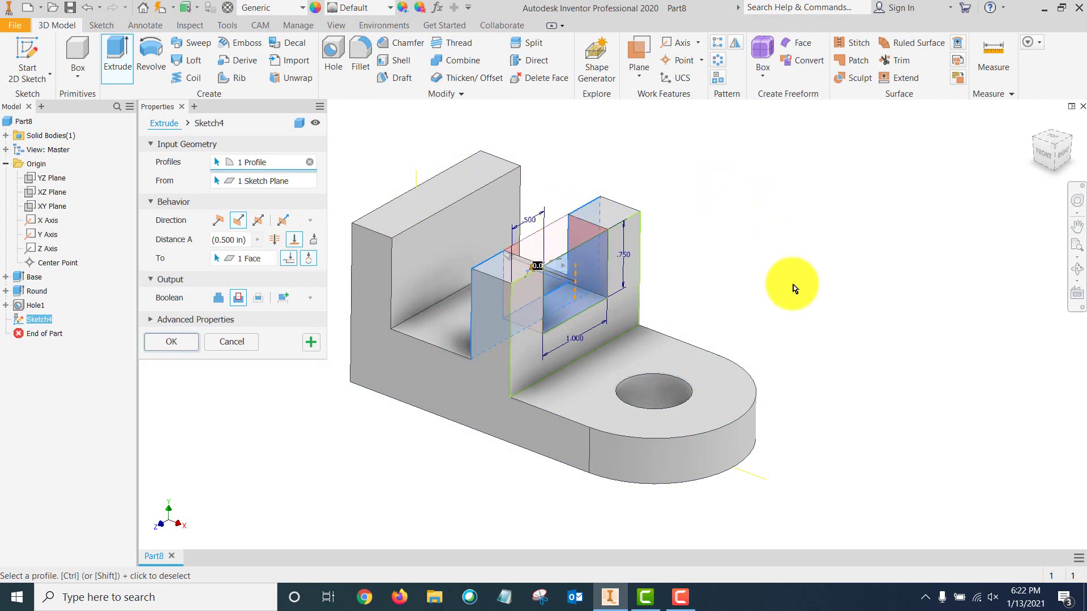
click(312, 239)
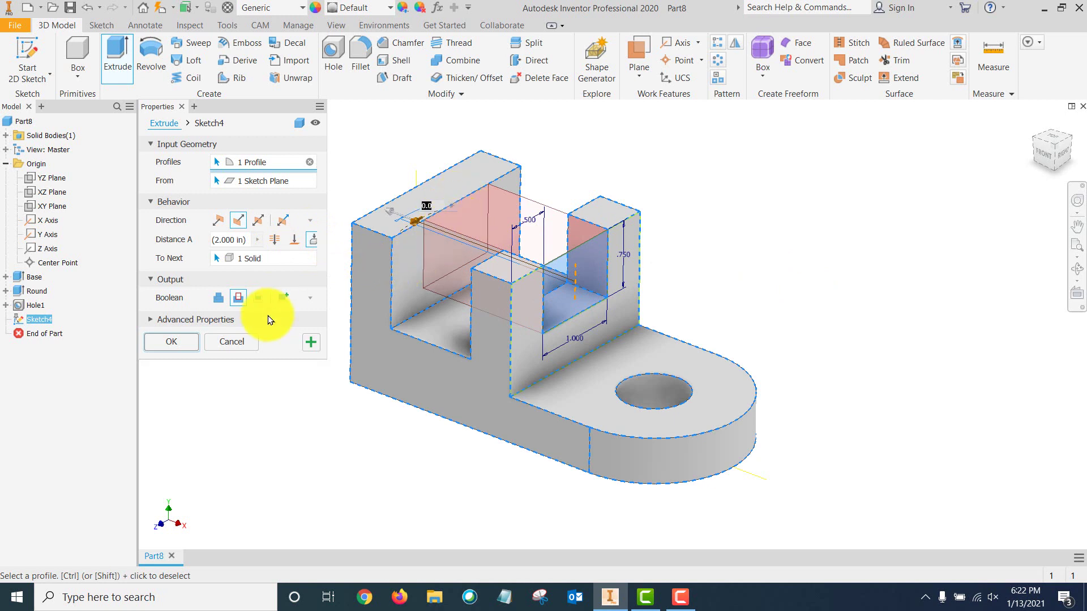
click(274, 239)
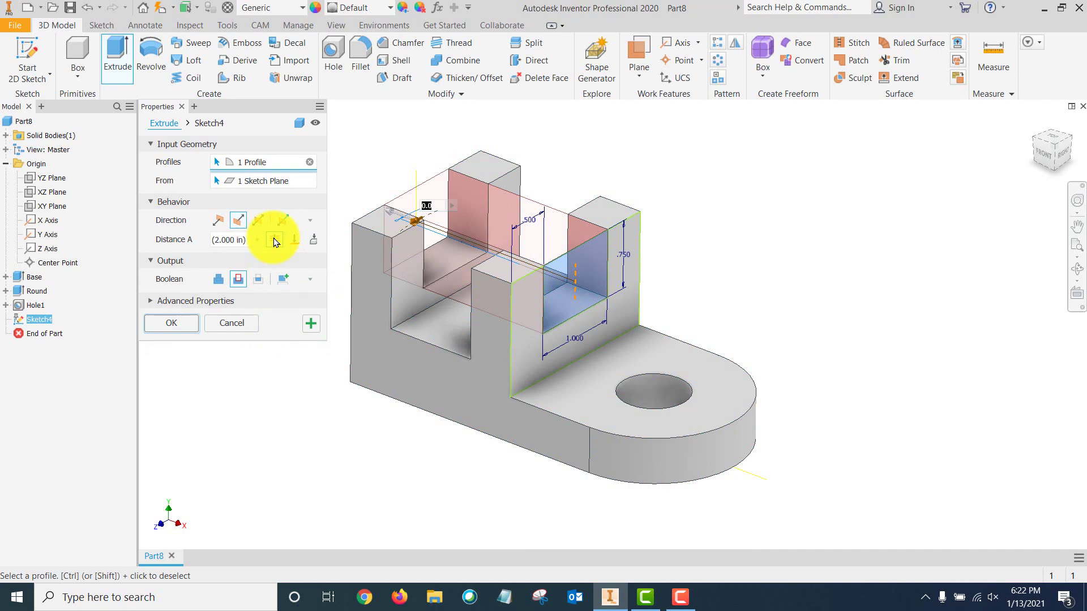
click(165, 326)
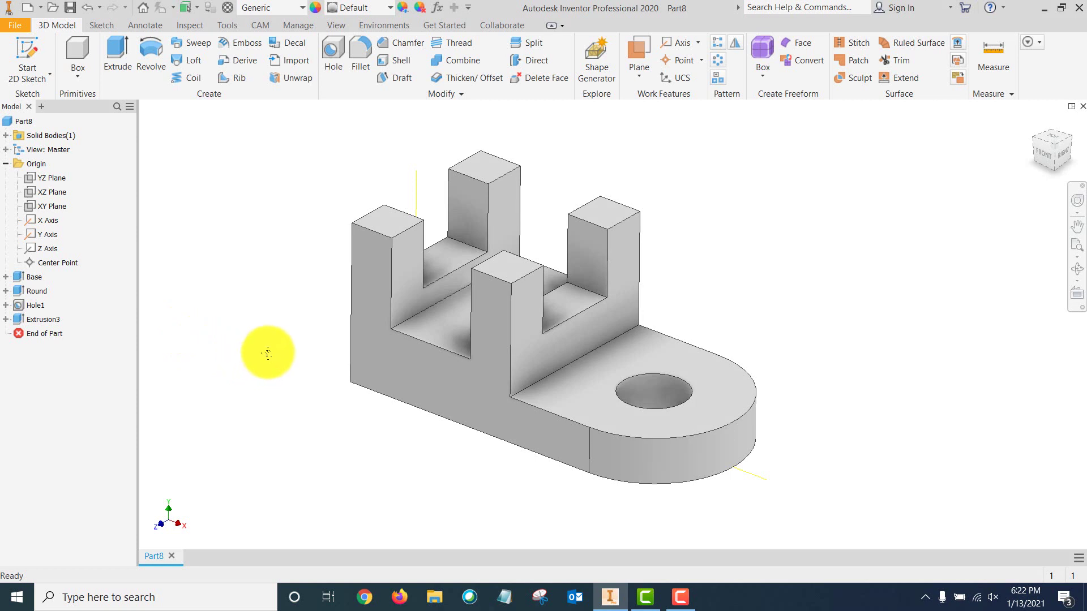
Step: Save the part as a 'Saddle Bracket' .ipt file, with the user's name as a prefix
middle_drag(264, 354, 312, 357)
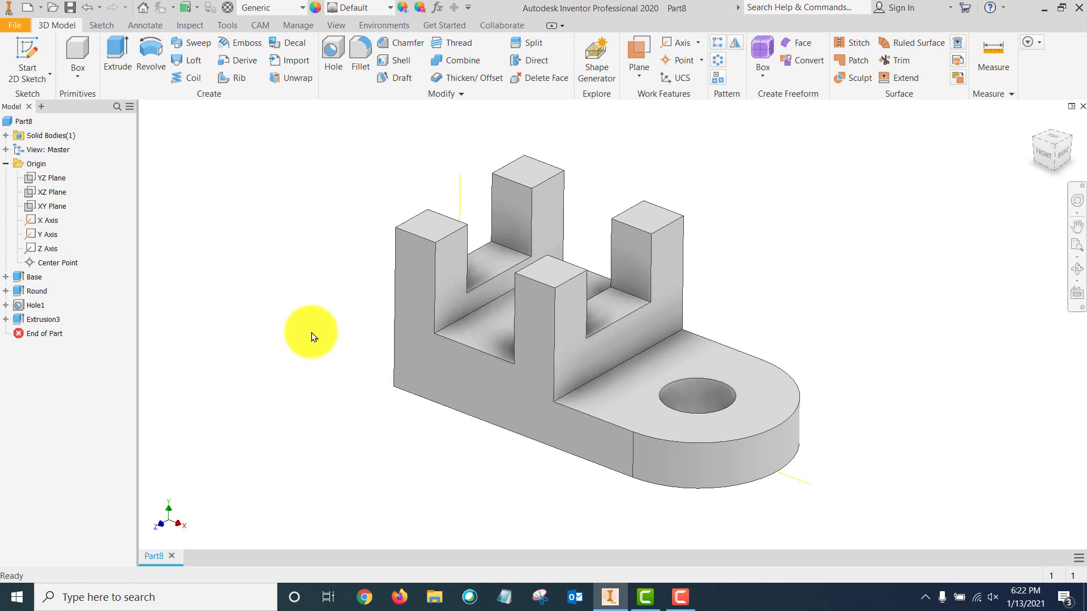
click(68, 9)
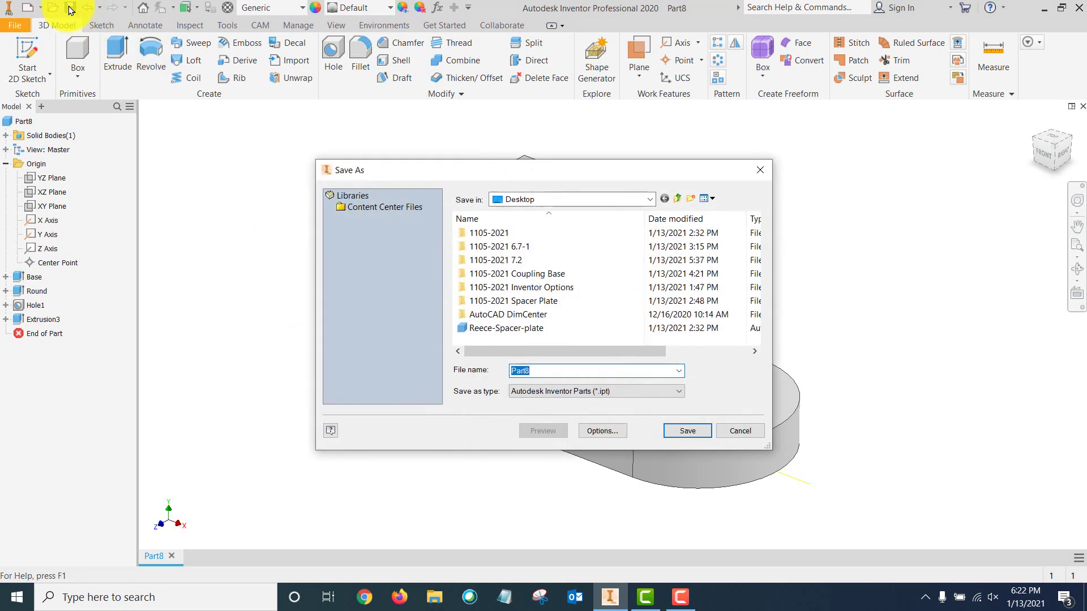
text(Reece)
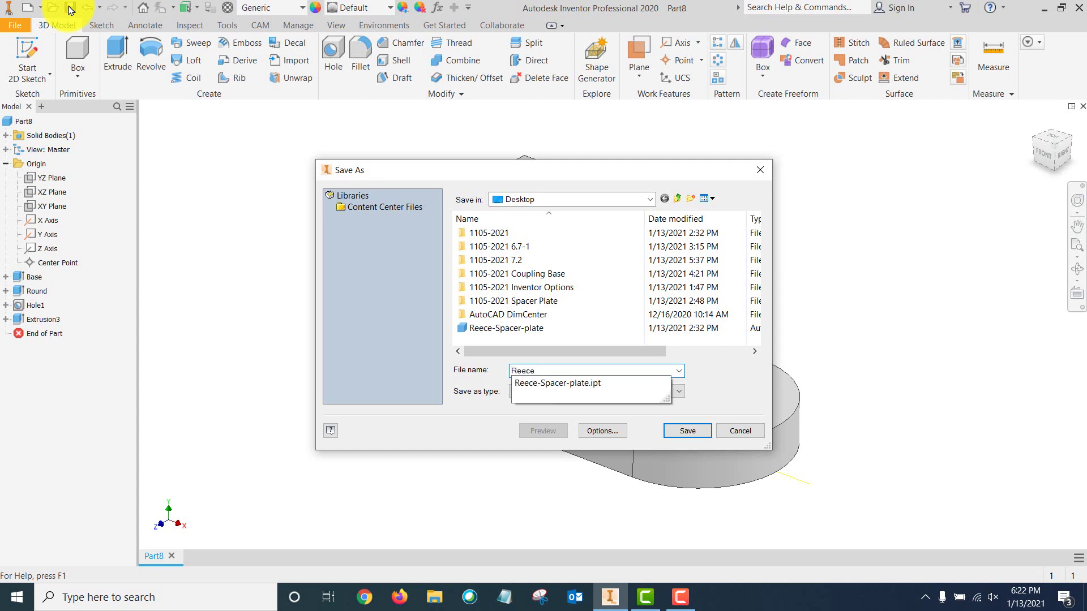
text(-Saddl)
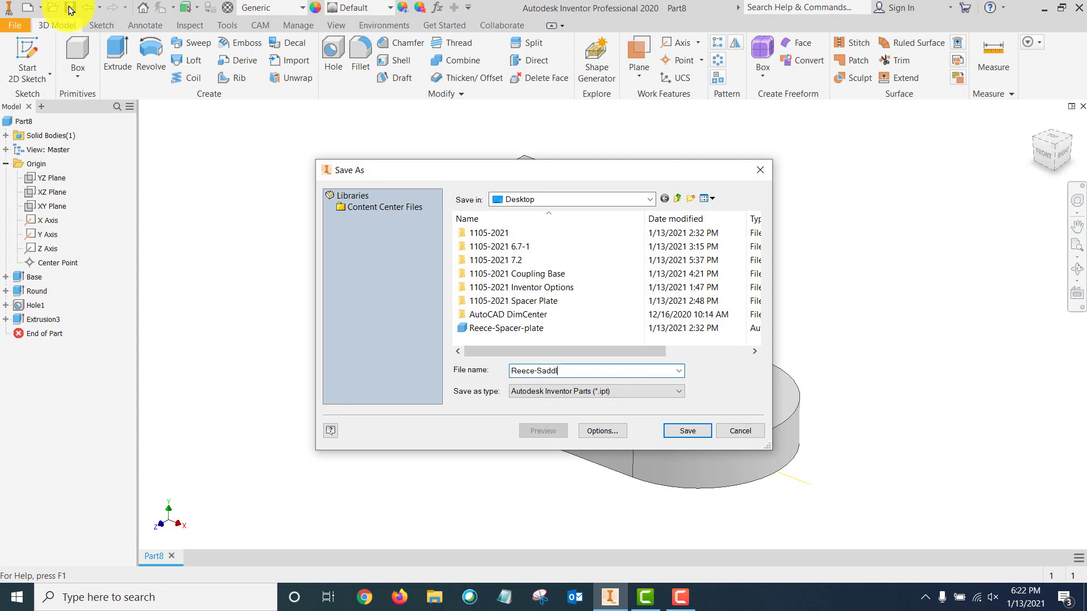
text(e Bracket)
key(Return)
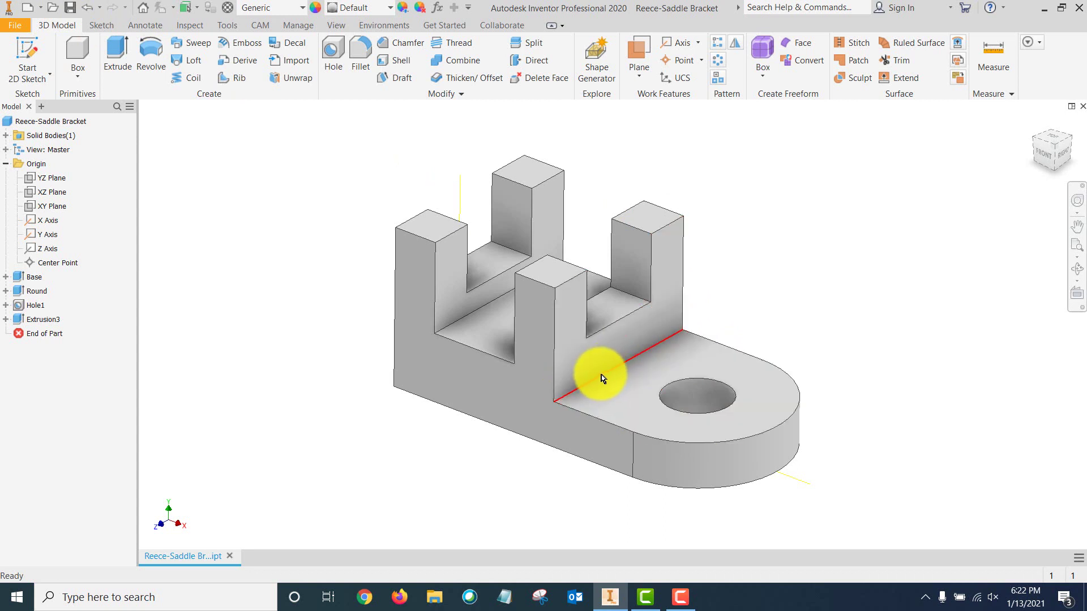
Step: Round the inside edge between the base step and the wall with a .25 fillet
click(358, 47)
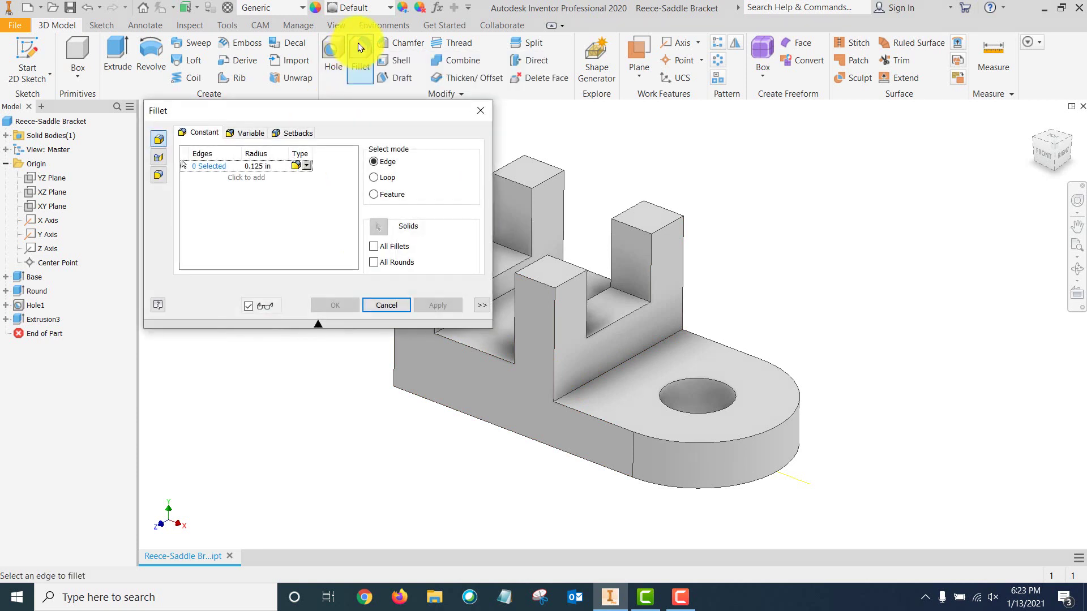
click(256, 166)
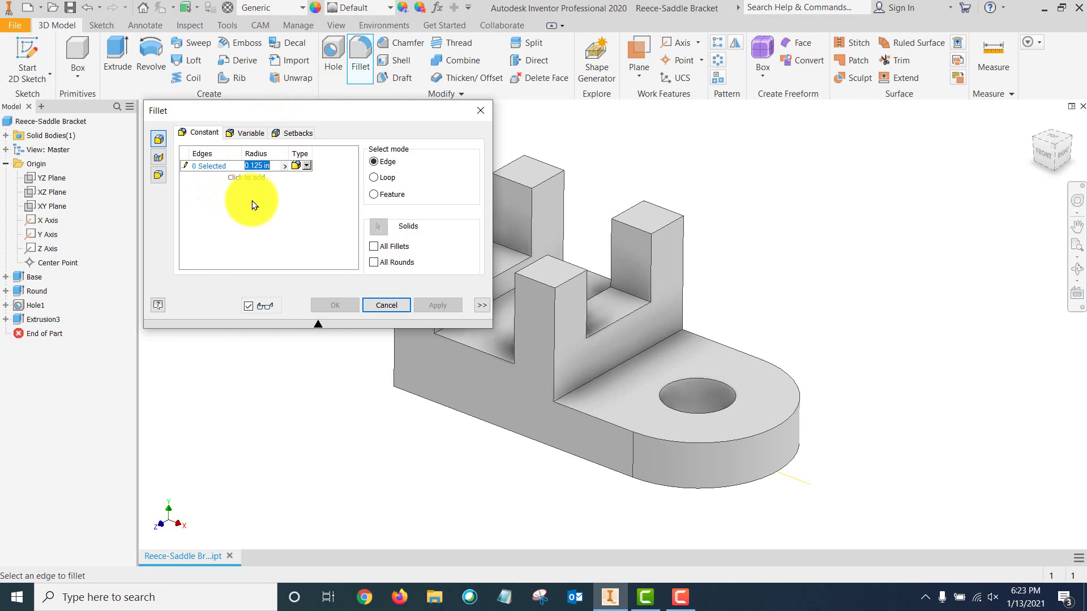
text(.25)
click(626, 369)
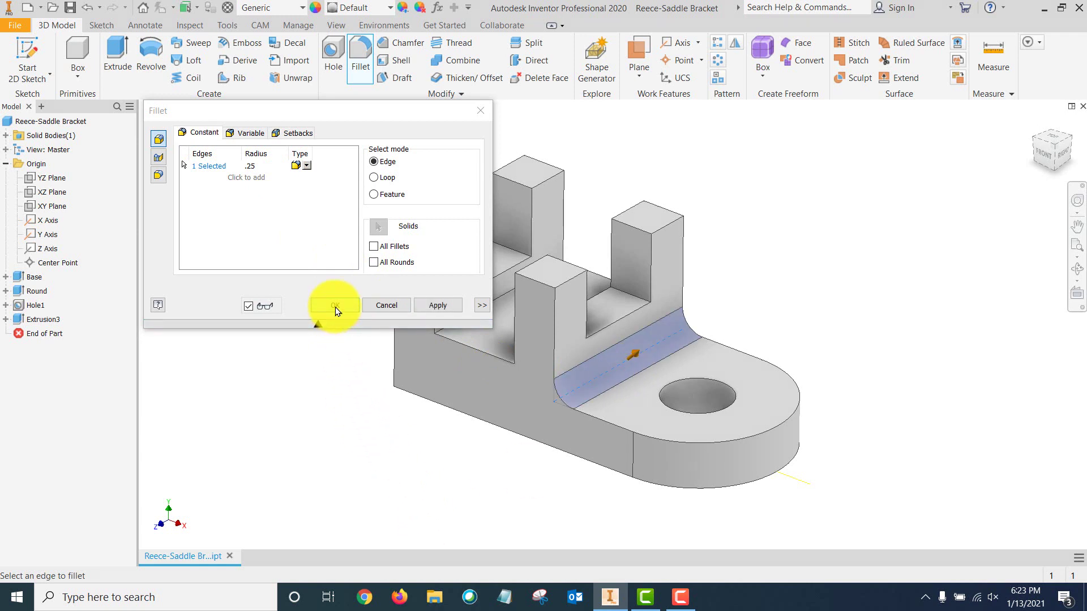
click(335, 307)
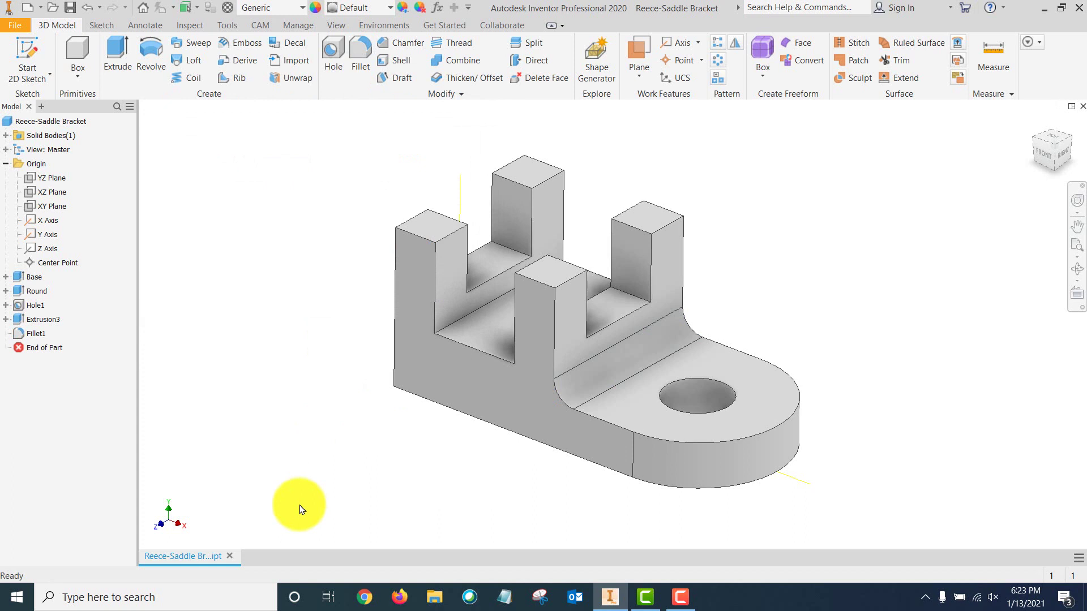
Step: Undo the fillet and reopen the Base feature's Sketch1 for editing
key(ctrl+z)
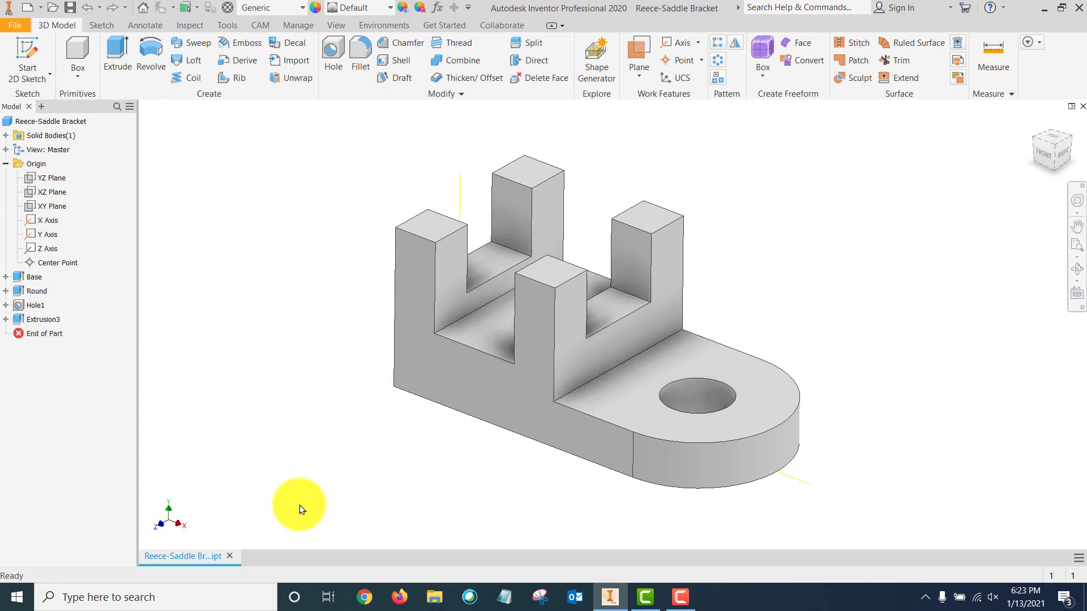
right_click(35, 277)
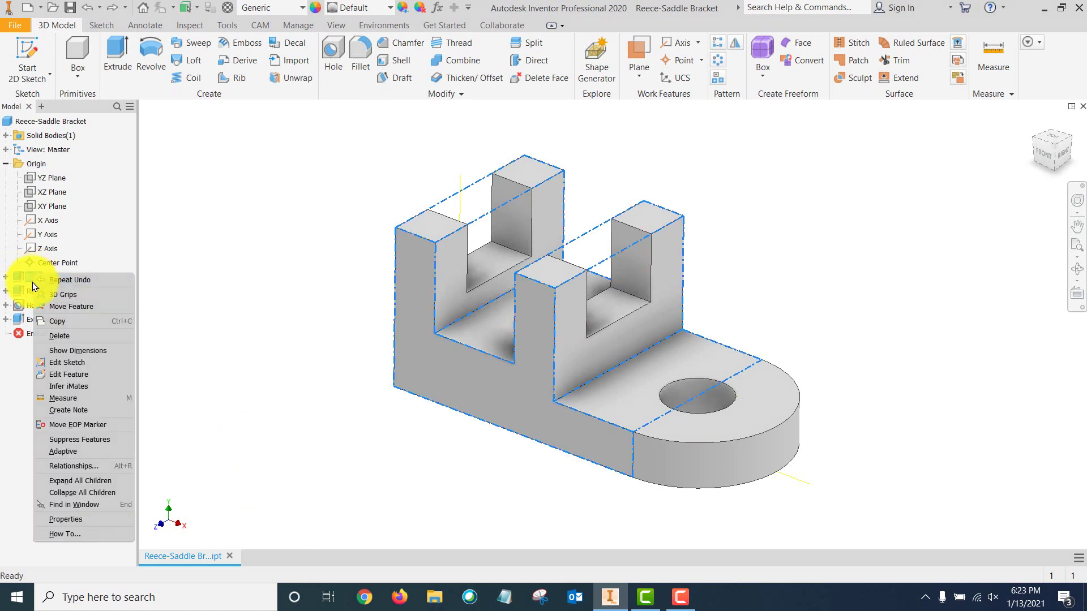
click(77, 360)
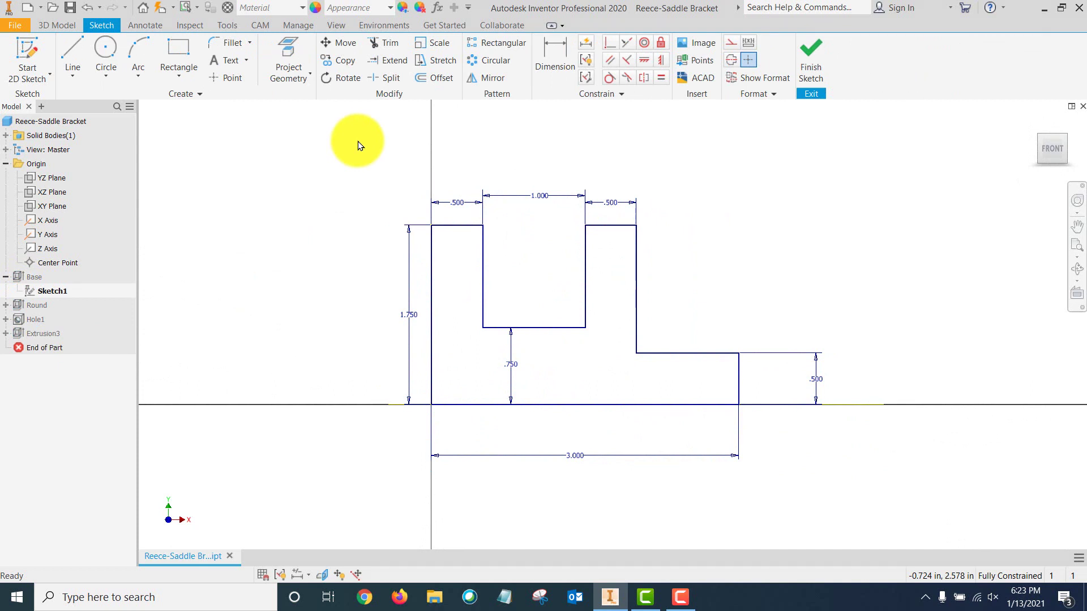
Step: Add a .25 sketch fillet between the step's horizontal and vertical lines, then finish the sketch
click(226, 43)
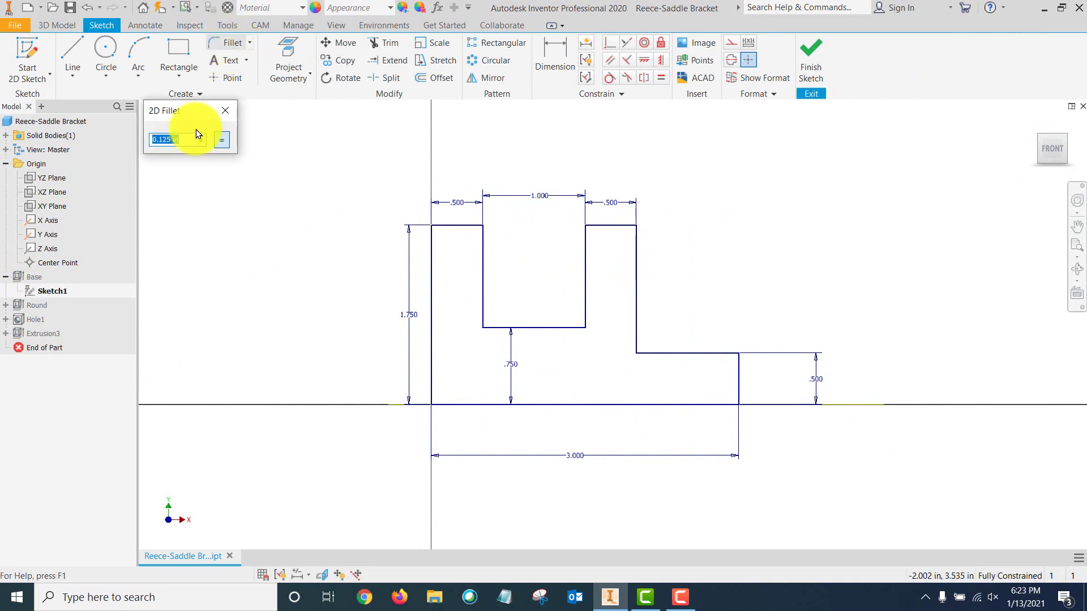
text(.25)
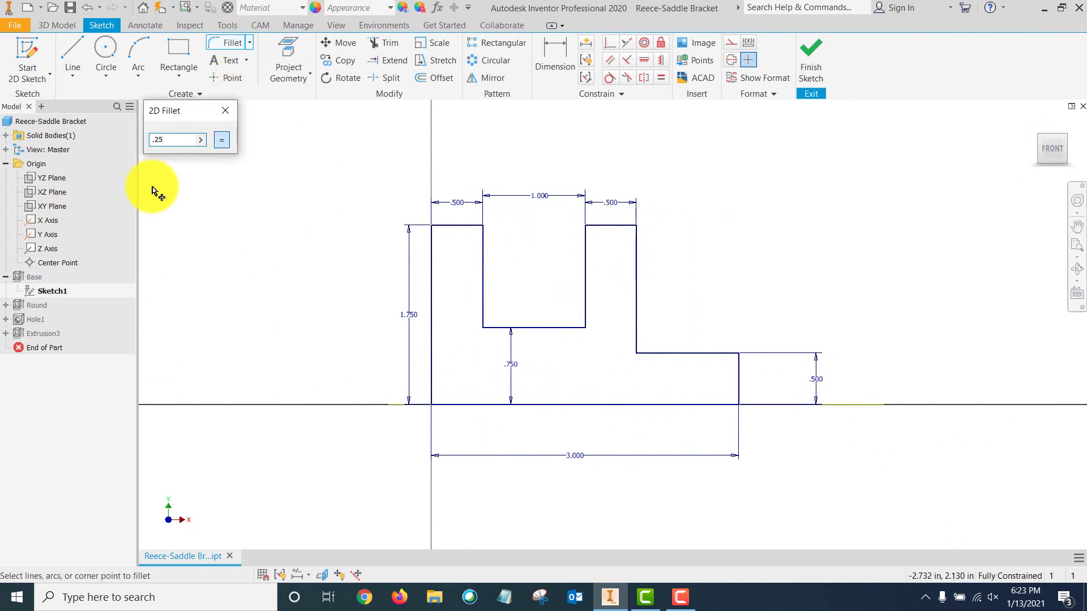
click(655, 356)
click(637, 334)
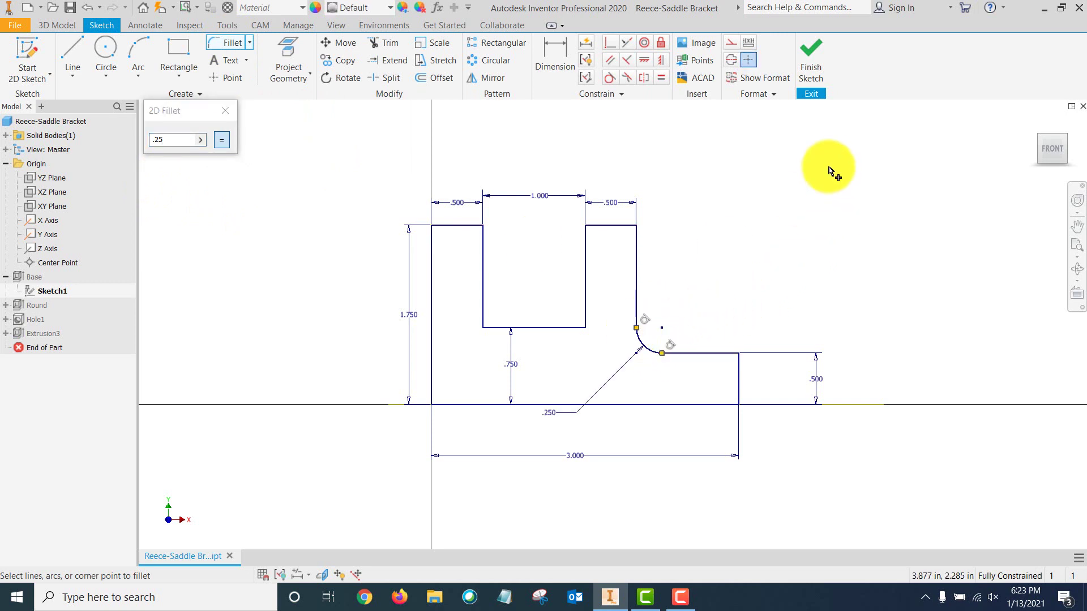
click(224, 111)
click(813, 56)
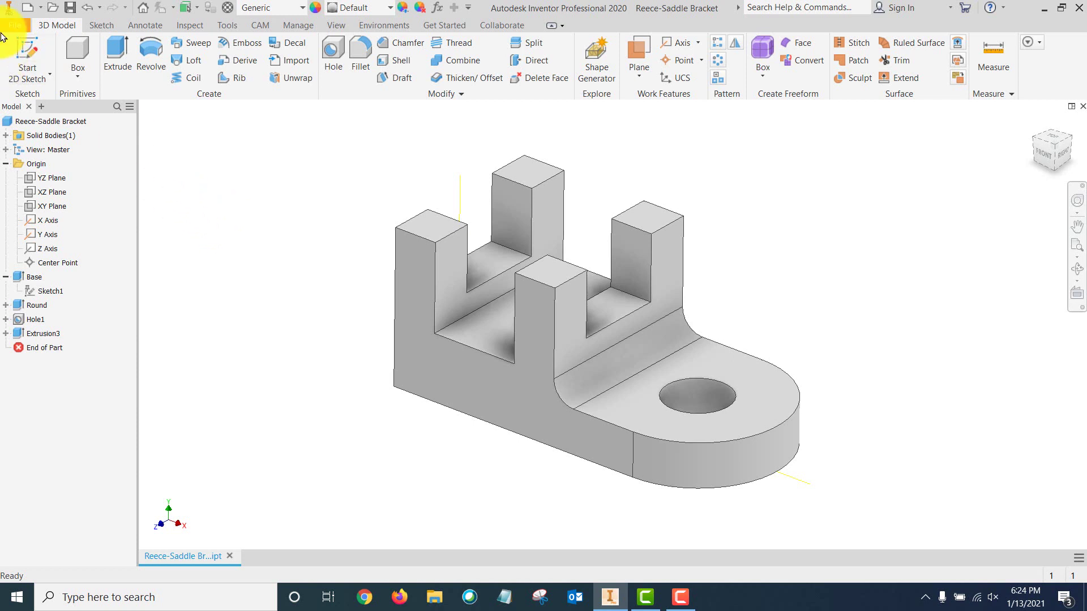
Step: Open iProperties, view the Summary and Project tabs, and expand the Physical tab's material list
click(18, 24)
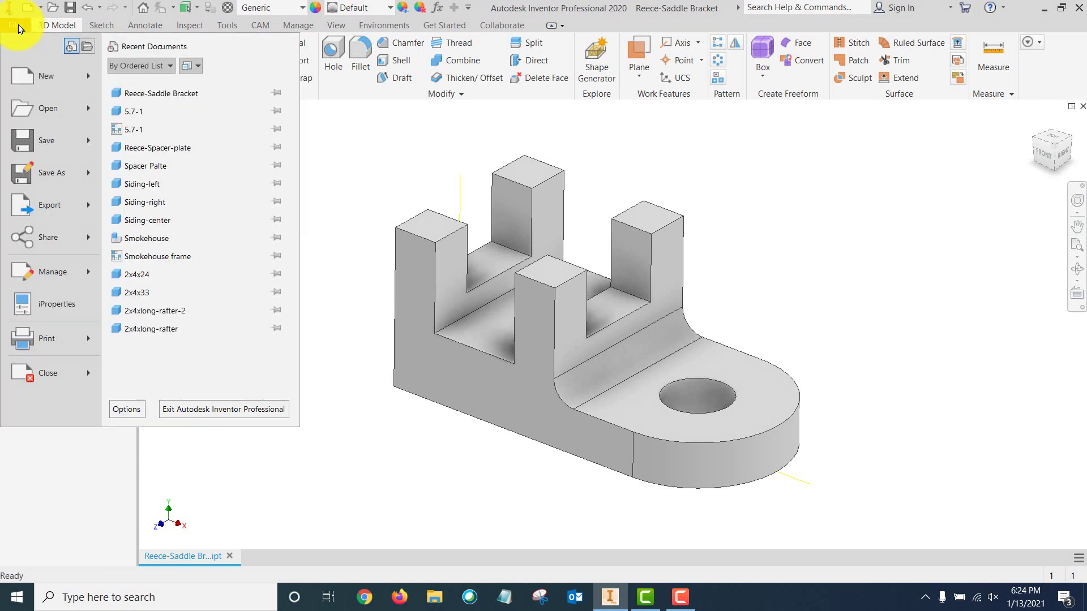
click(49, 307)
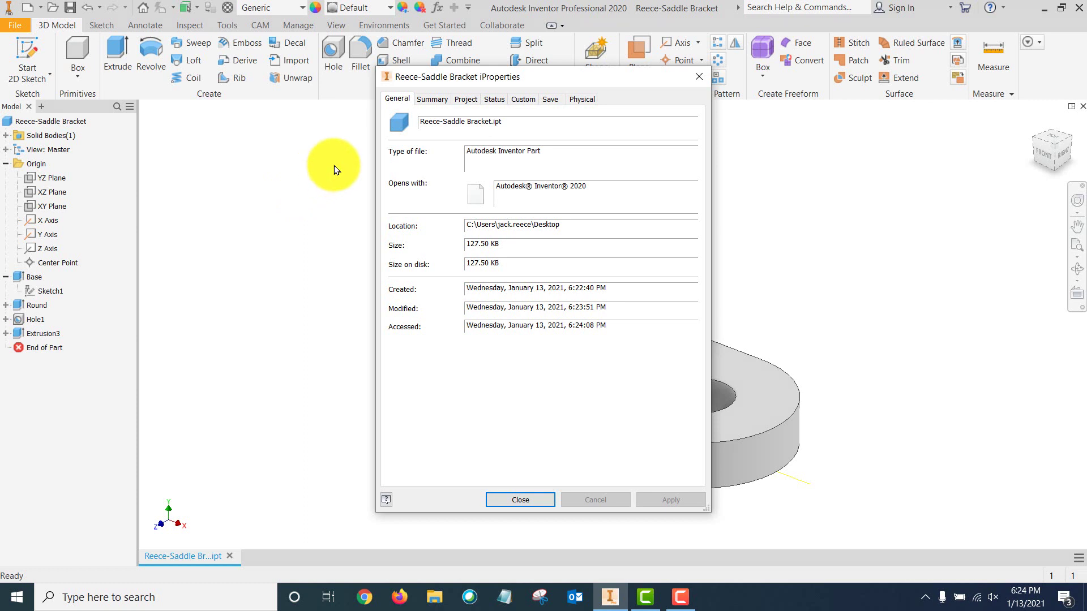
click(435, 100)
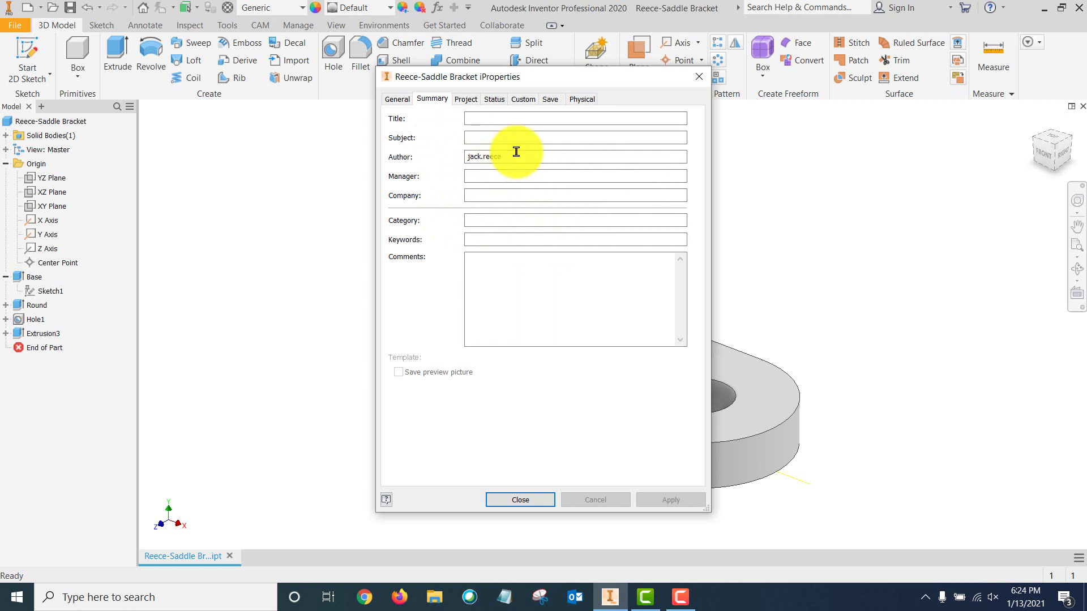
click(468, 102)
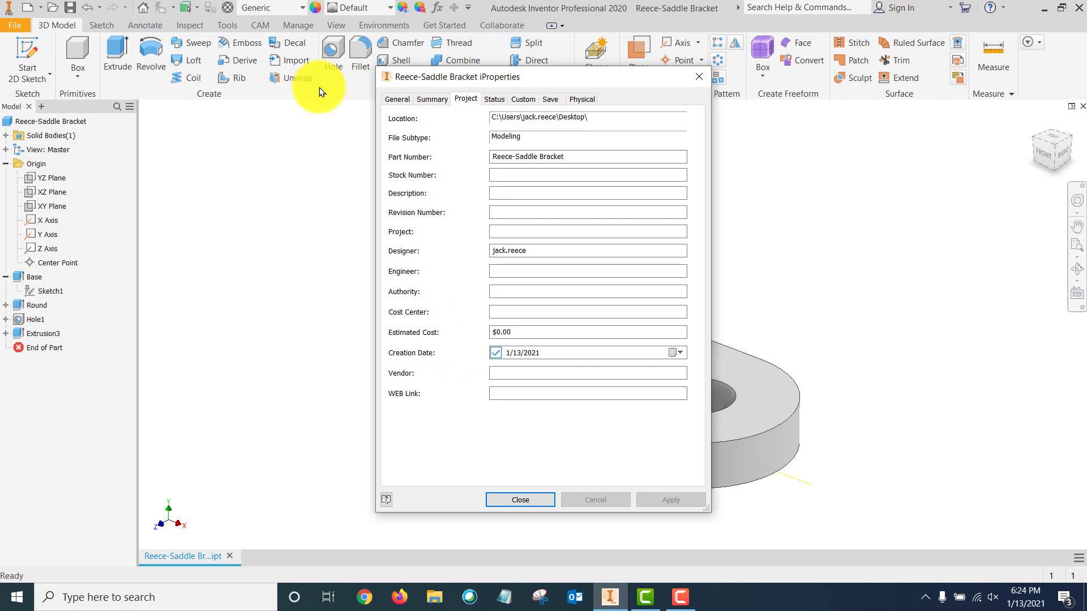
click(585, 100)
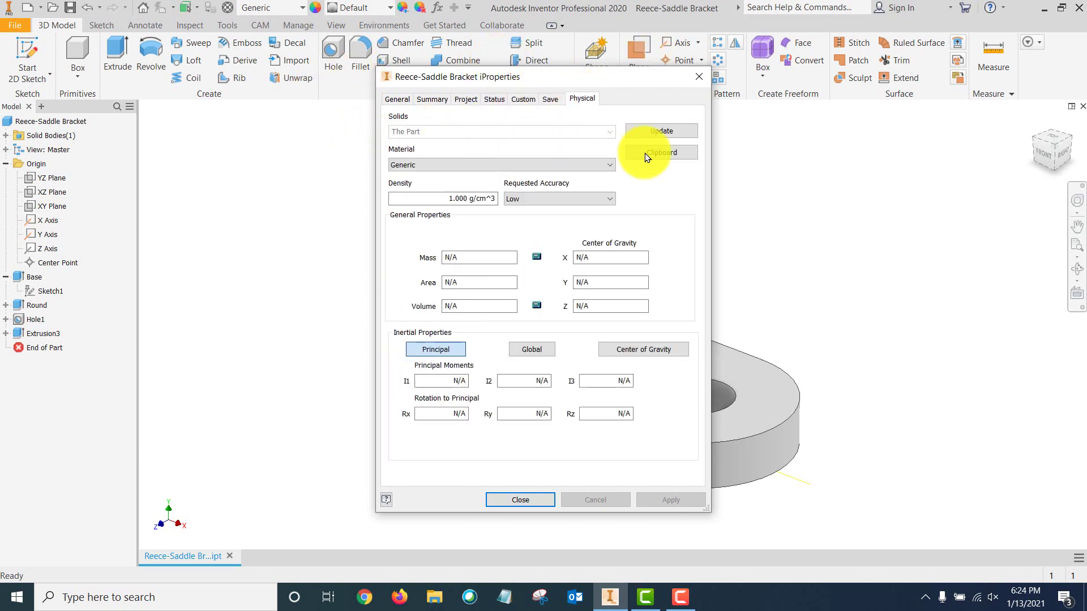
click(603, 165)
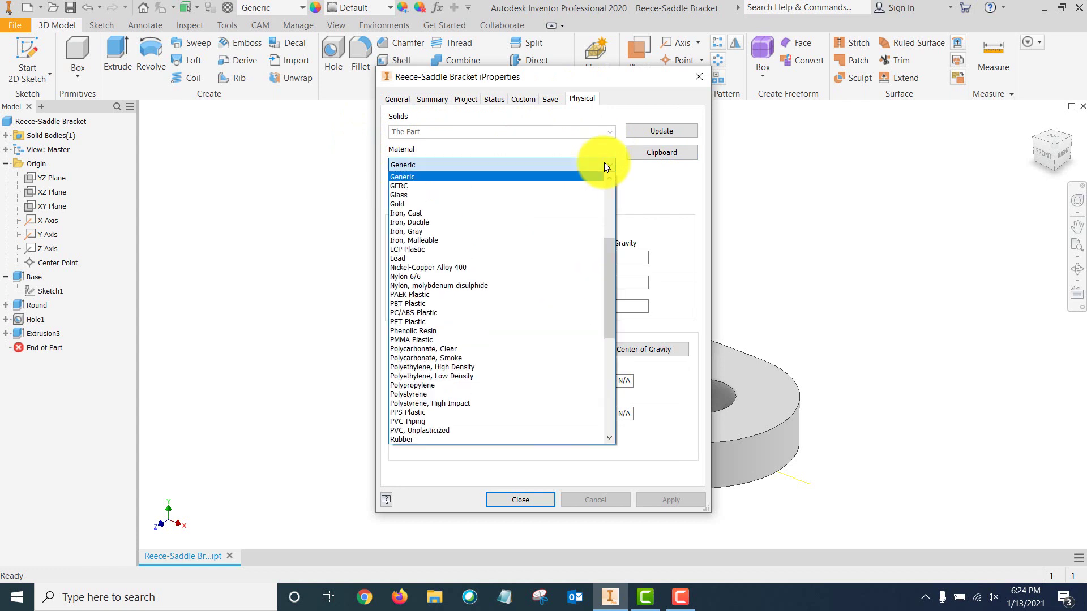
Step: Try Iron, Cast and then Lead as the part material, inspecting the density value
click(426, 213)
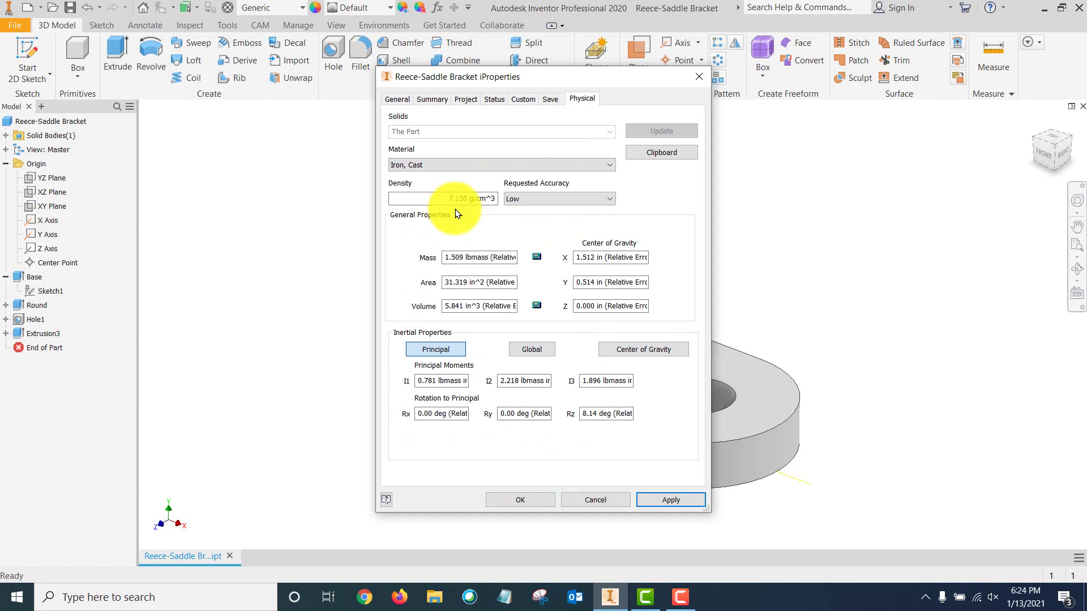
drag(461, 201, 485, 204)
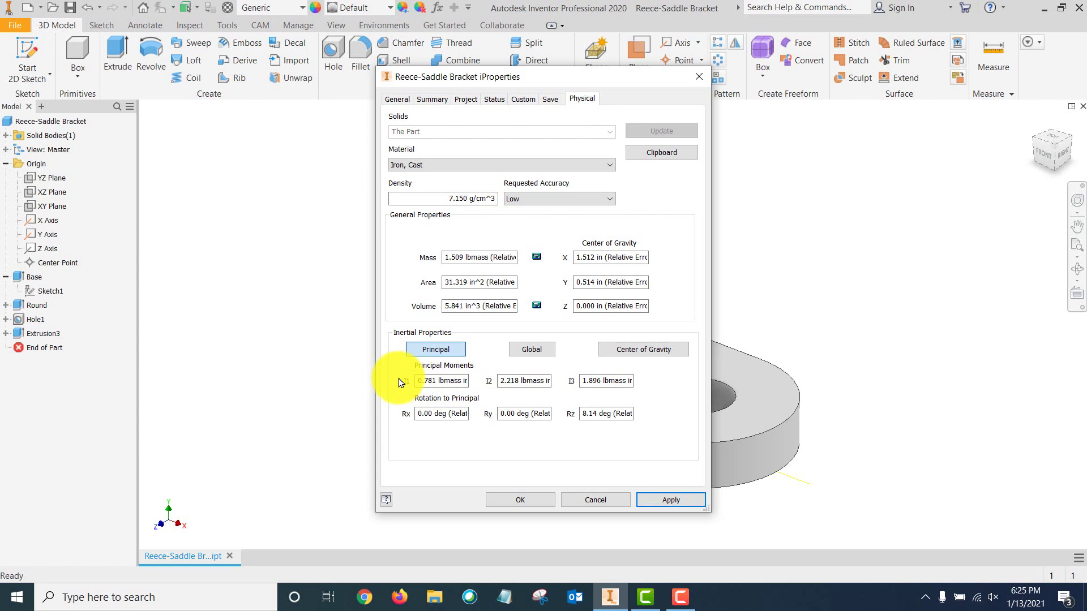
click(569, 165)
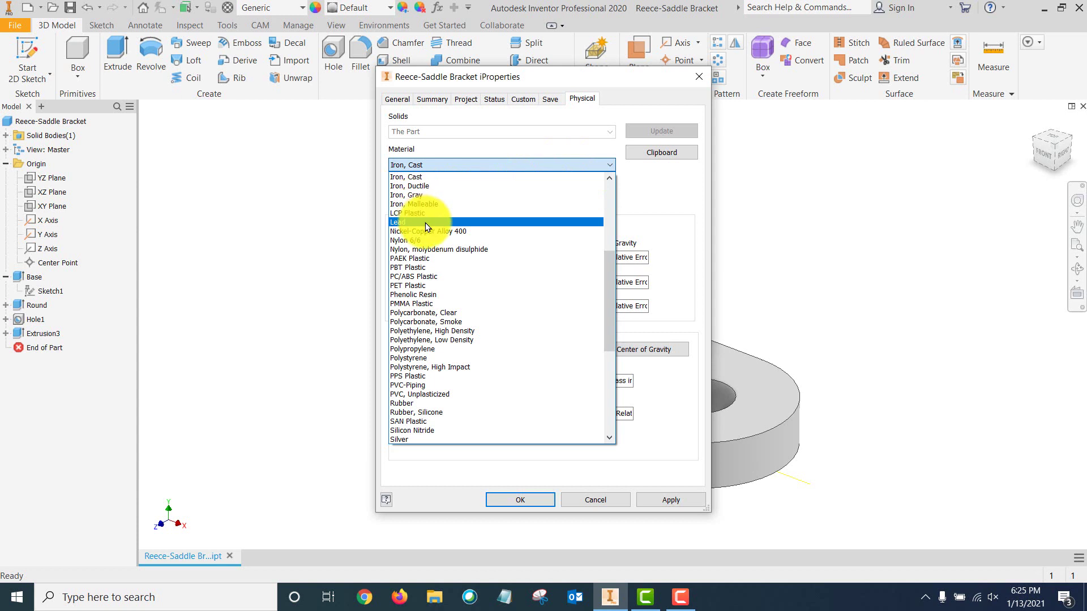
click(463, 164)
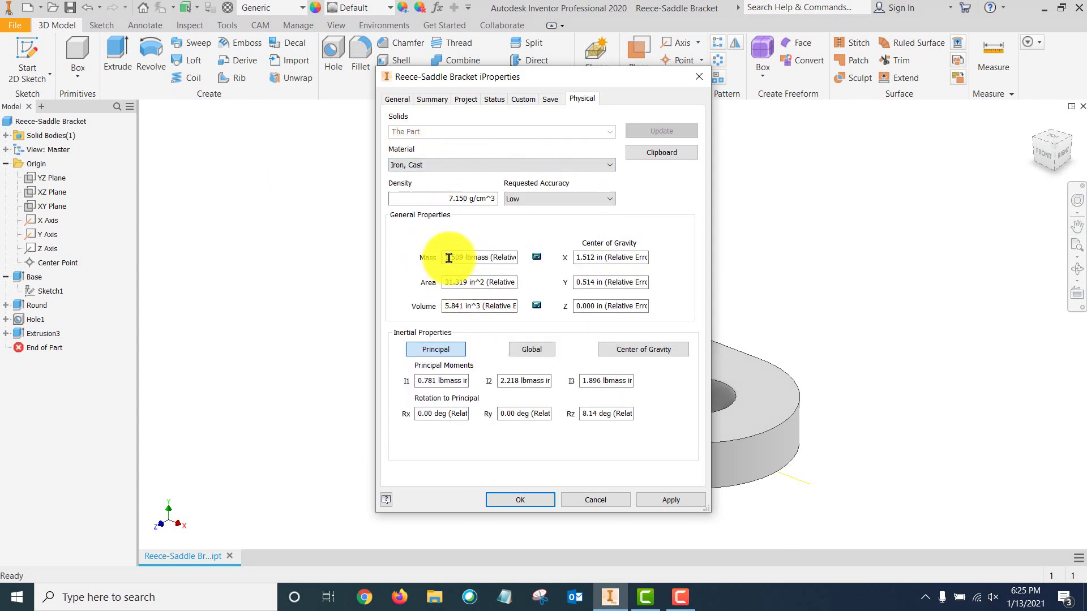
click(460, 271)
click(482, 165)
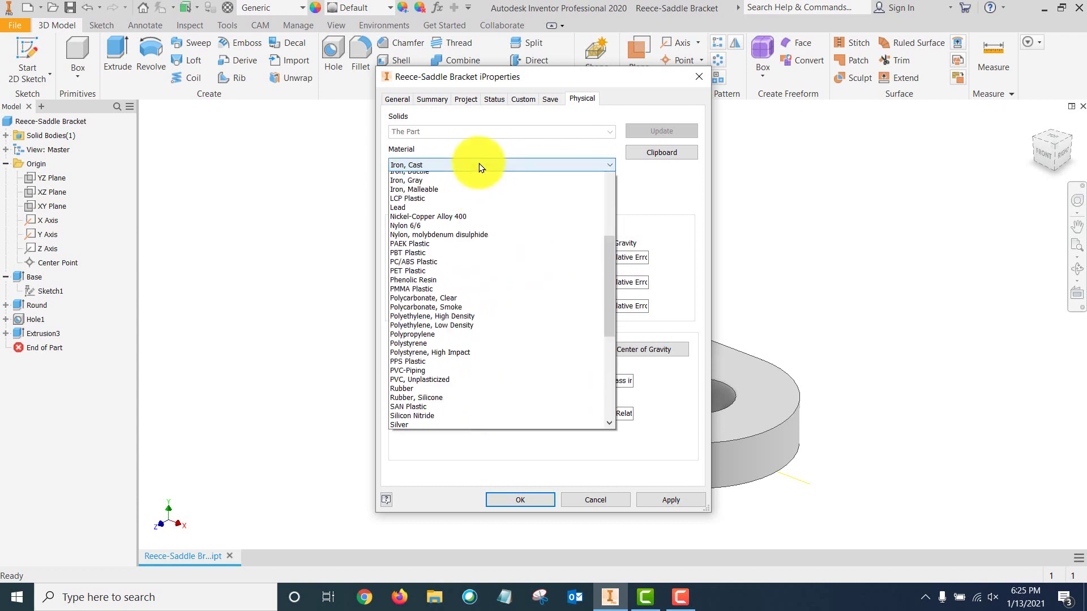
click(410, 222)
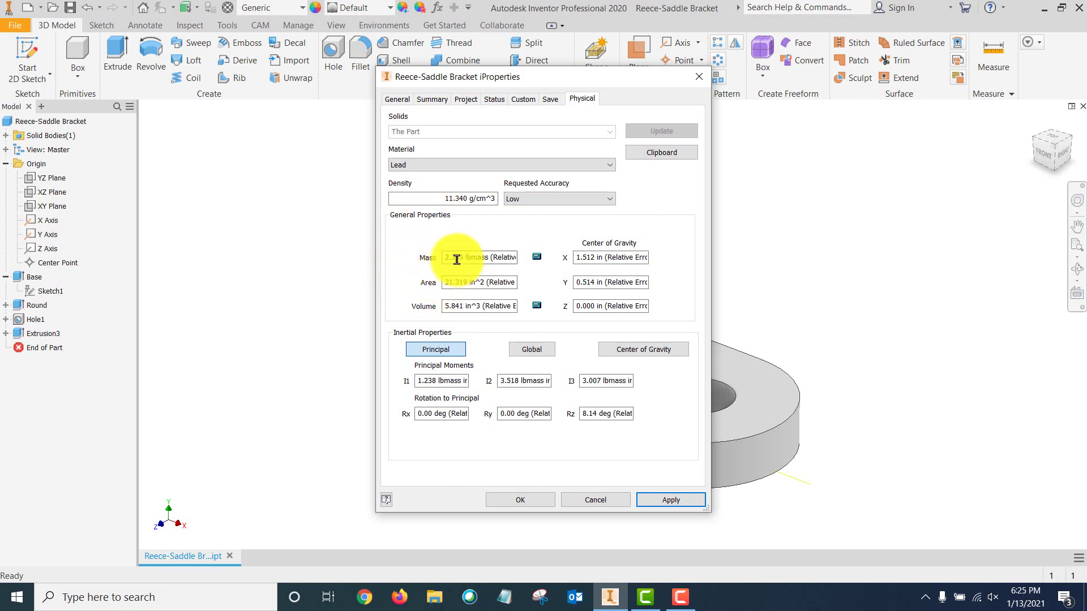
Step: Set the material back to Iron, Cast and apply it to the part
click(570, 165)
scroll(436, 188, down, 1)
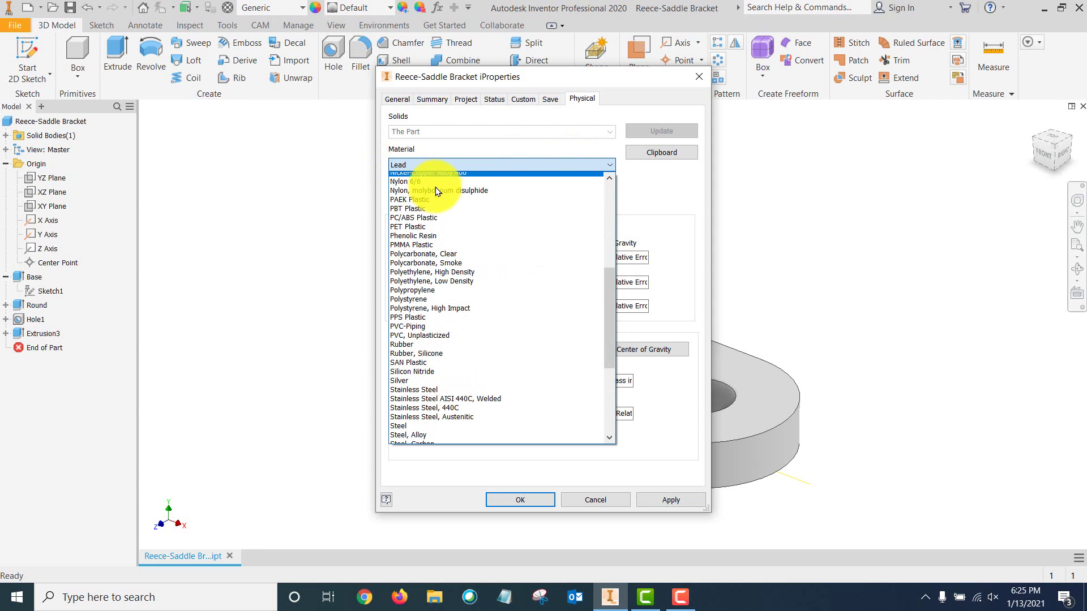
scroll(436, 188, up, 8)
click(409, 182)
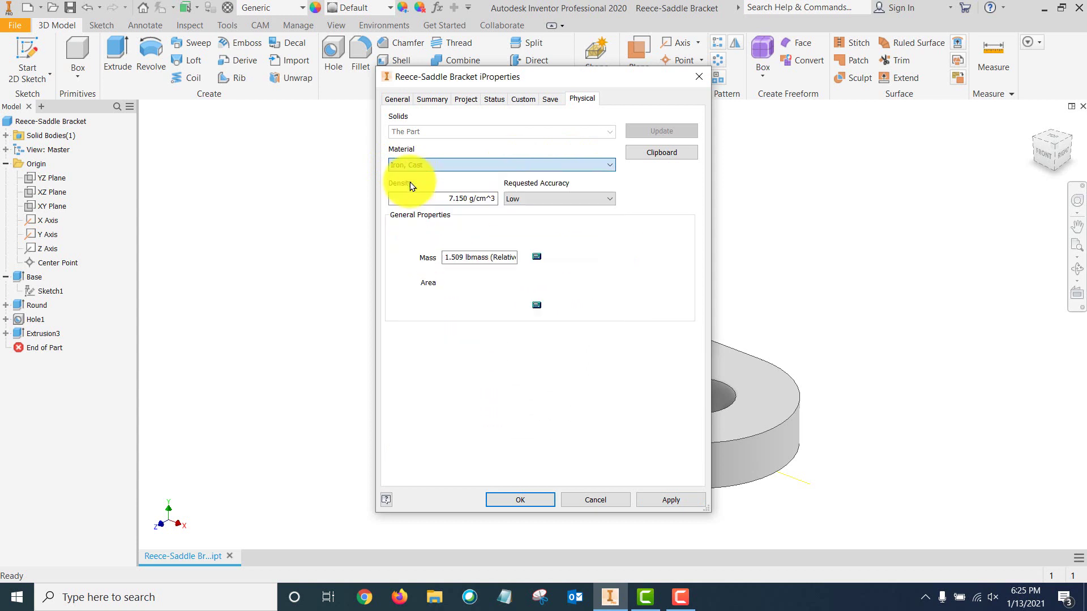
click(667, 497)
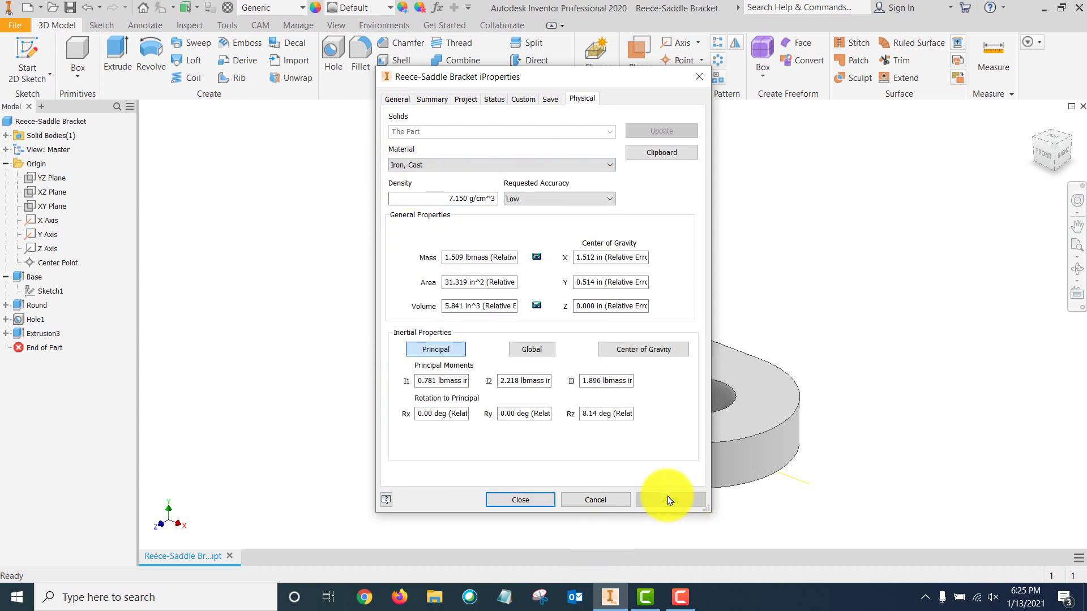
click(518, 498)
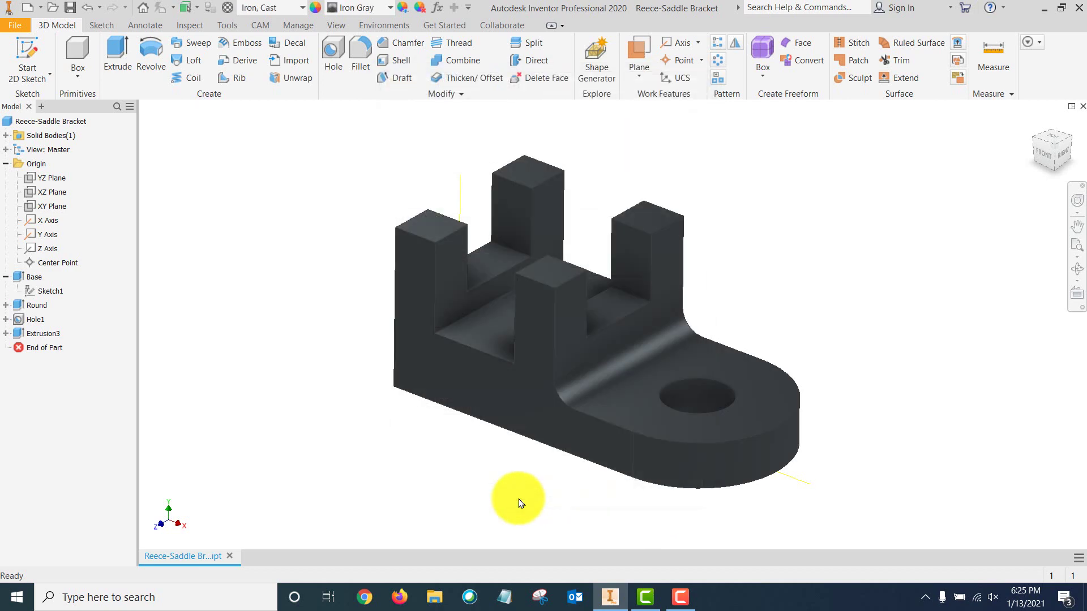
scroll(594, 419, up, 5)
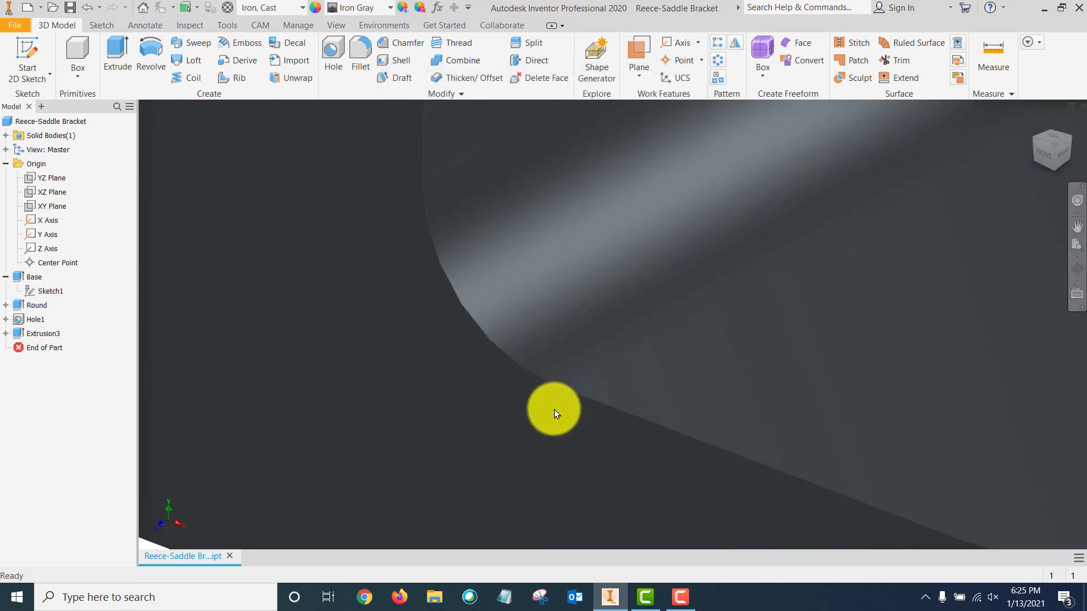
scroll(548, 409, down, 8)
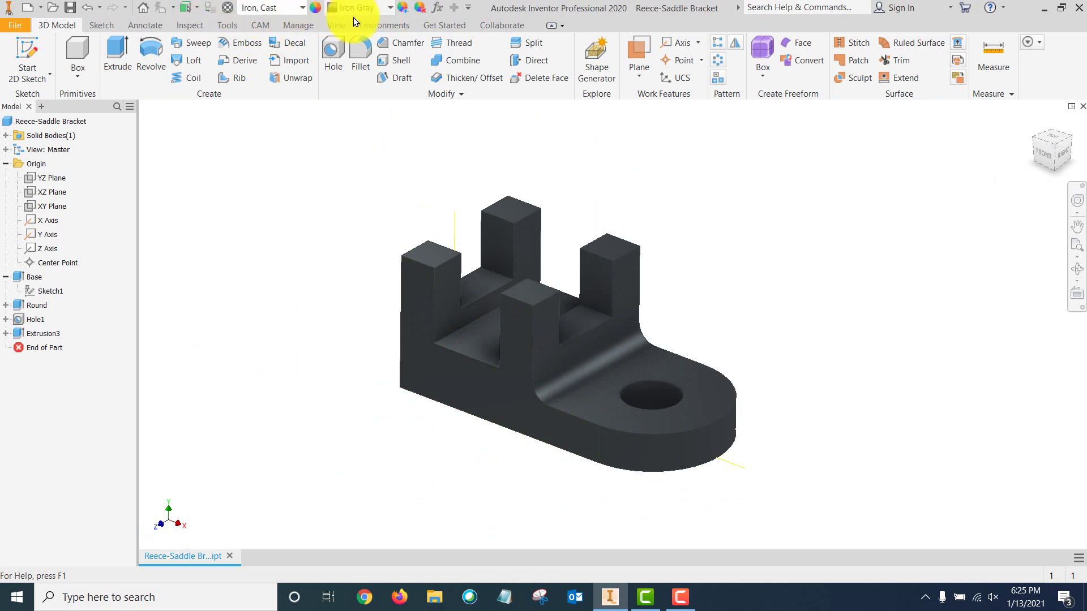
click(304, 8)
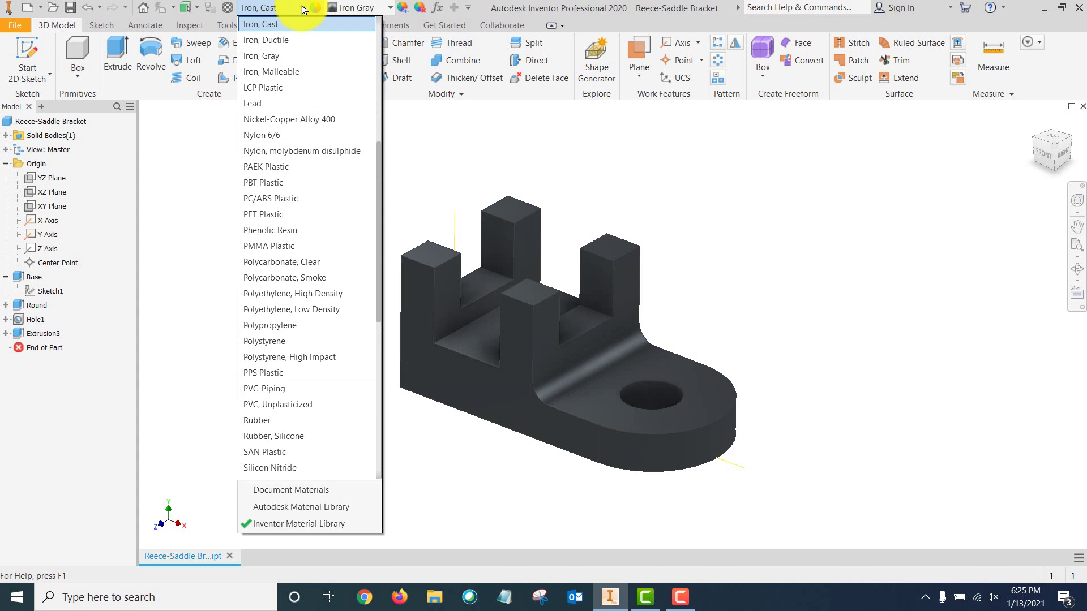
click(287, 123)
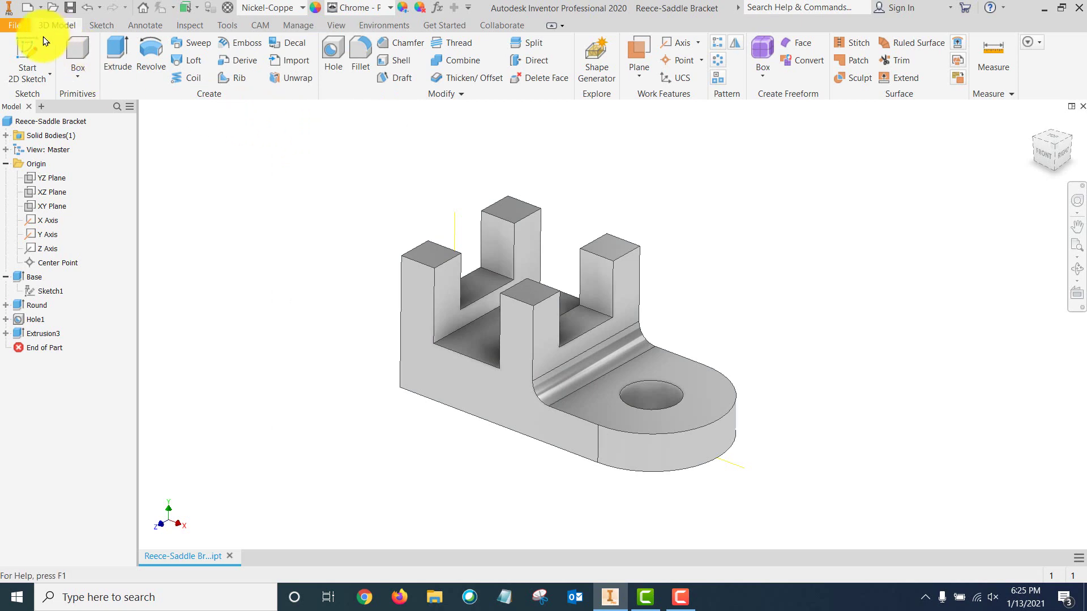
click(19, 22)
click(50, 302)
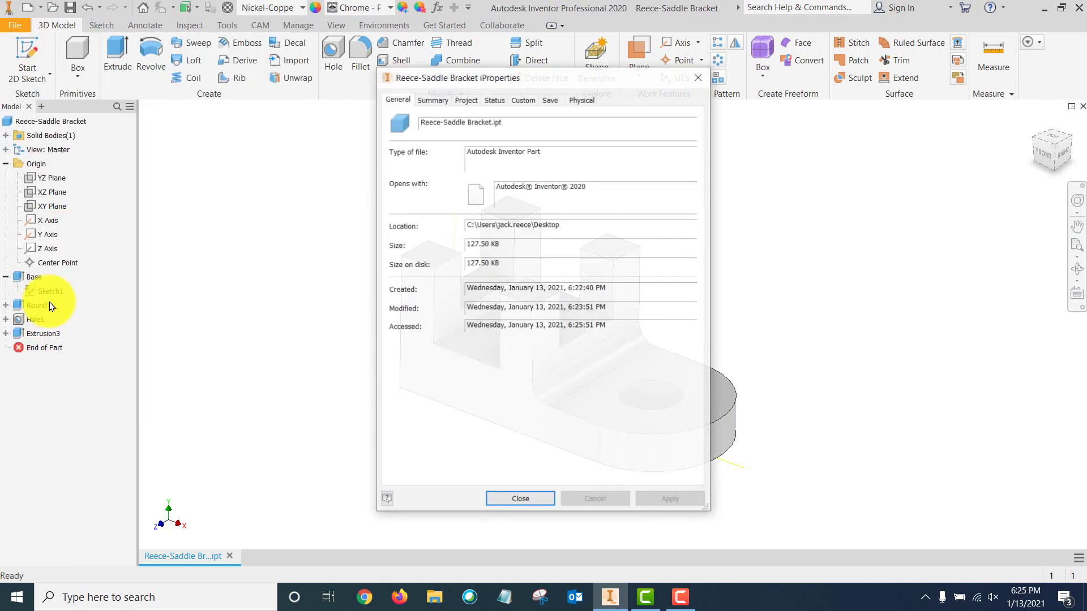
click(580, 97)
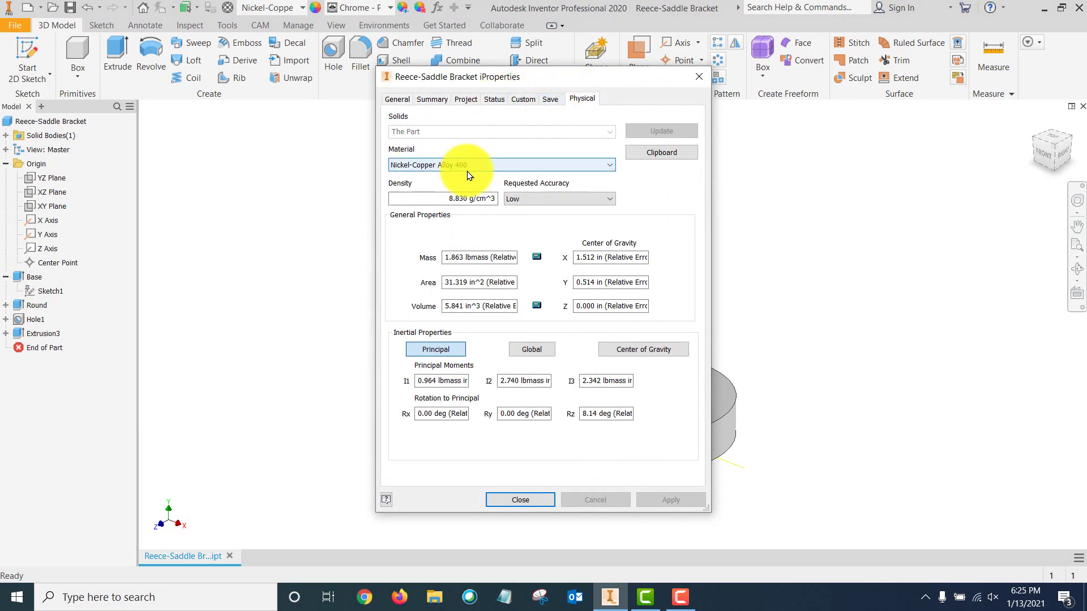
click(530, 497)
click(304, 8)
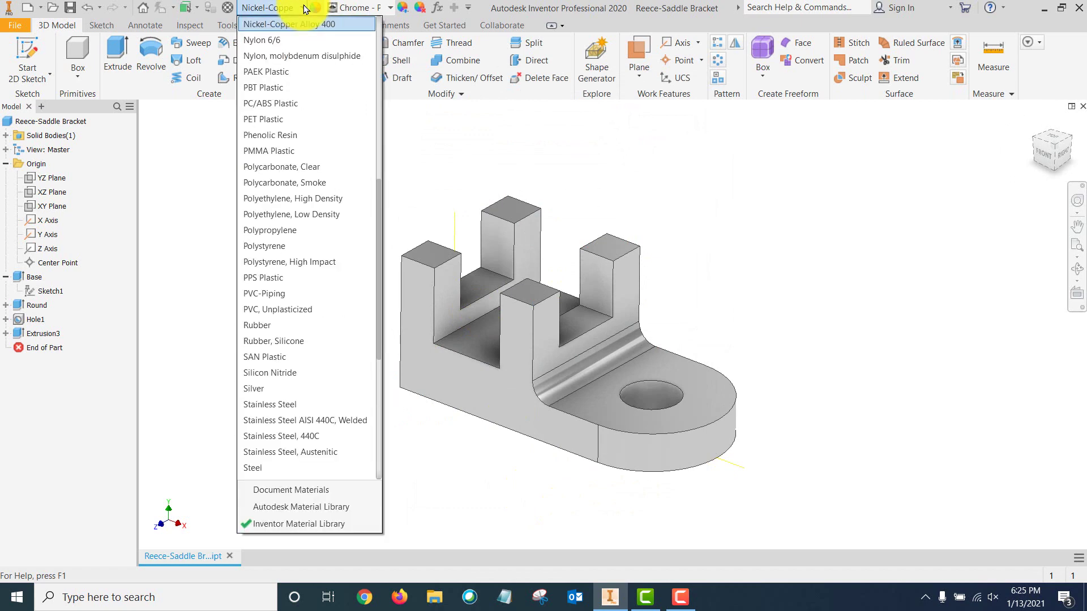
scroll(326, 154, up, 4)
scroll(325, 154, up, 2)
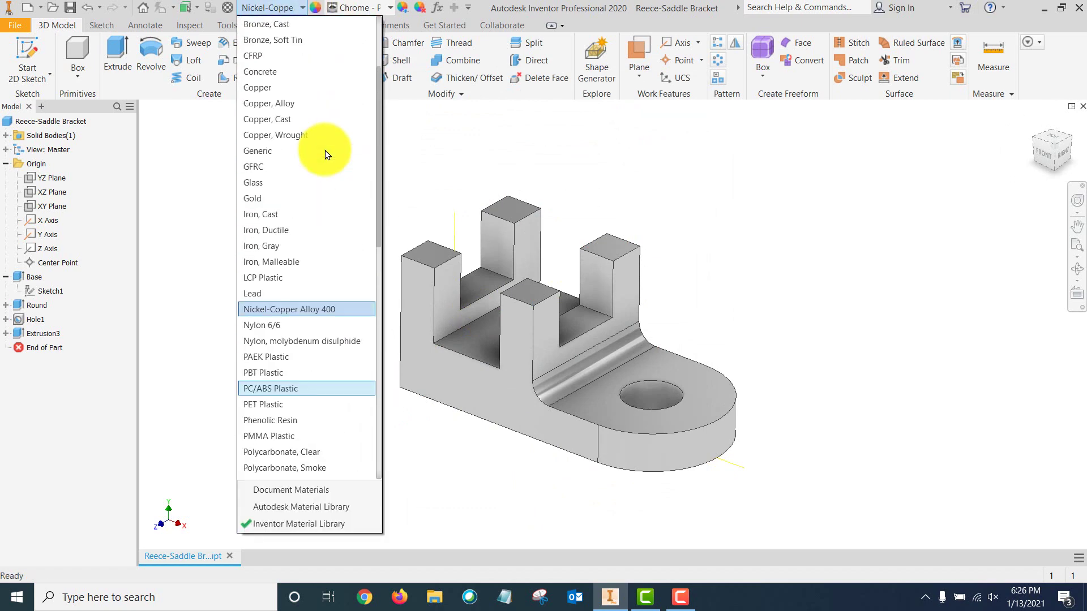
click(280, 214)
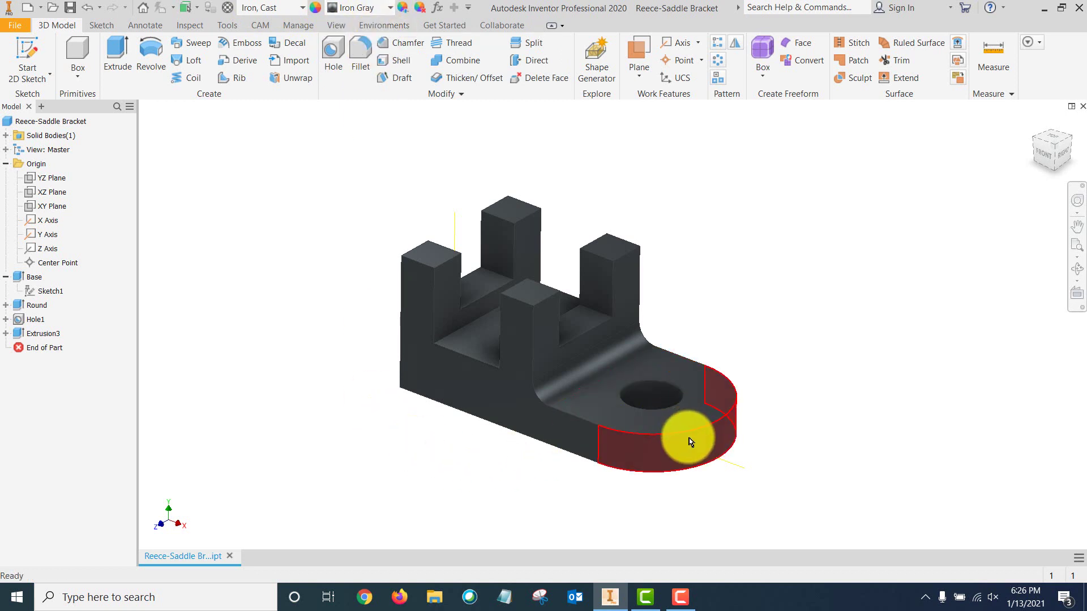
scroll(684, 437, down, 5)
scroll(684, 437, up, 5)
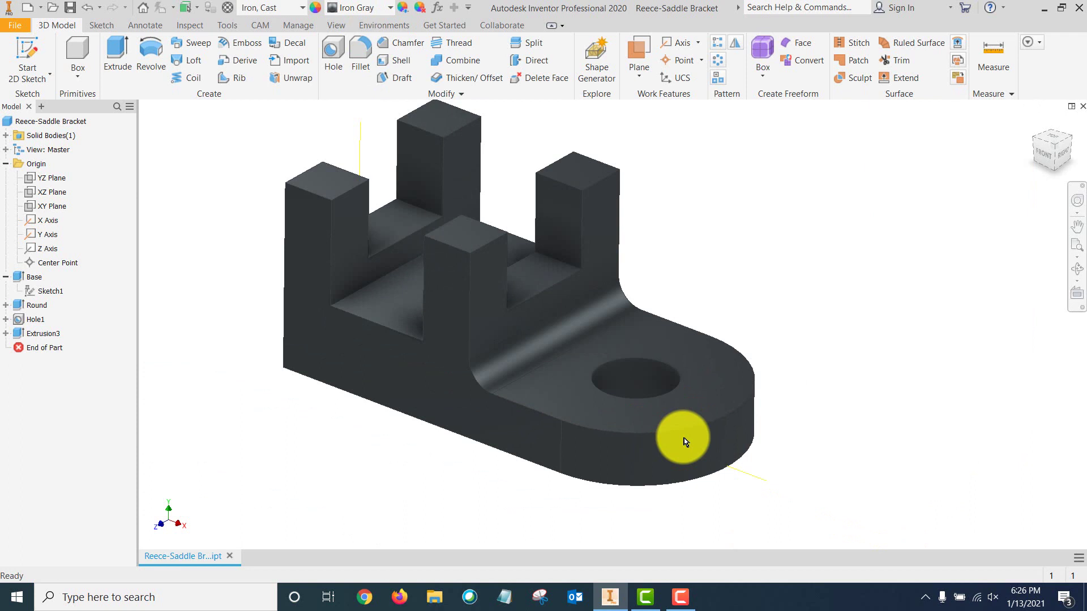
Step: Switch the bracket's appearance from Iron Gray to Iron - Cast in the quick-access list
click(391, 8)
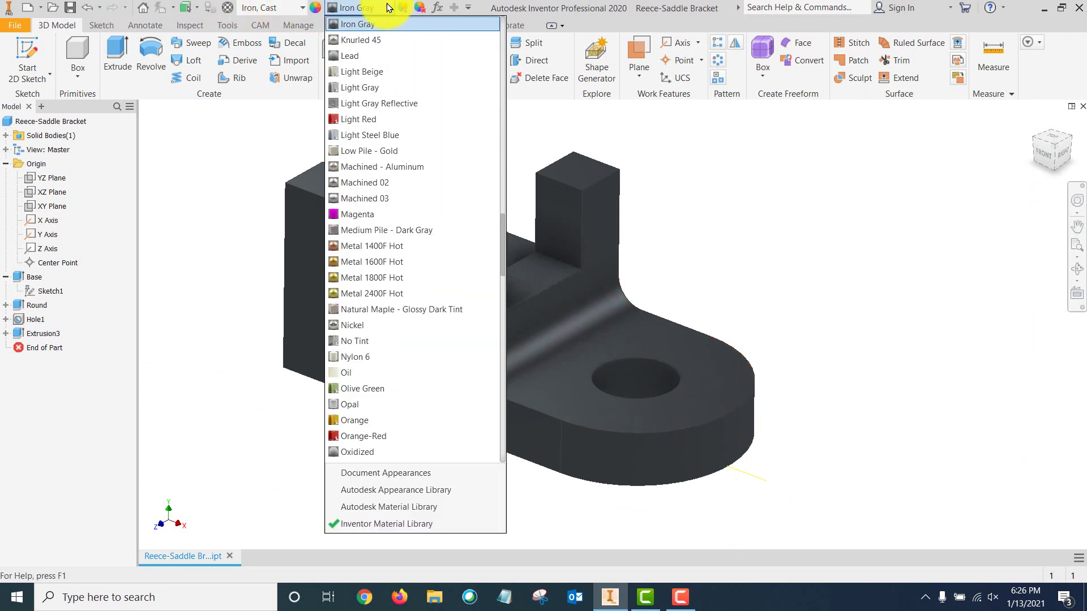
scroll(485, 225, up, 2)
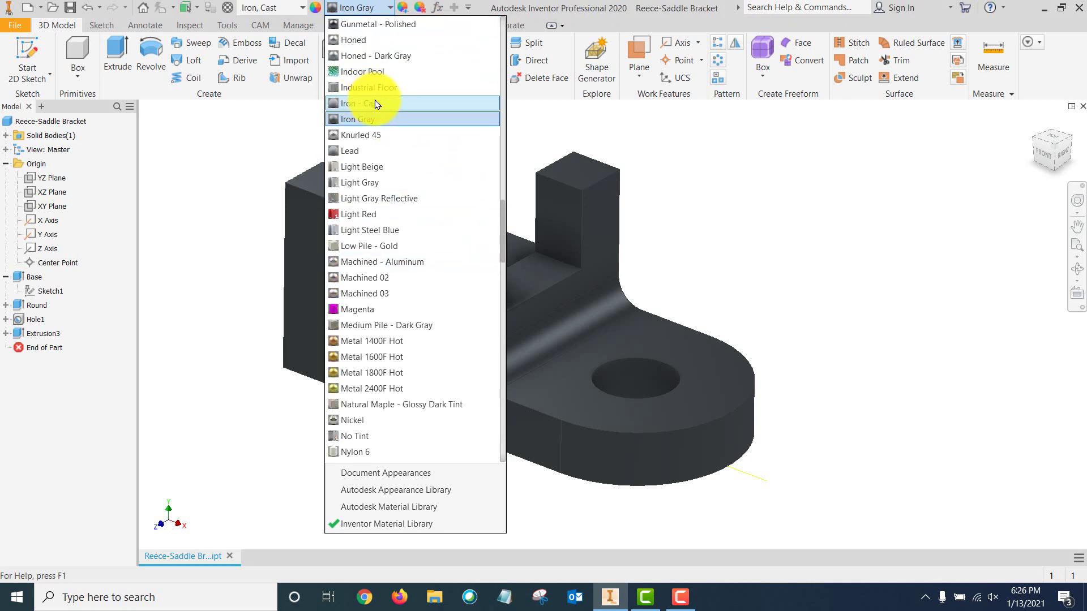
click(375, 104)
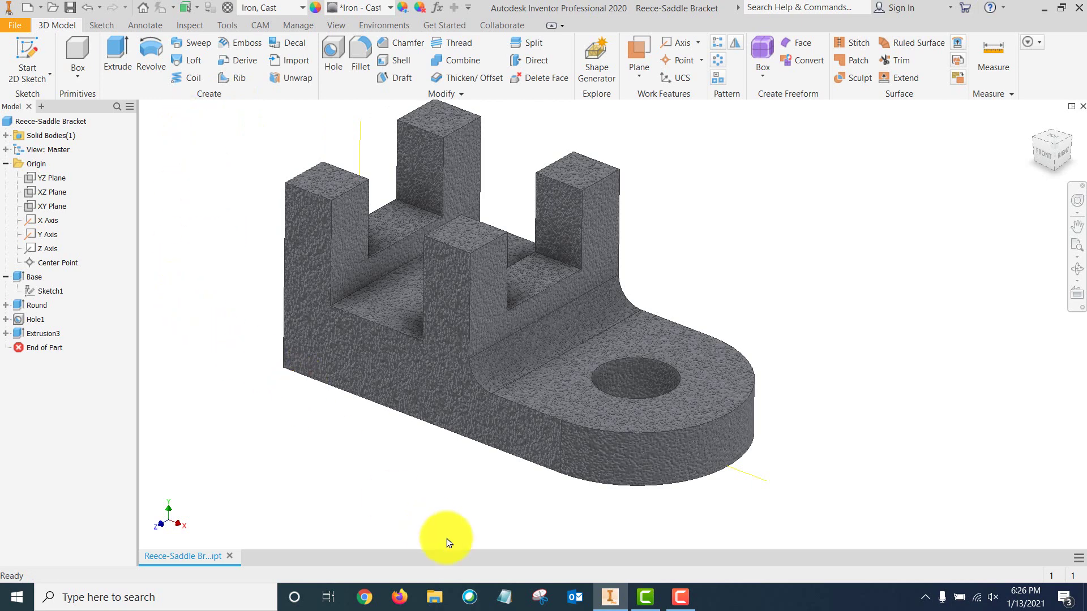
Step: Zoom and pan to inspect the cast texture on the upright above the lug, then re-centre the bracket
scroll(291, 320, down, 5)
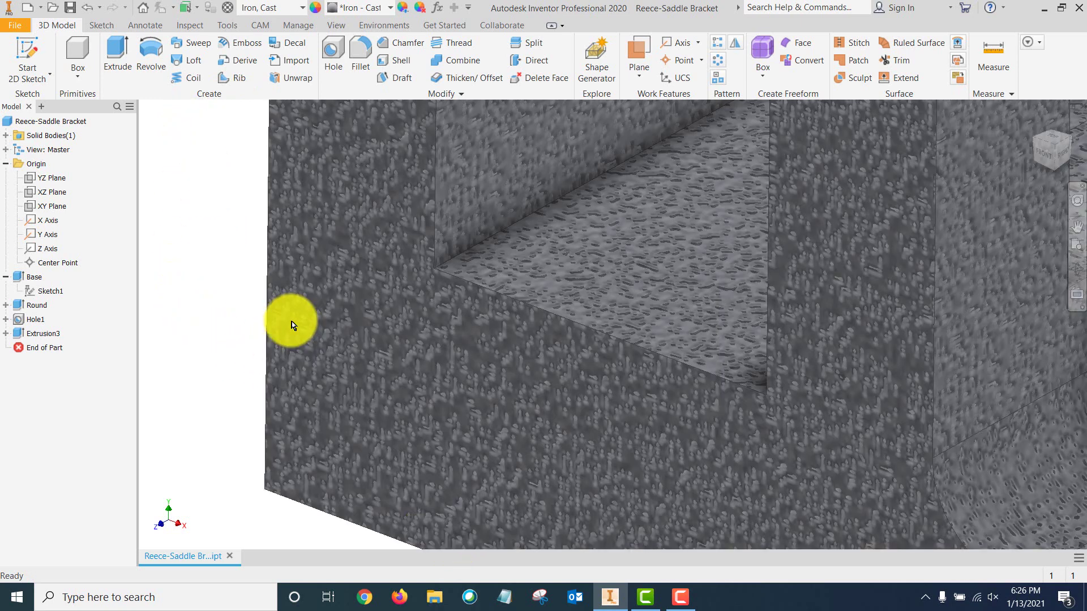
scroll(226, 288, up, 5)
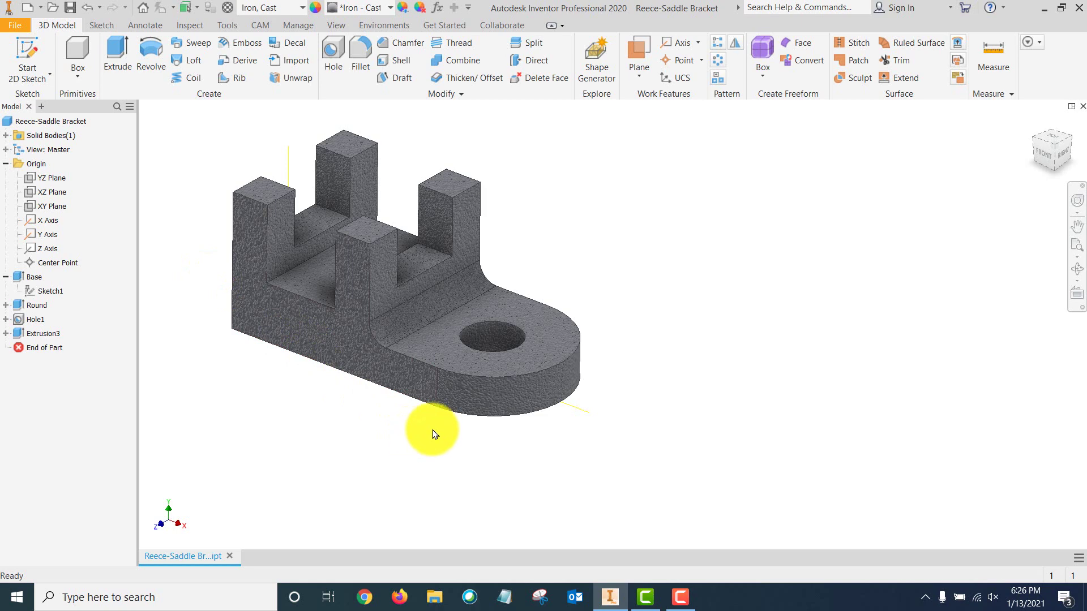
scroll(433, 431, down, 10)
scroll(433, 431, up, 3)
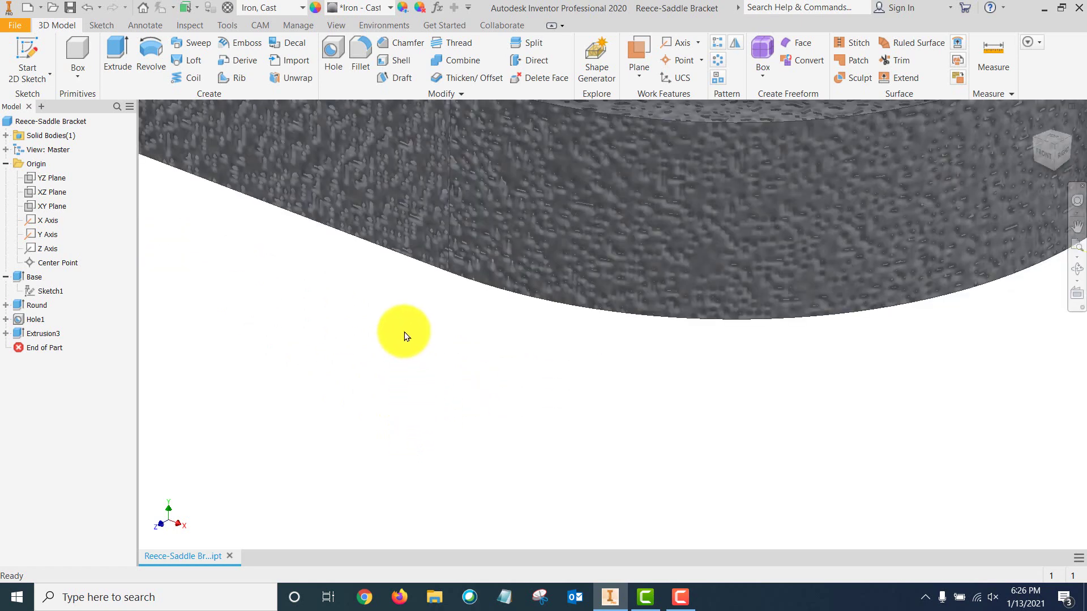
scroll(403, 334, up, 2)
middle_drag(363, 327, 359, 413)
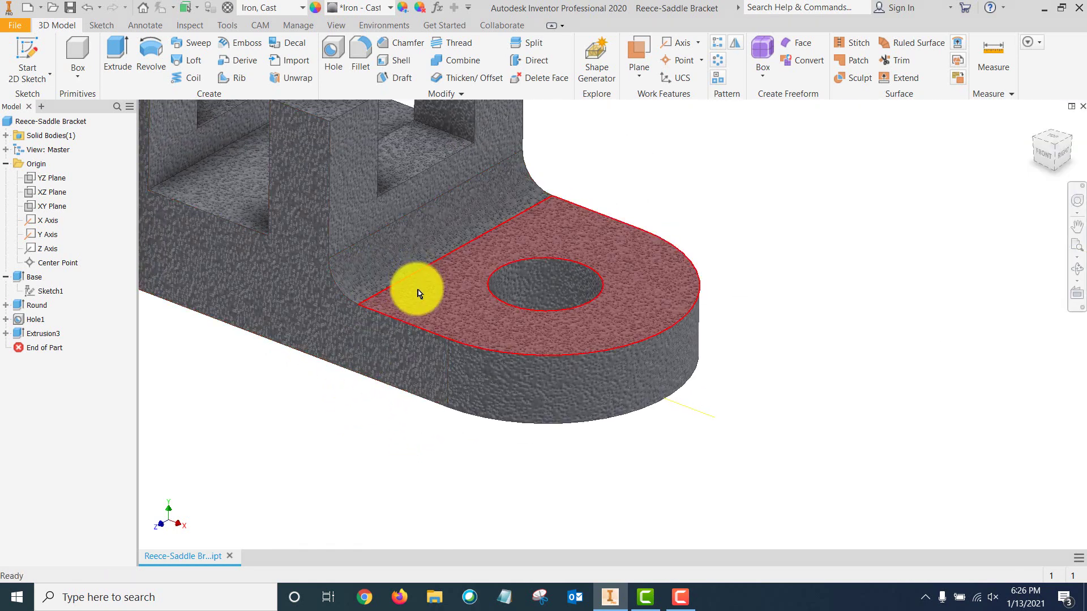
scroll(444, 381, up, 5)
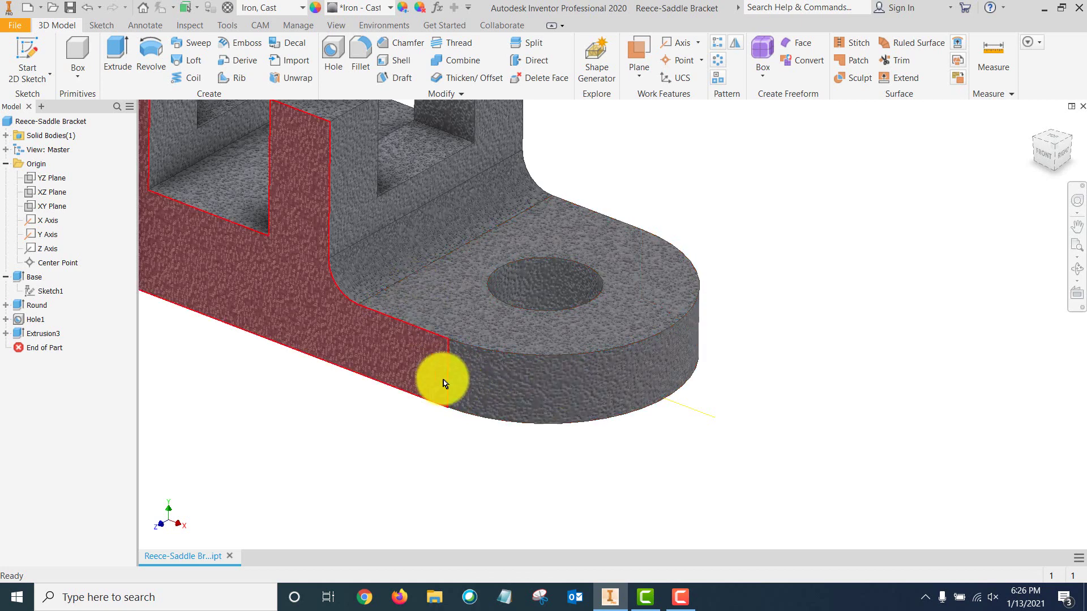
scroll(381, 404, down, 4)
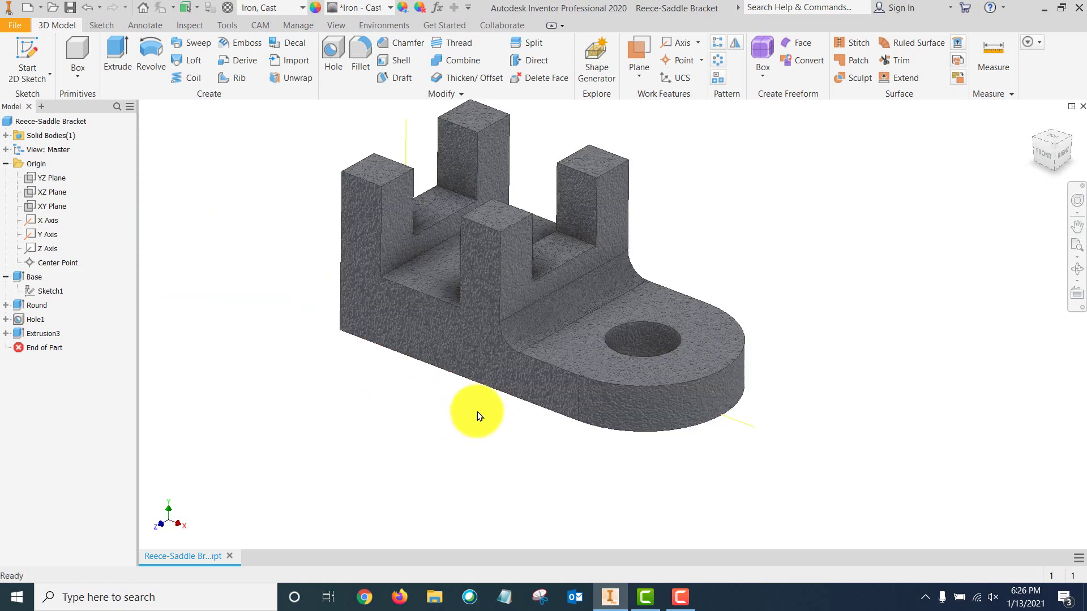
middle_drag(477, 416, 482, 468)
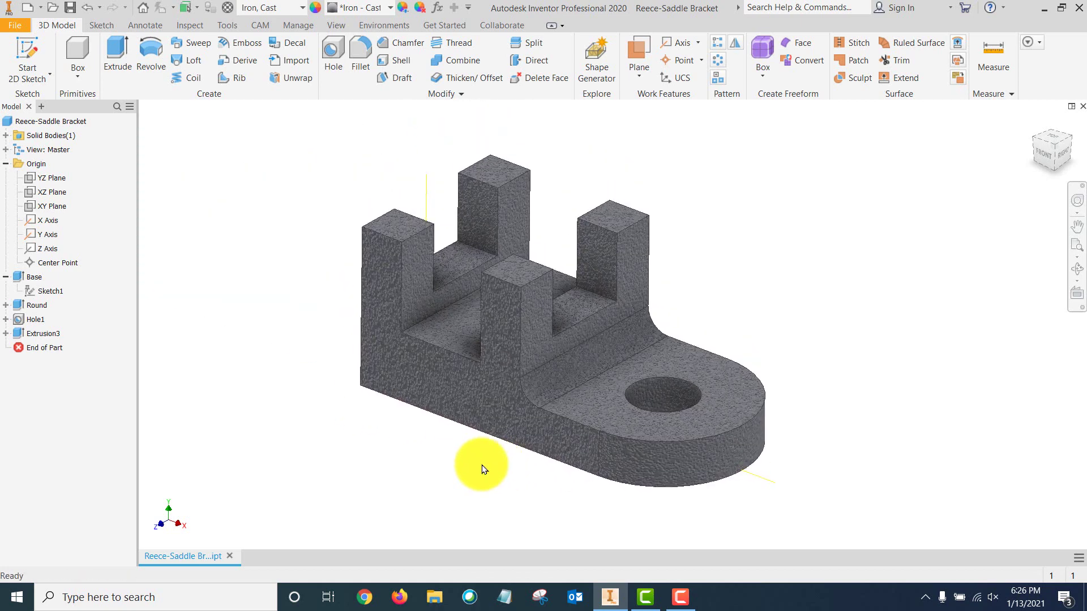